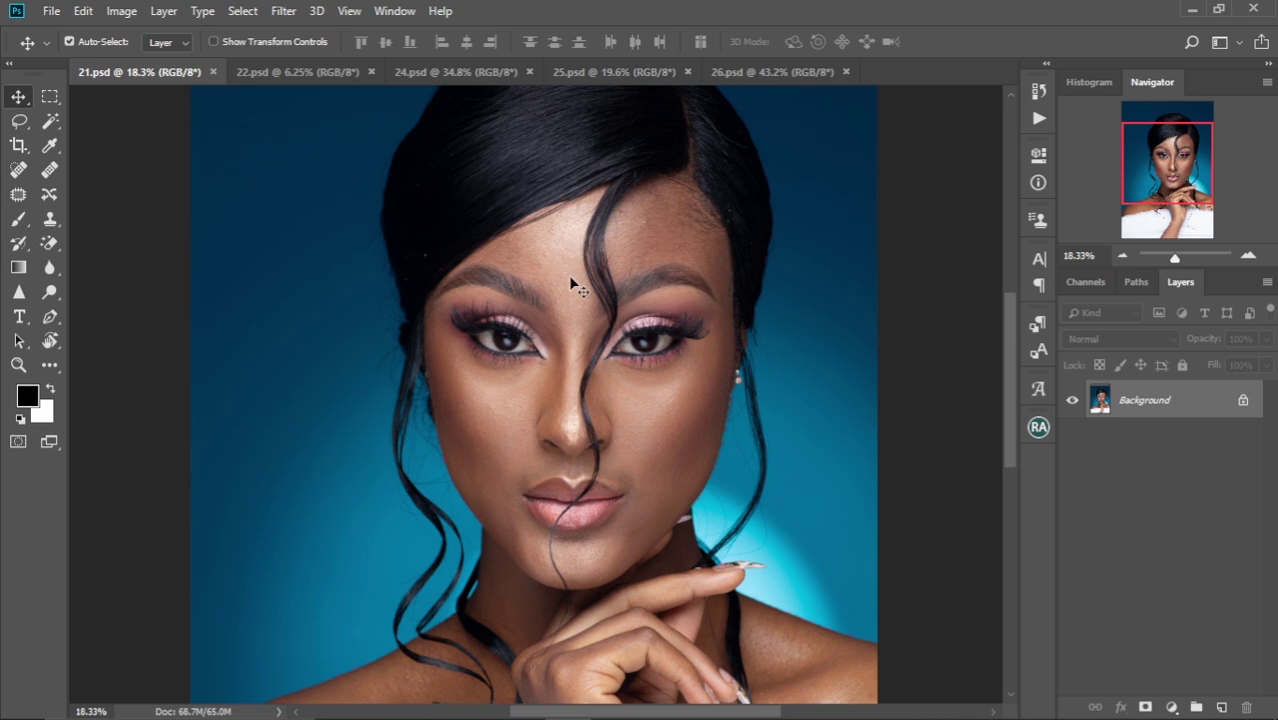
pyautogui.moveTo(587, 260); pyautogui.dragTo(585, 280)
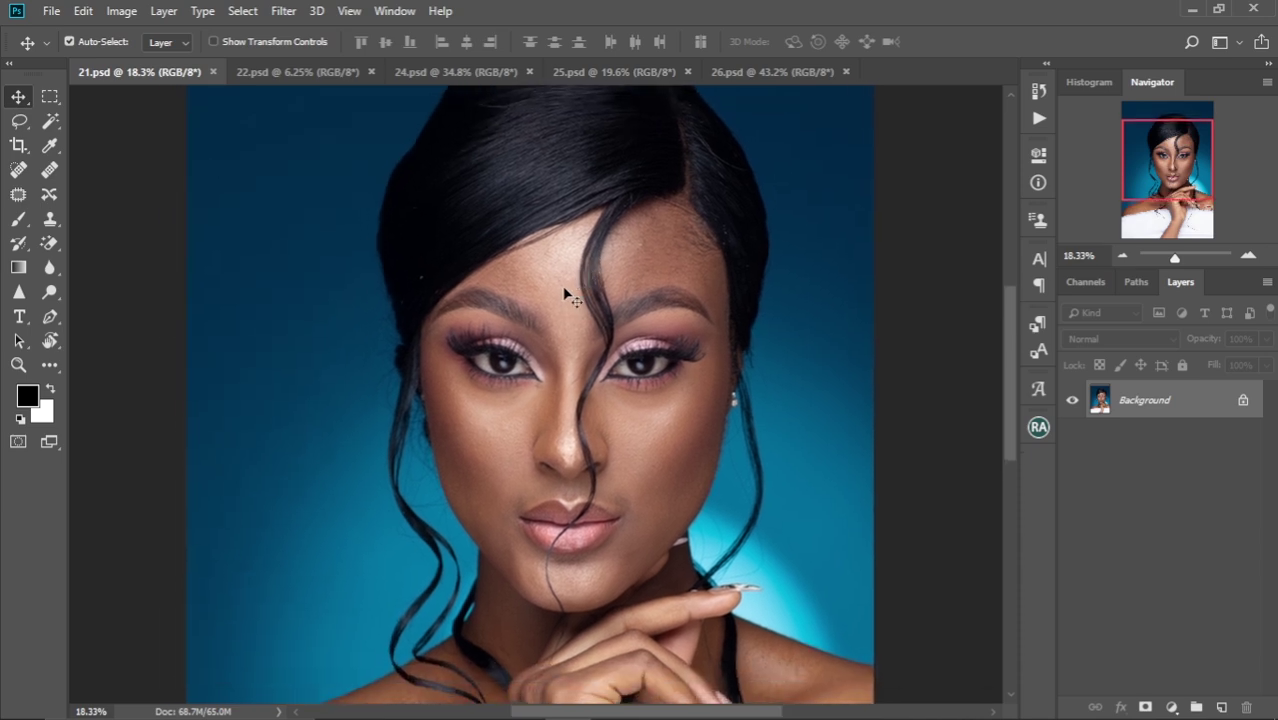
pyautogui.scroll(-3, 557, 287)
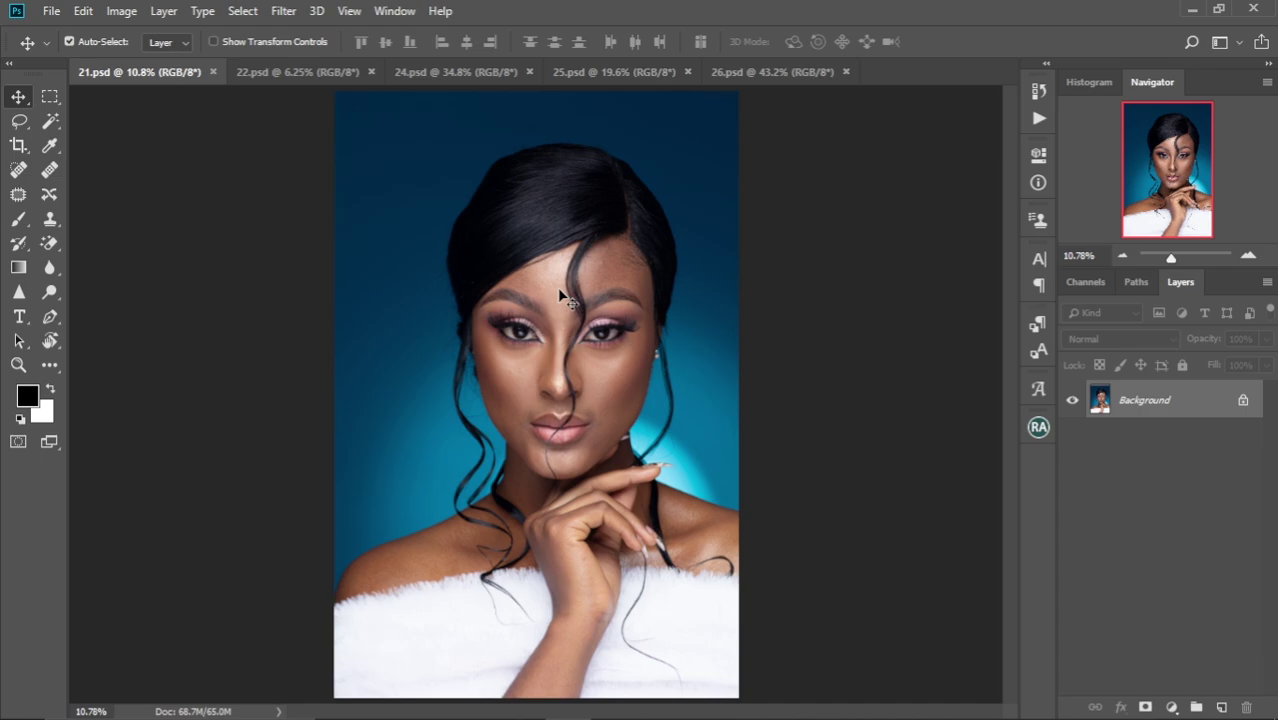
pyautogui.scroll(2, 557, 287)
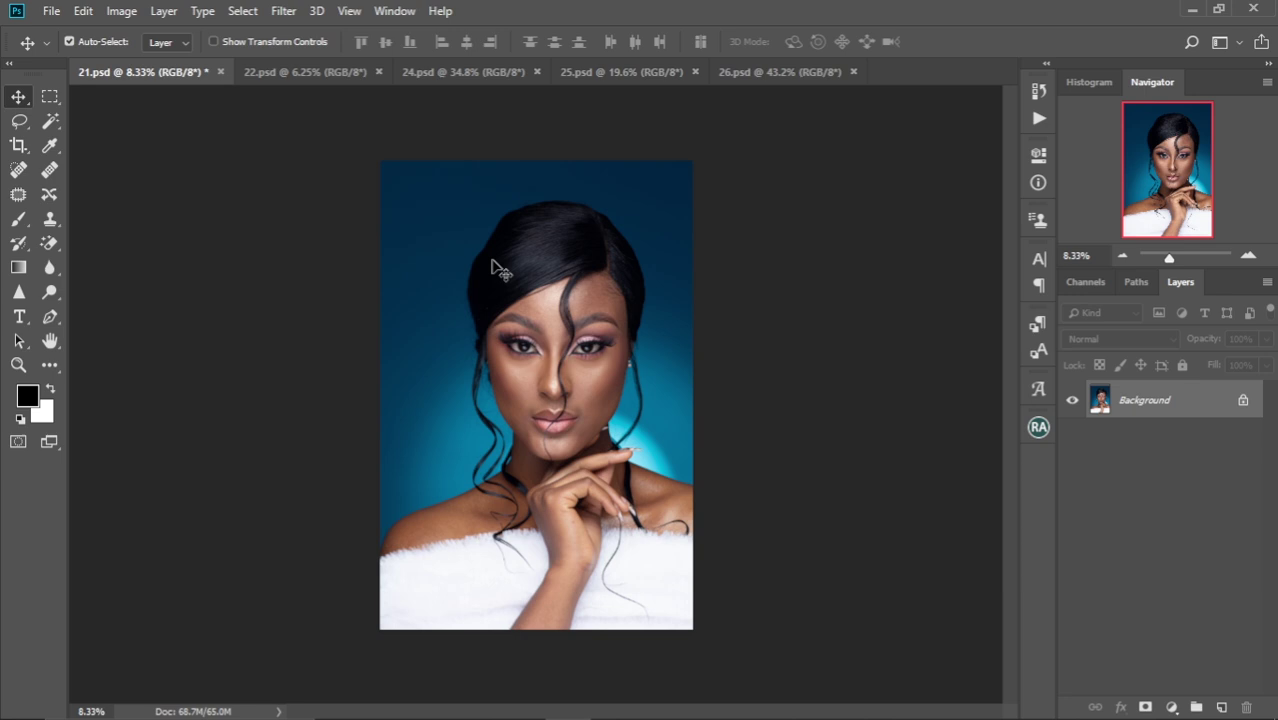
# - Duplicate the Background layer and open the Liquify filter on the duplicate
pyautogui.hotkey('ctrl', '+')
pyautogui.hotkey('ctrl', '+')
pyautogui.hotkey('ctrl', '+')
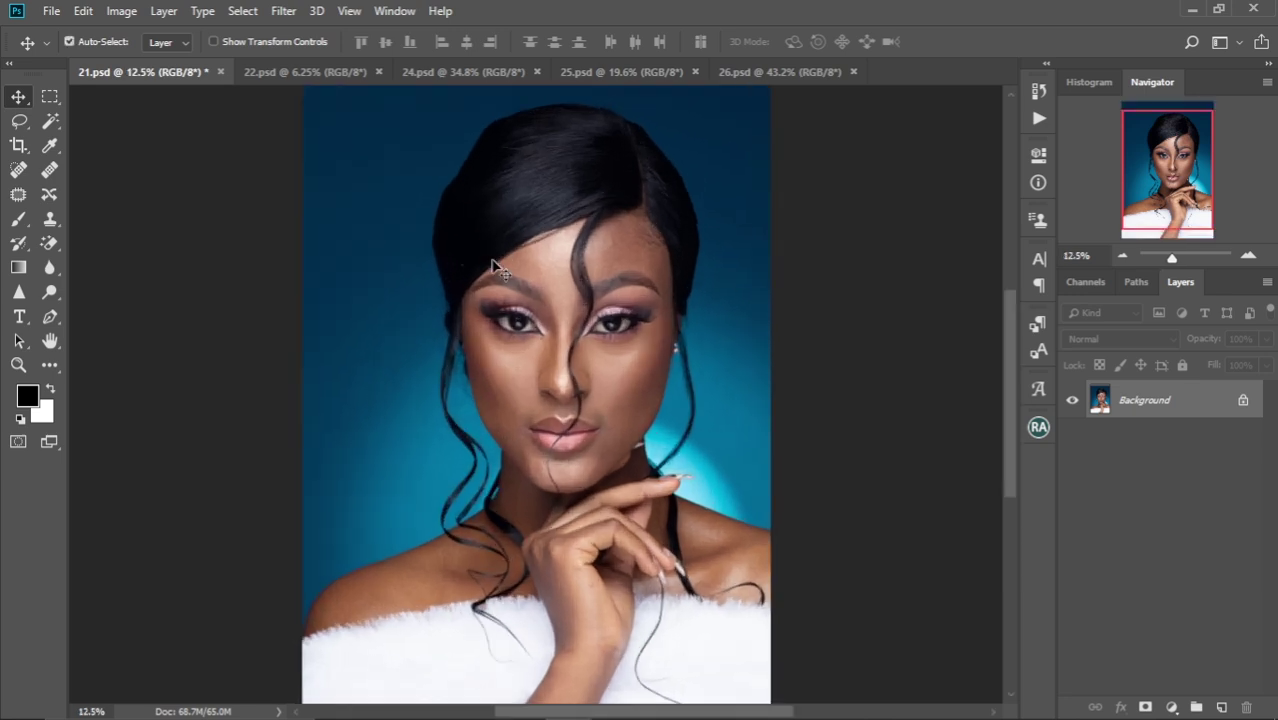
pyautogui.scroll(6, 548, 330)
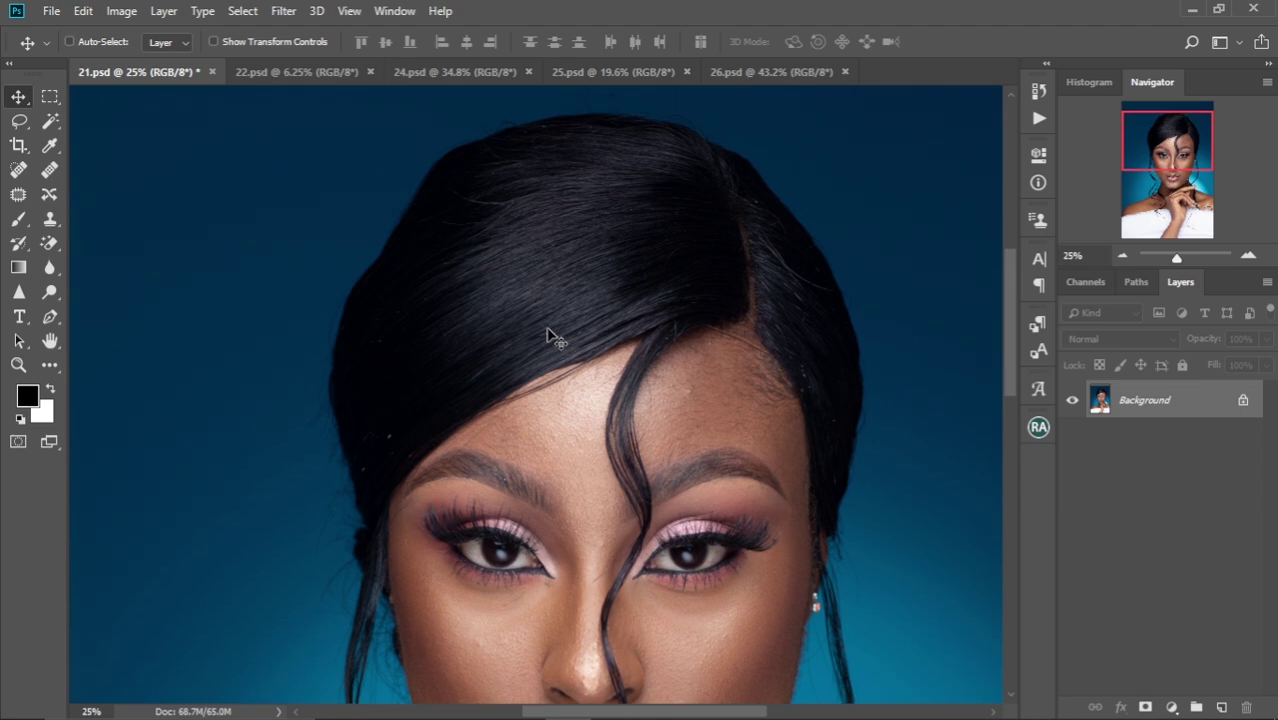
pyautogui.hotkey('ctrl', 'j')
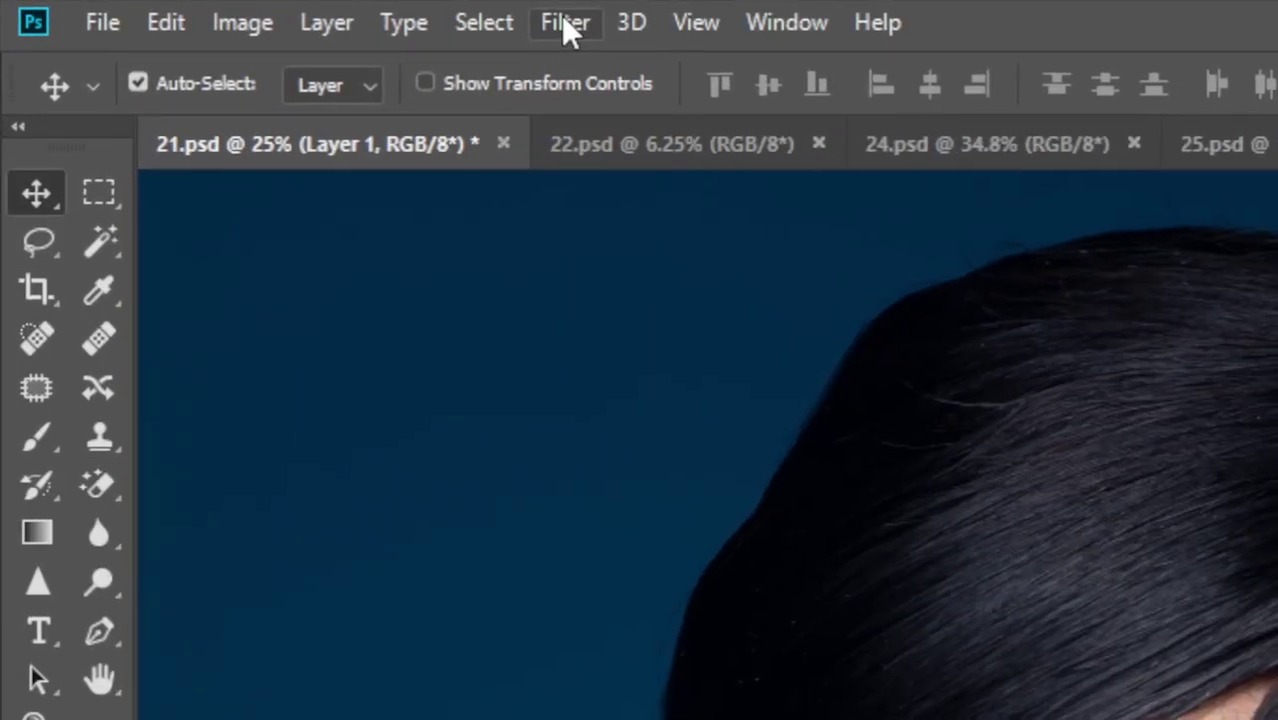
pyautogui.click(284, 12)
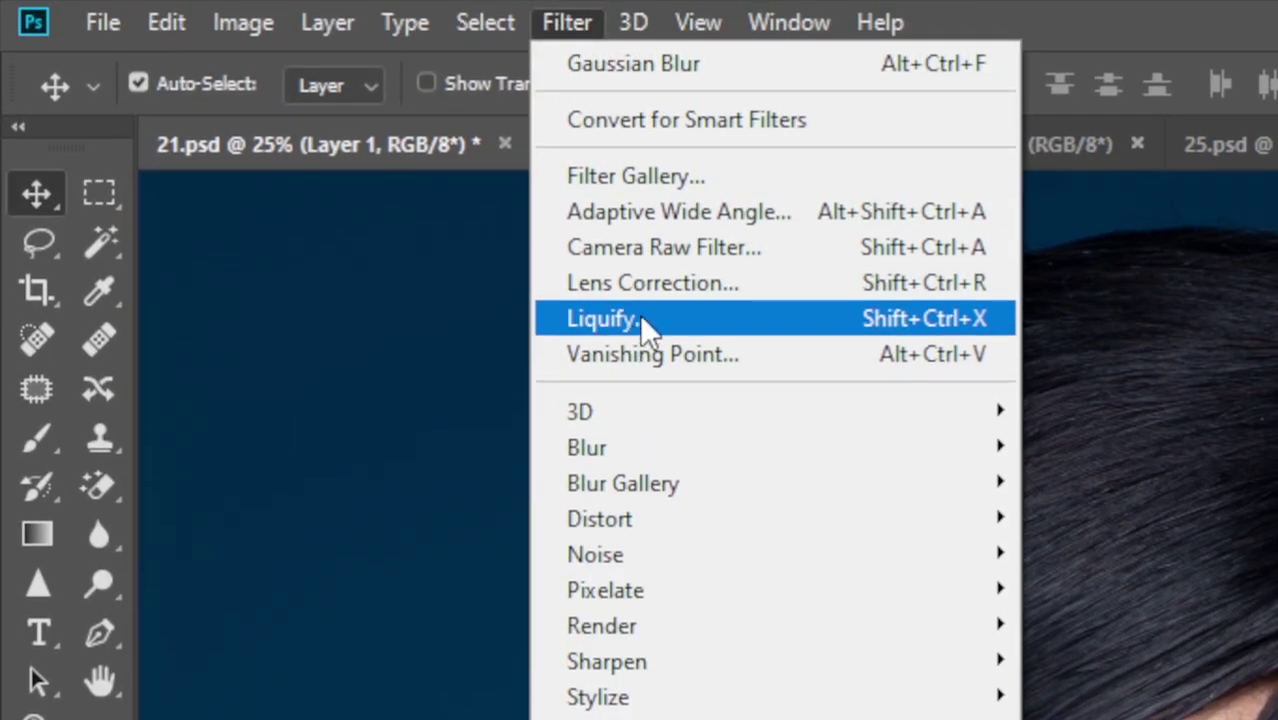
pyautogui.click(643, 318)
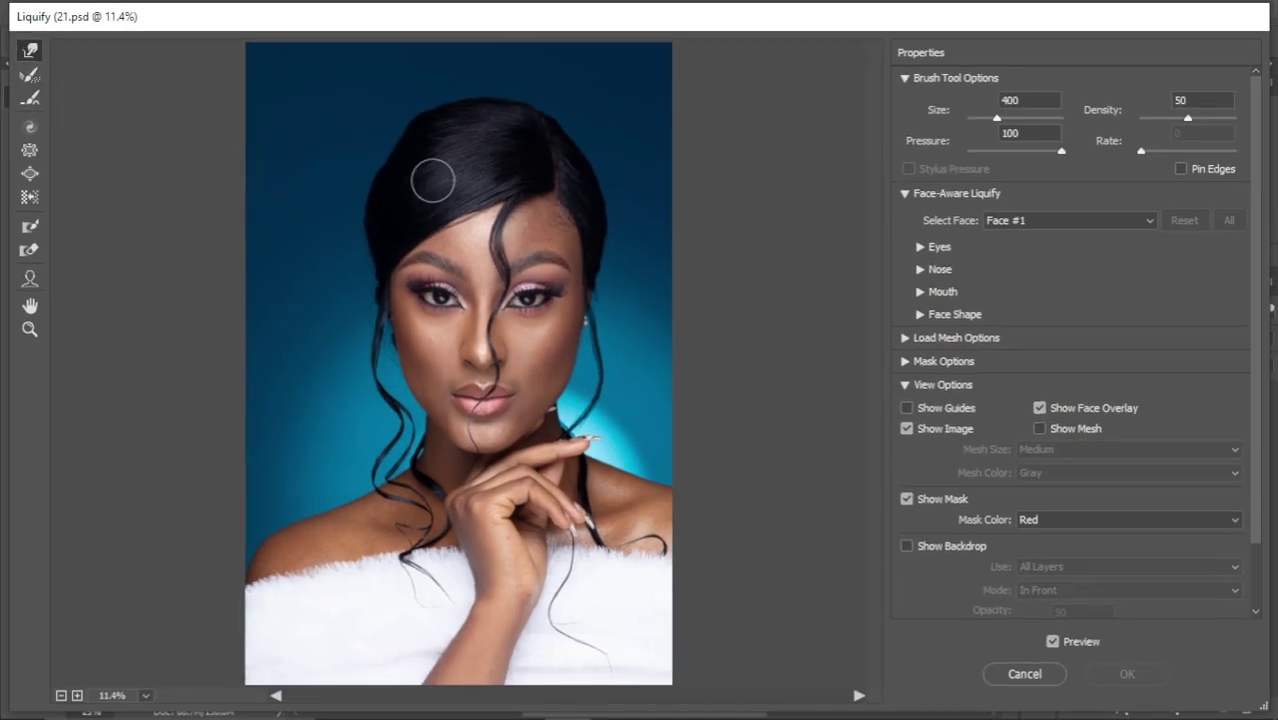
# - Set the Liquify brush size to 700 and reshape the hair outline at the upper left of the head
pyautogui.press(']')
pyautogui.press(']')
pyautogui.press(']')
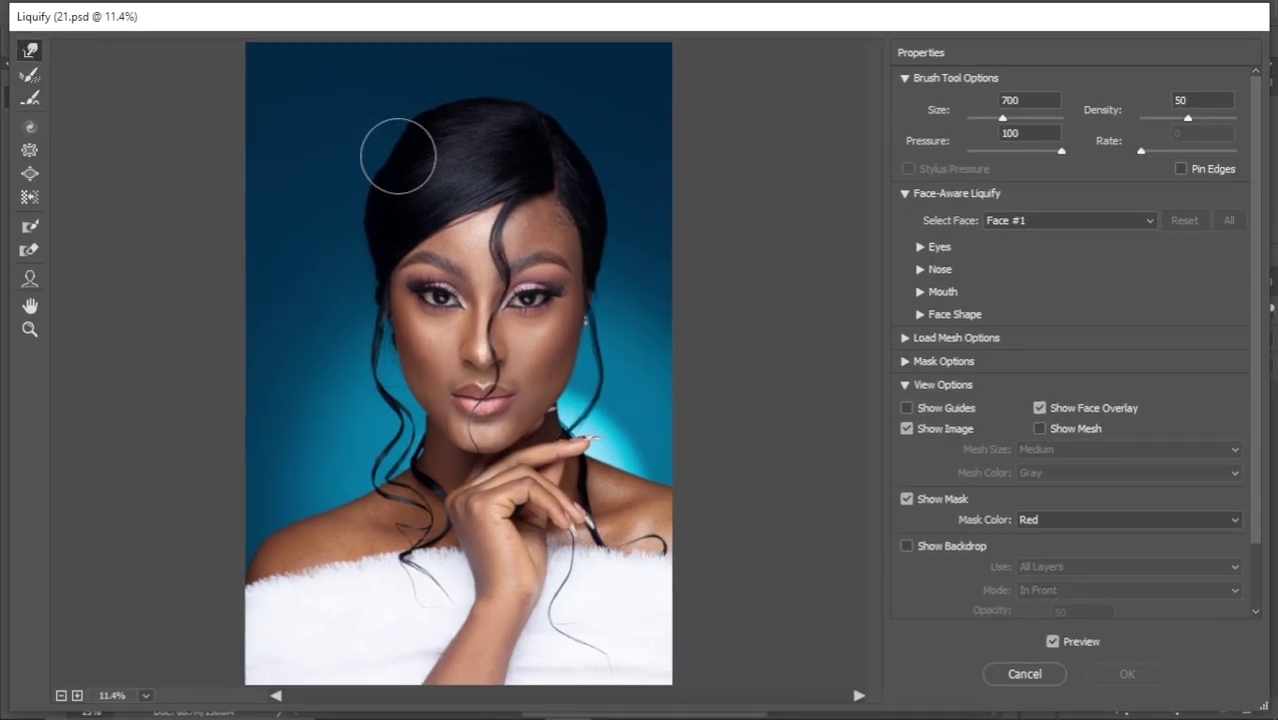
pyautogui.moveTo(391, 148); pyautogui.dragTo(379, 160)
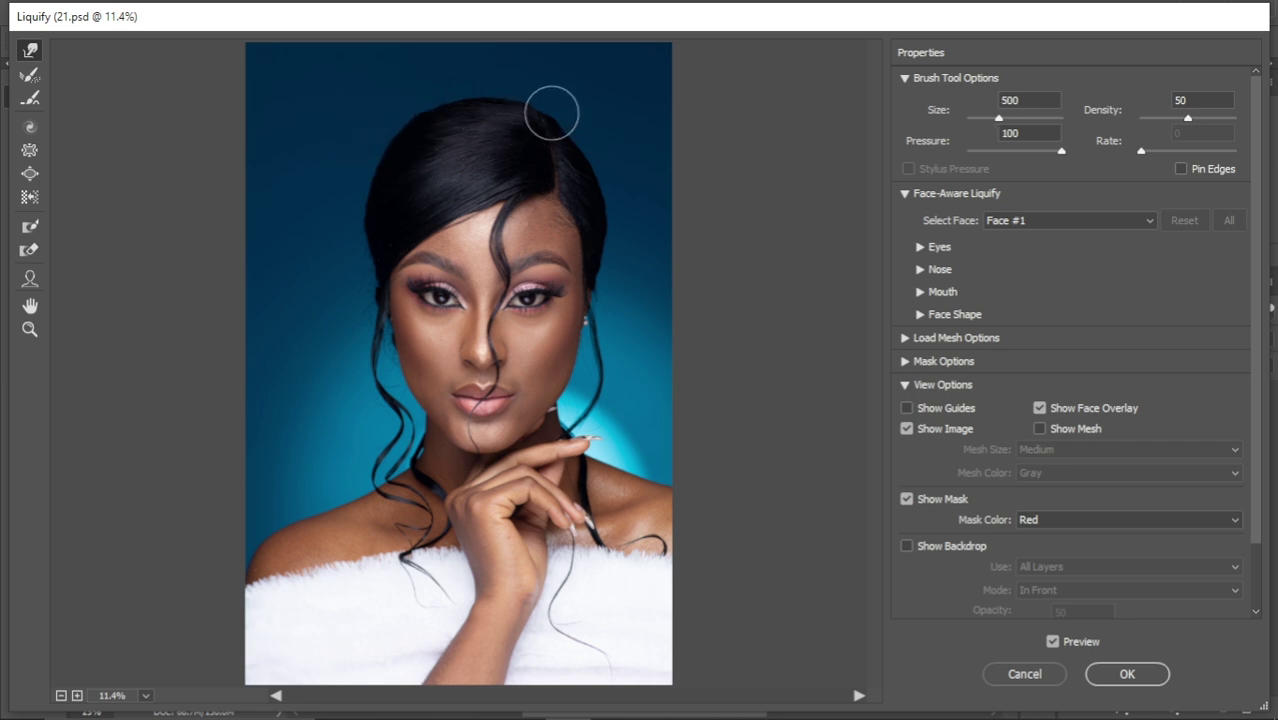
# - Refine the hair outline around the head in Liquify, reducing the brush to 400 and enlarging it to 600
pyautogui.press('[')
pyautogui.press('[')
pyautogui.press('[')
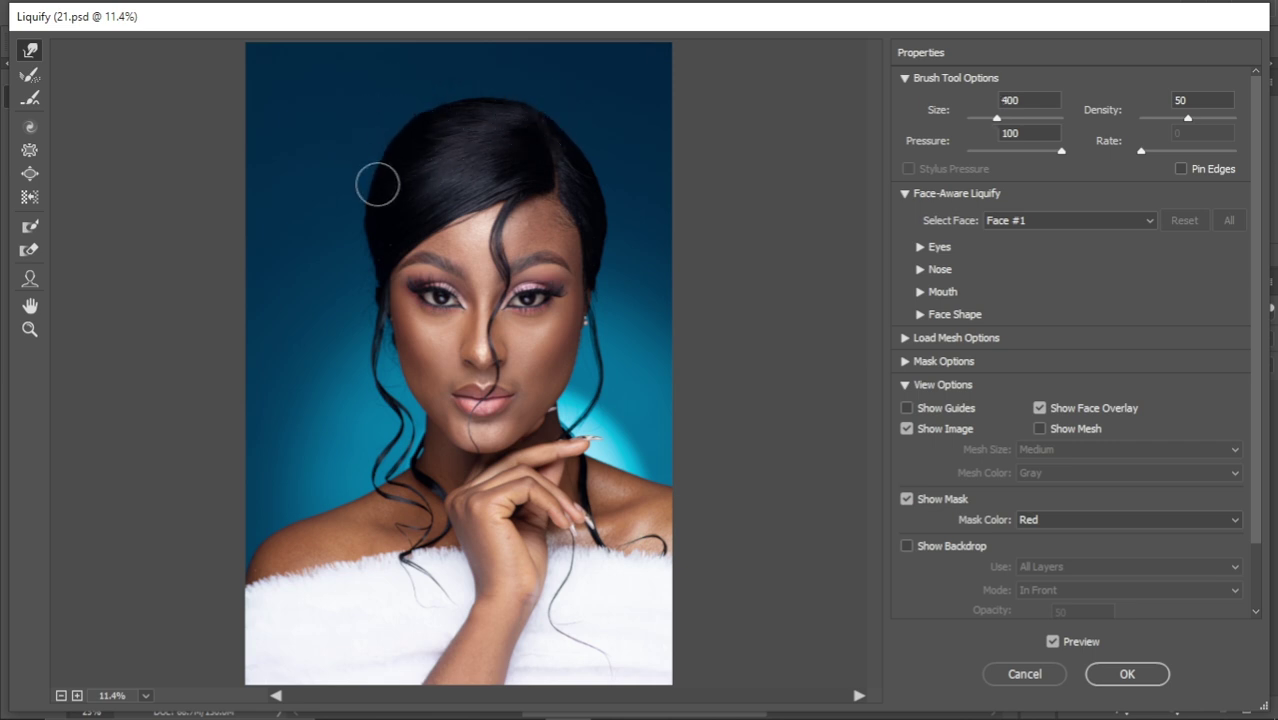
pyautogui.press(']')
pyautogui.press(']')
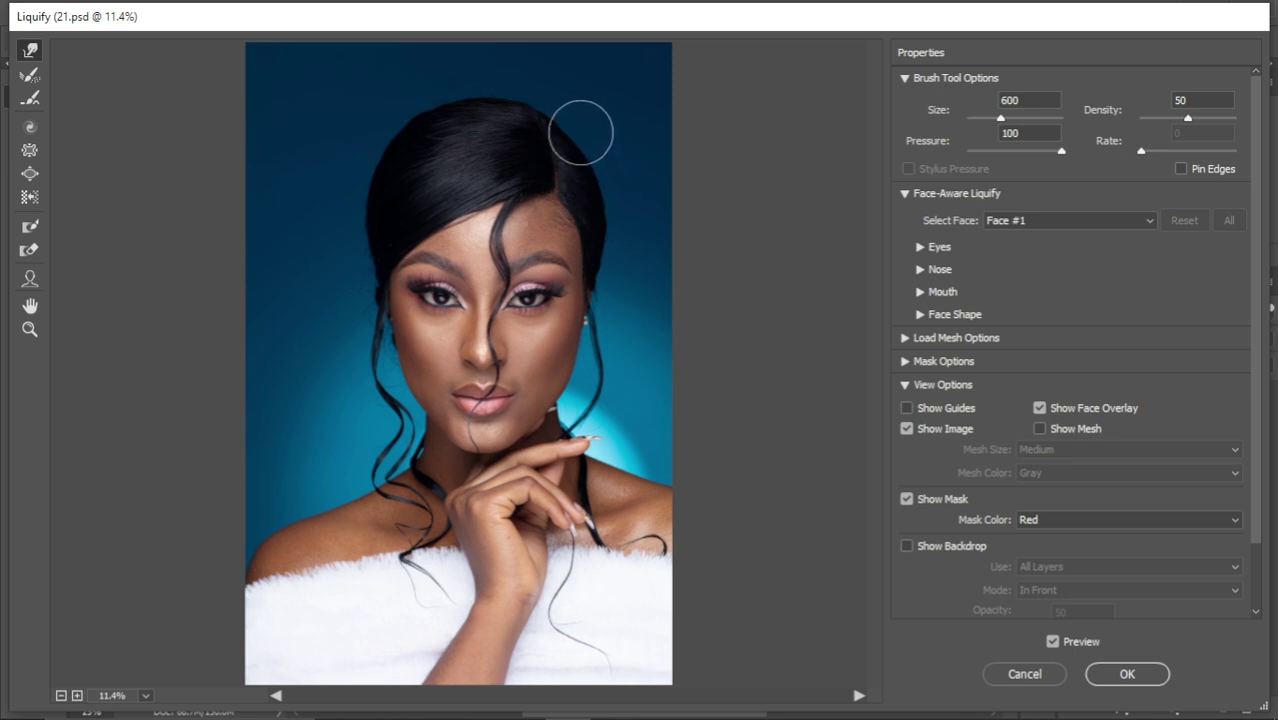
# - Compare the portrait before and after the hair reshaping, and apply the Liquify changes
pyautogui.click(1052, 642)
pyautogui.click(1052, 642)
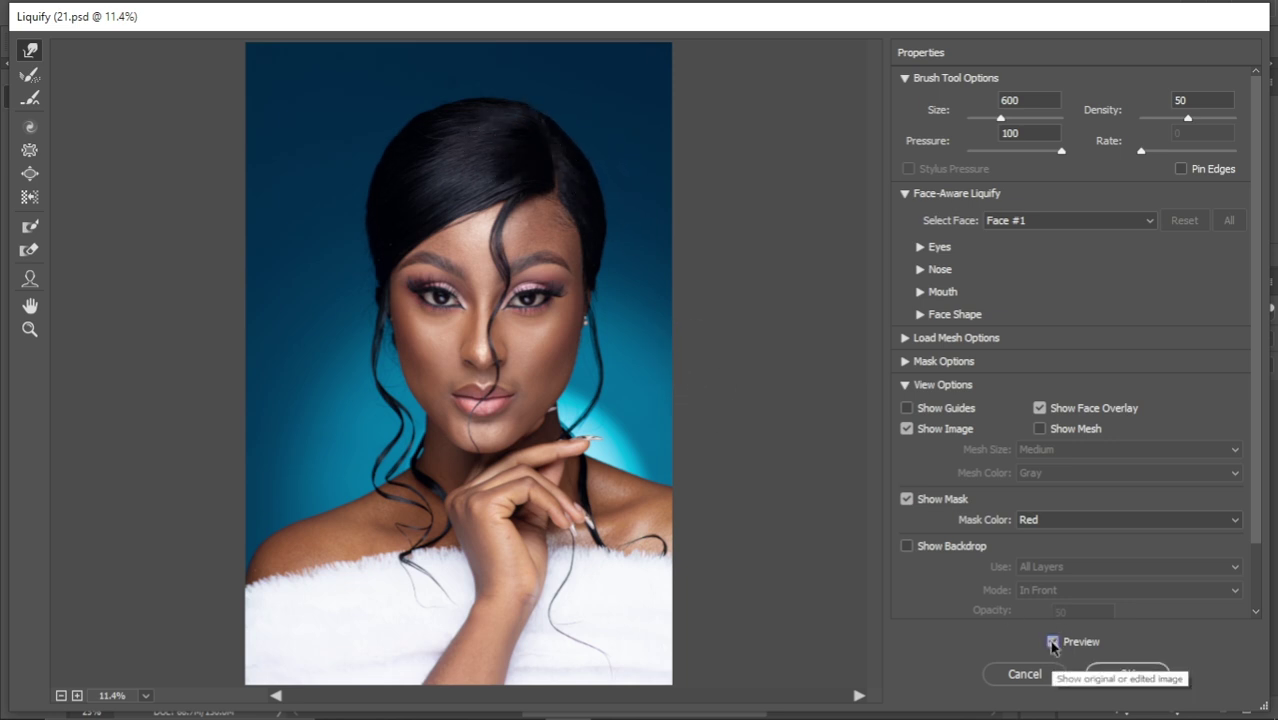
pyautogui.click(1052, 642)
pyautogui.click(1052, 642)
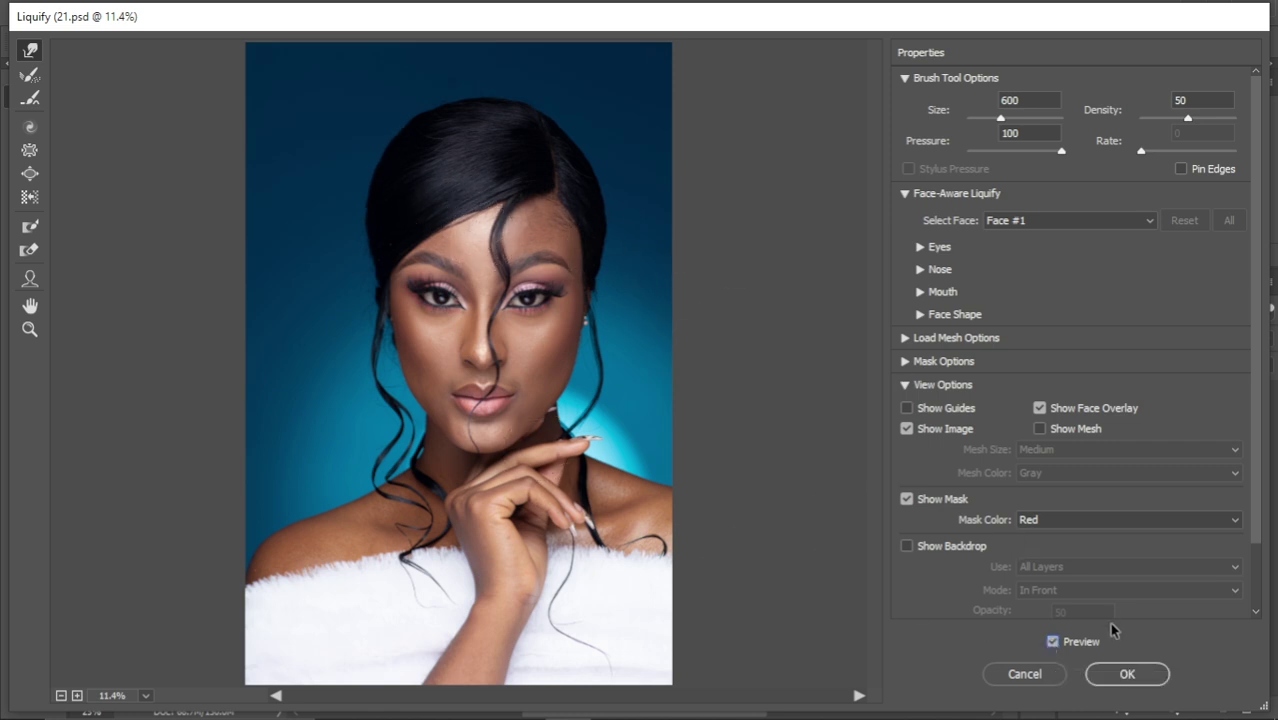
pyautogui.click(1127, 674)
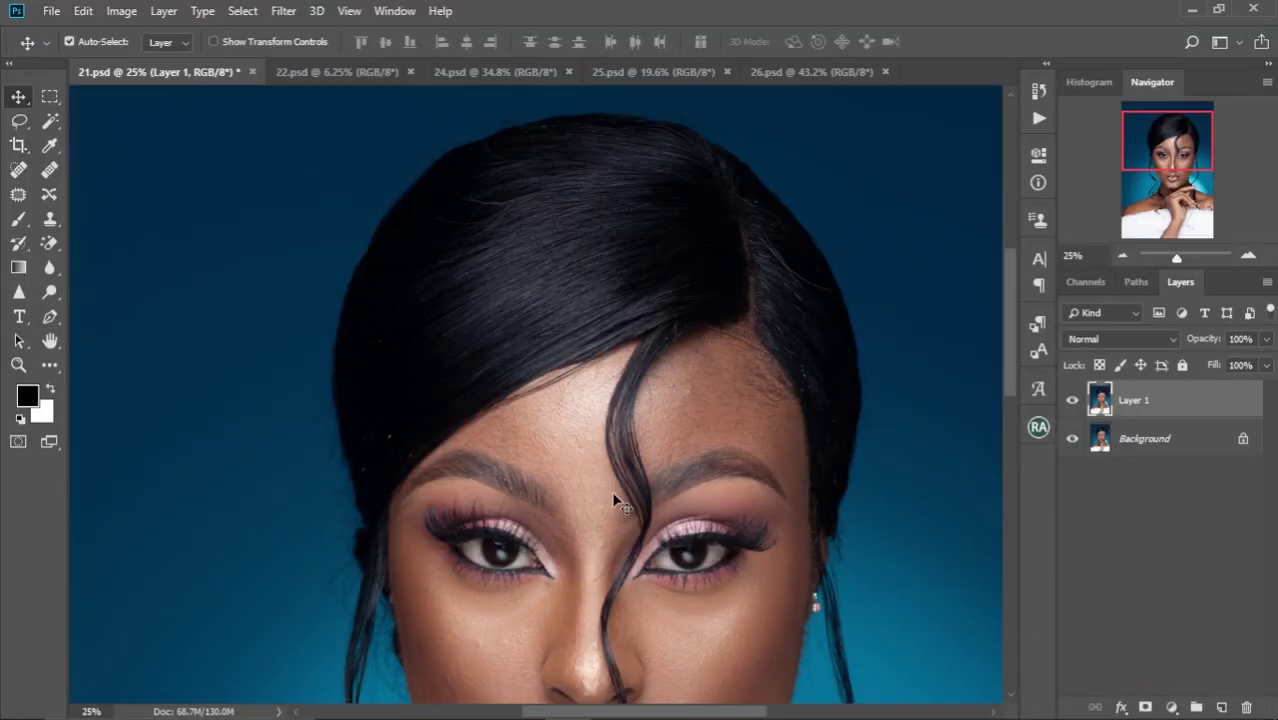
# - Duplicate the liquified layer and rename the lower of the two copies color
pyautogui.hotkey('ctrl', '0')
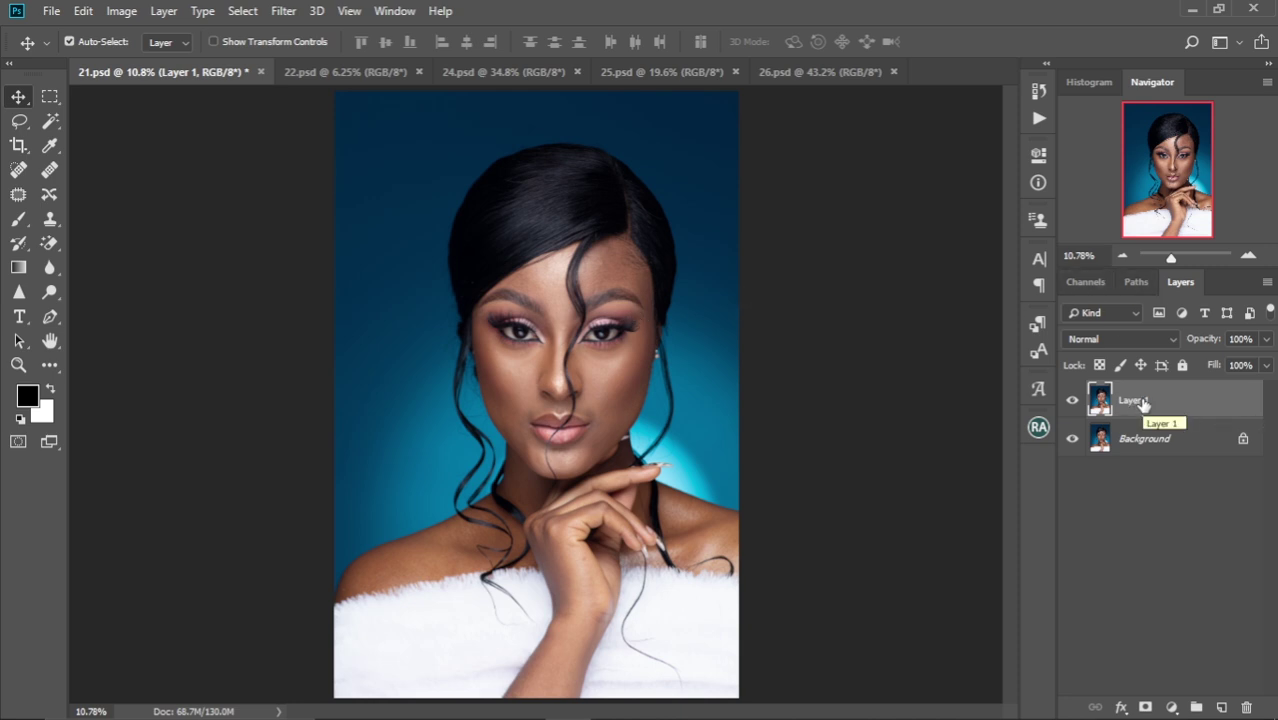
pyautogui.hotkey('ctrl', 'j')
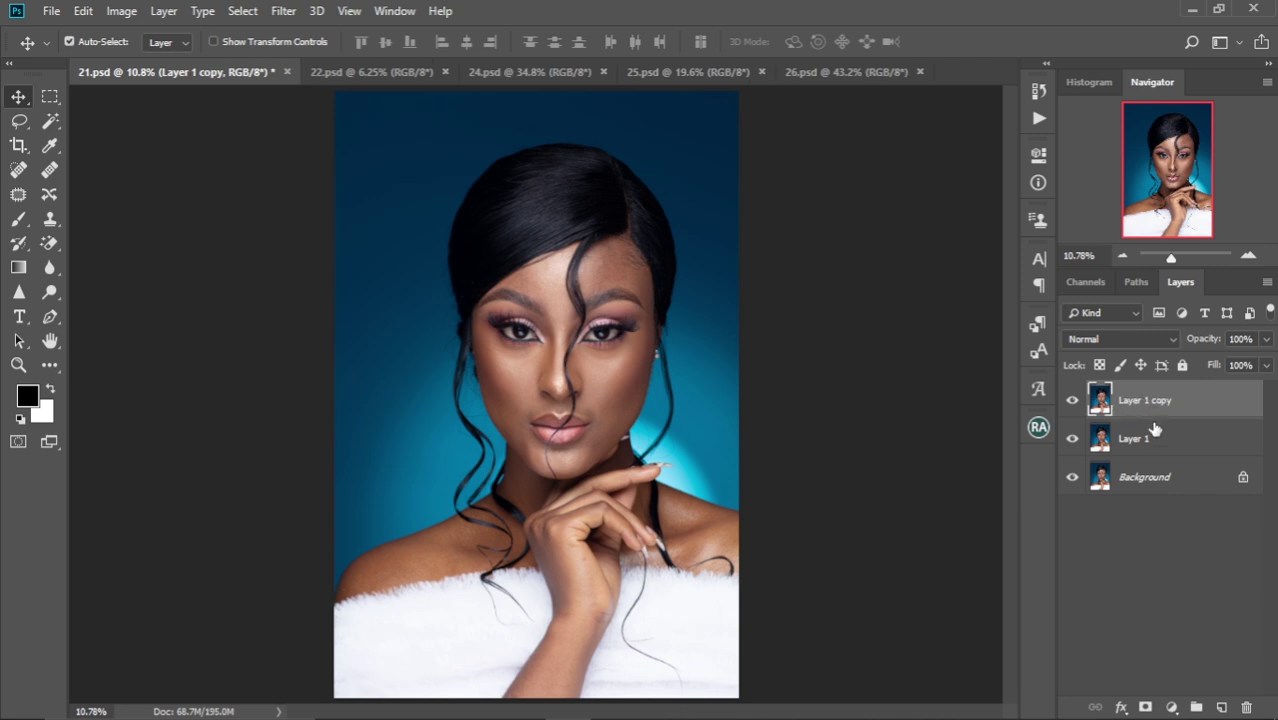
pyautogui.click(1136, 444)
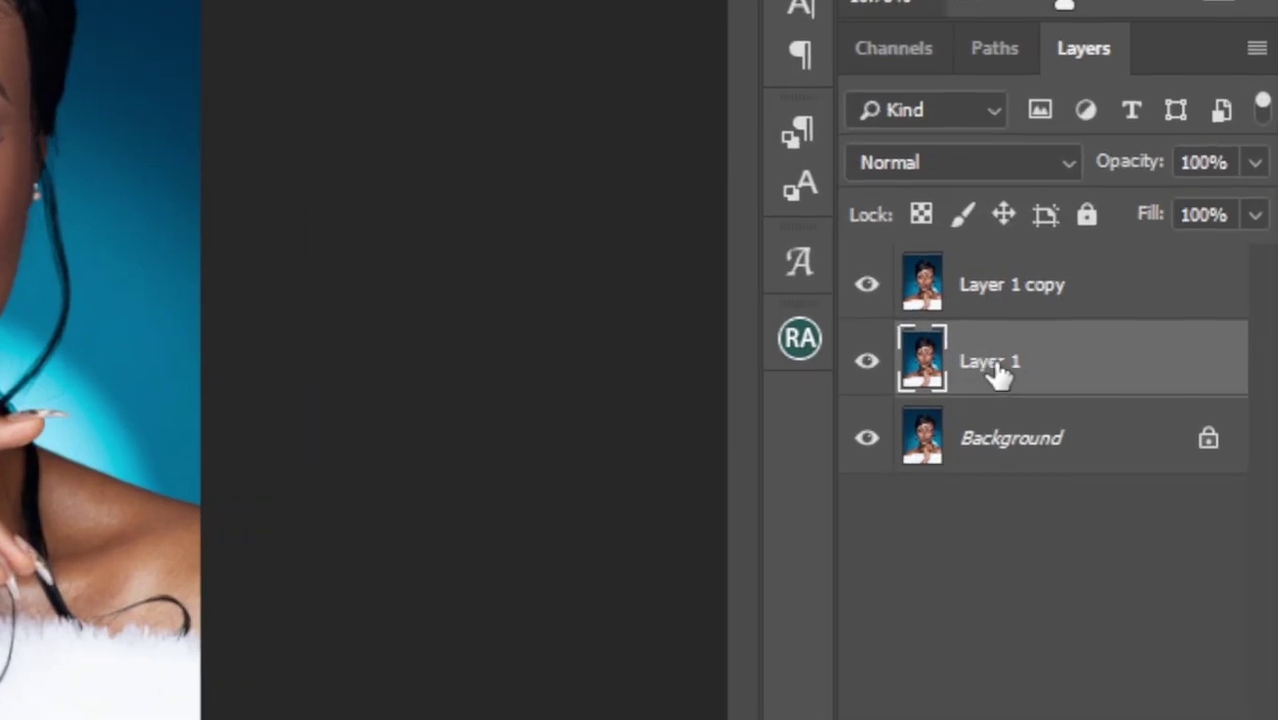
pyautogui.doubleClick(1136, 439)
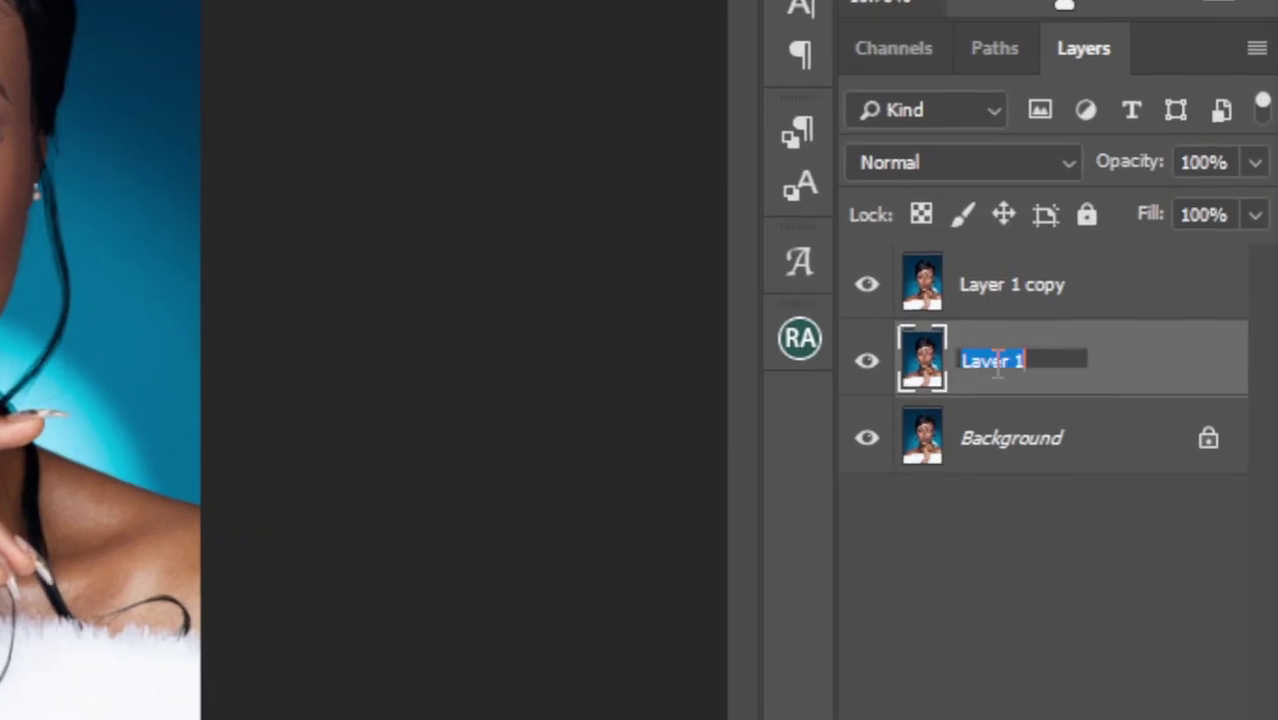
pyautogui.press('BackSpace')
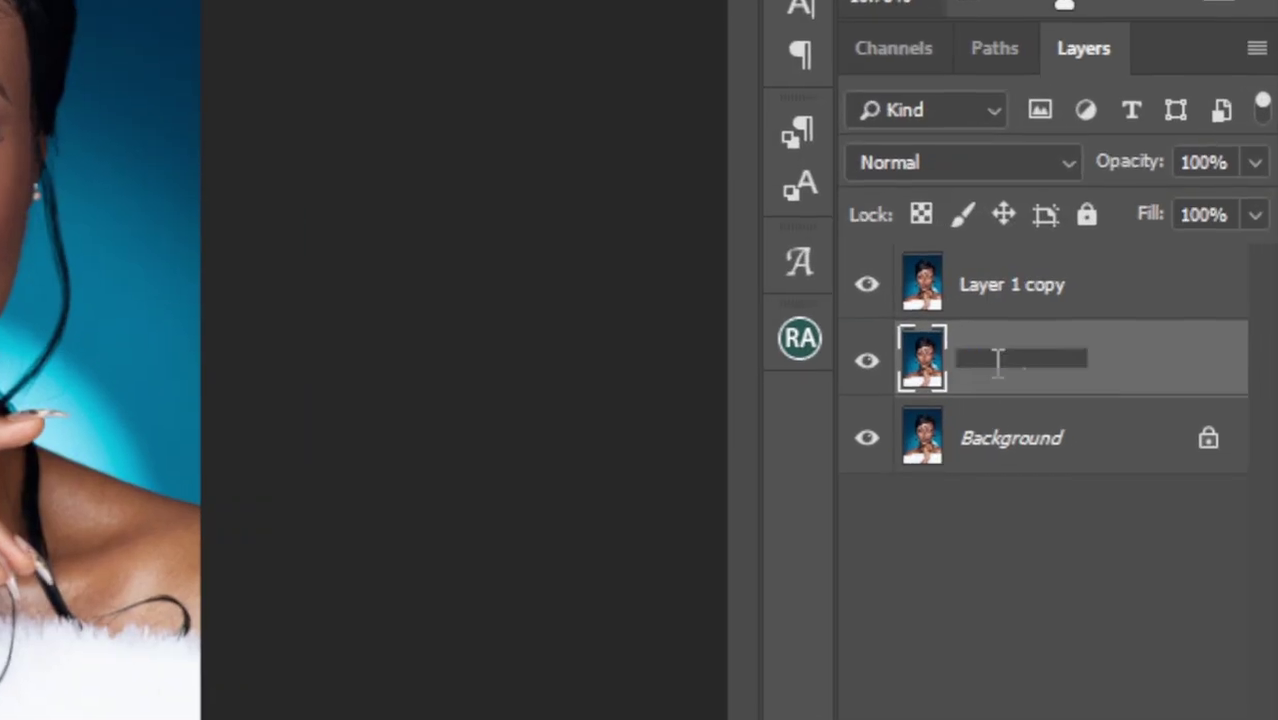
pyautogui.press('Return')
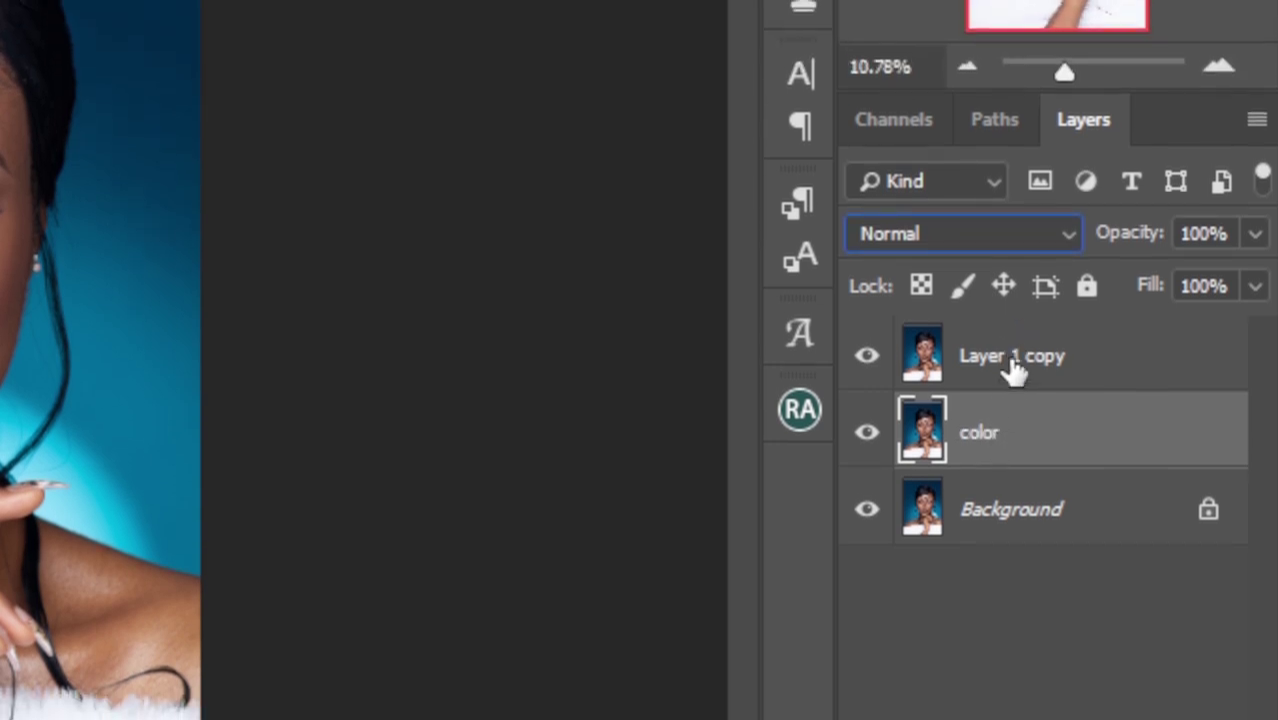
# - Rename the topmost layer texture
pyautogui.doubleClick(1013, 378)
pyautogui.press('BackSpace')
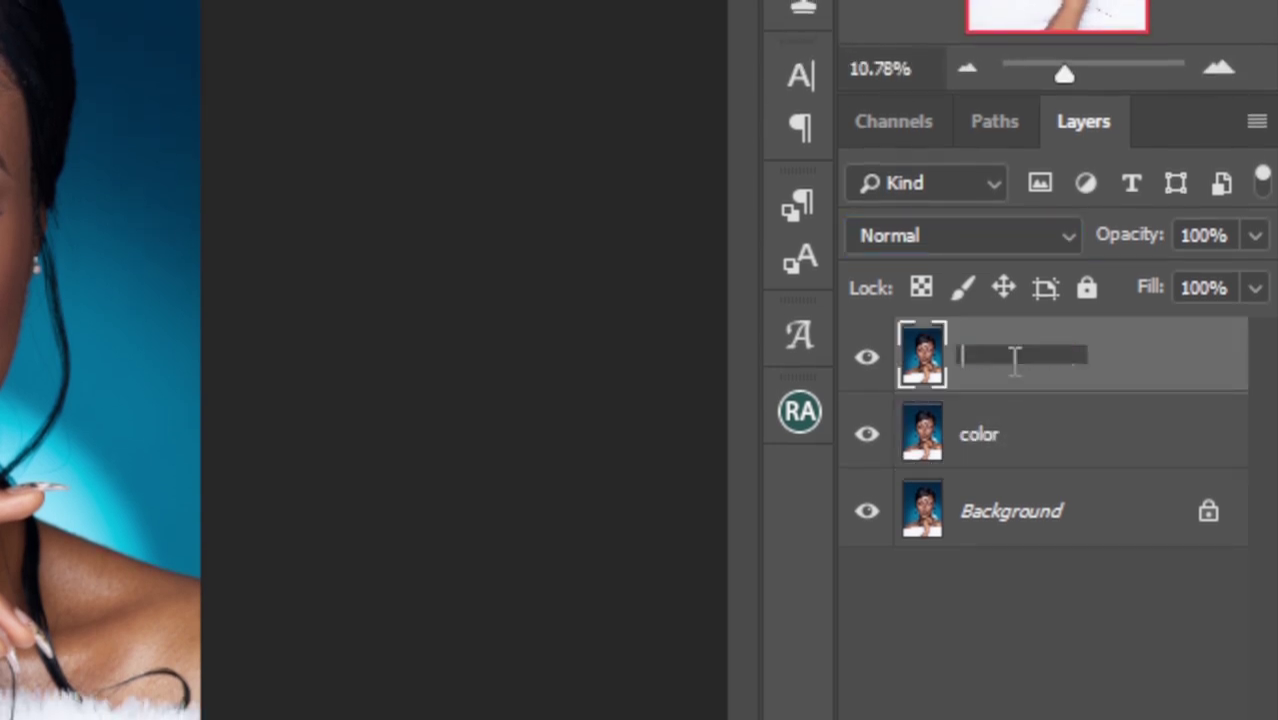
pyautogui.write('texture')
pyautogui.press('Return')
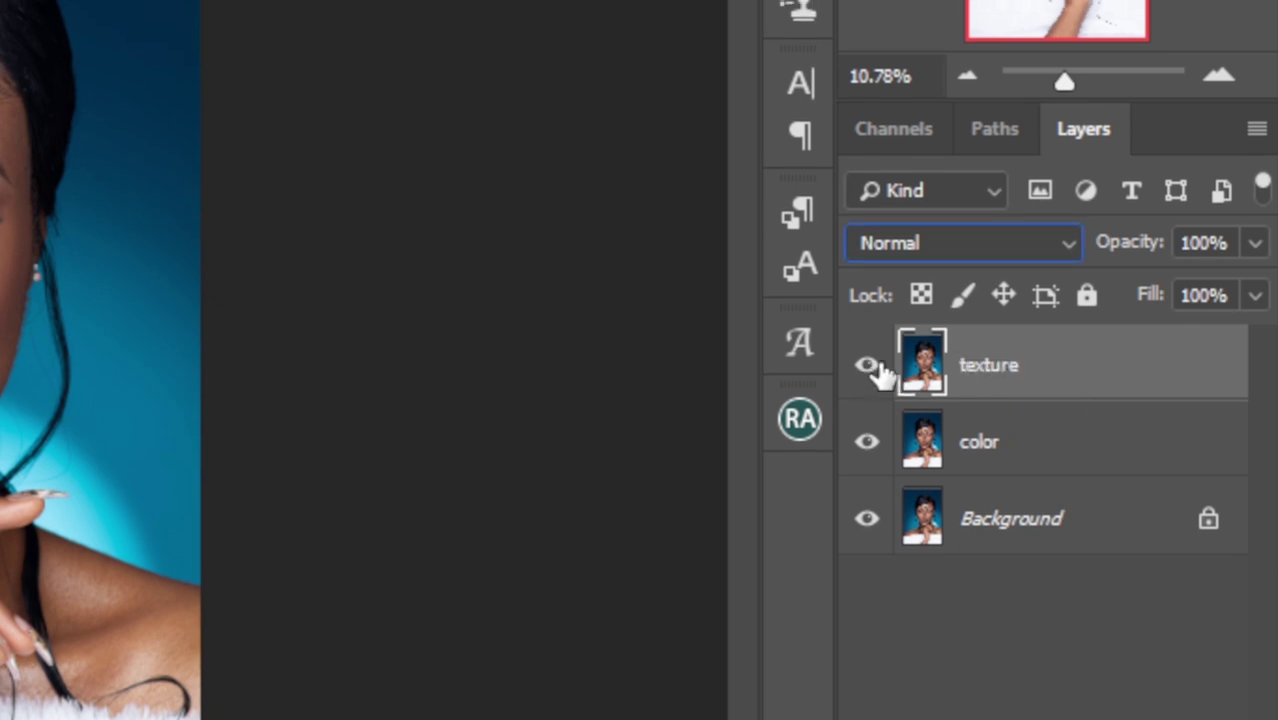
# - Hide the texture layer and open the Gaussian Blur filter for the color layer
pyautogui.click(868, 364)
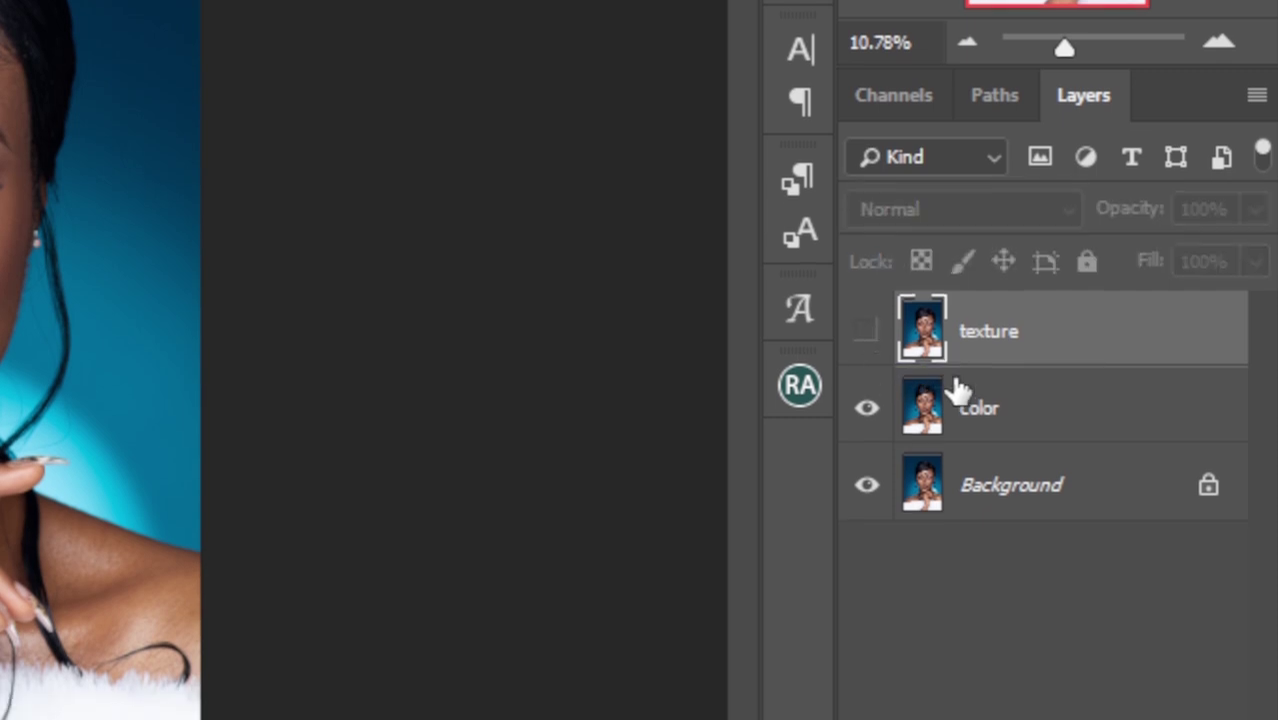
pyautogui.click(995, 438)
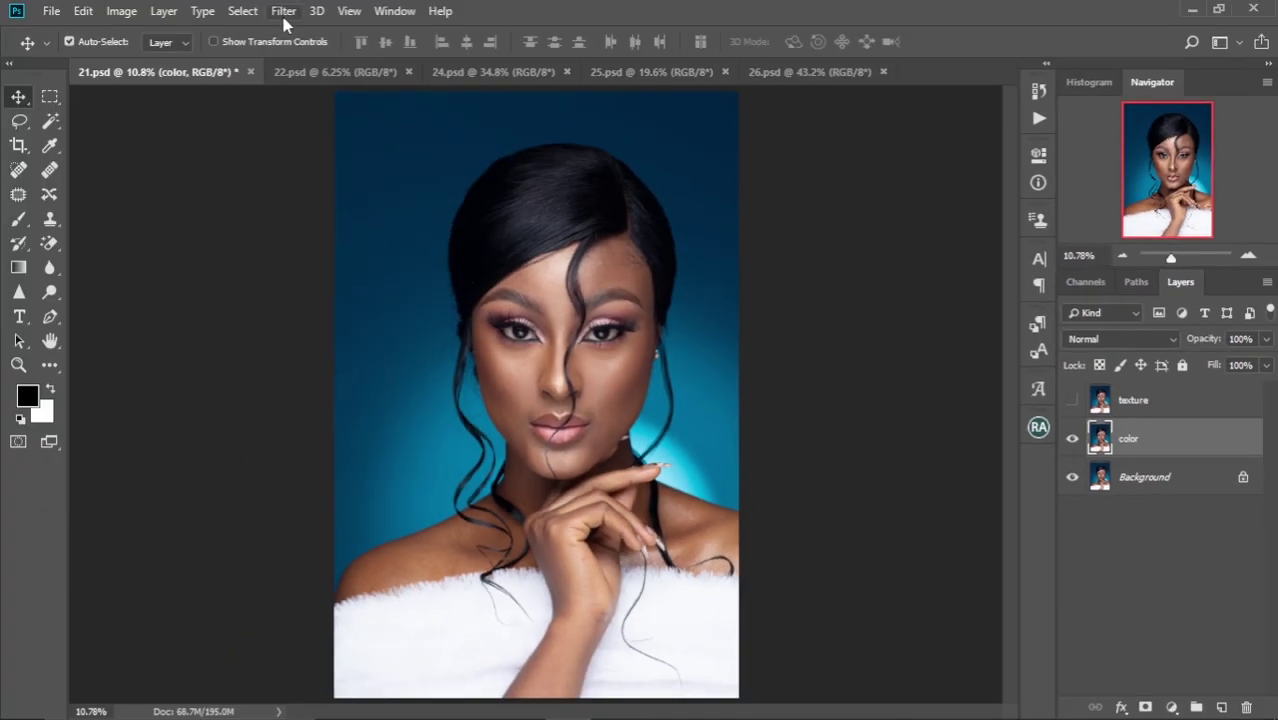
pyautogui.click(283, 12)
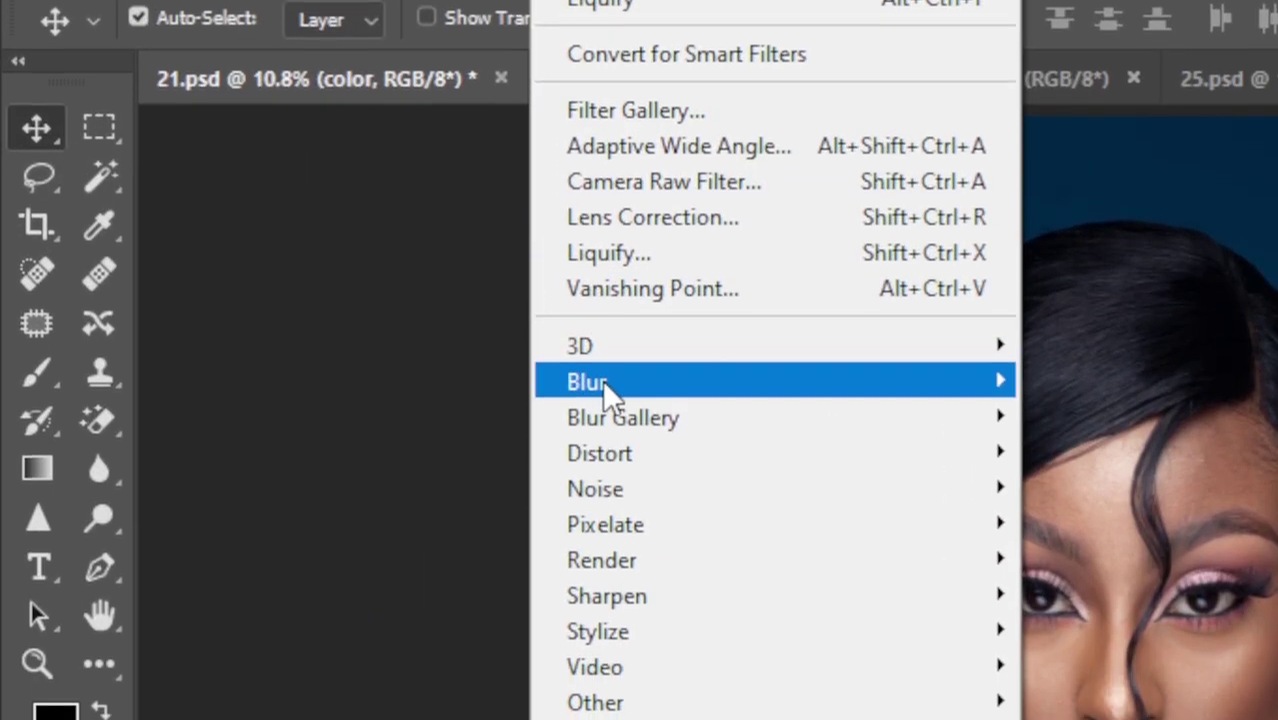
pyautogui.moveTo(602, 447)
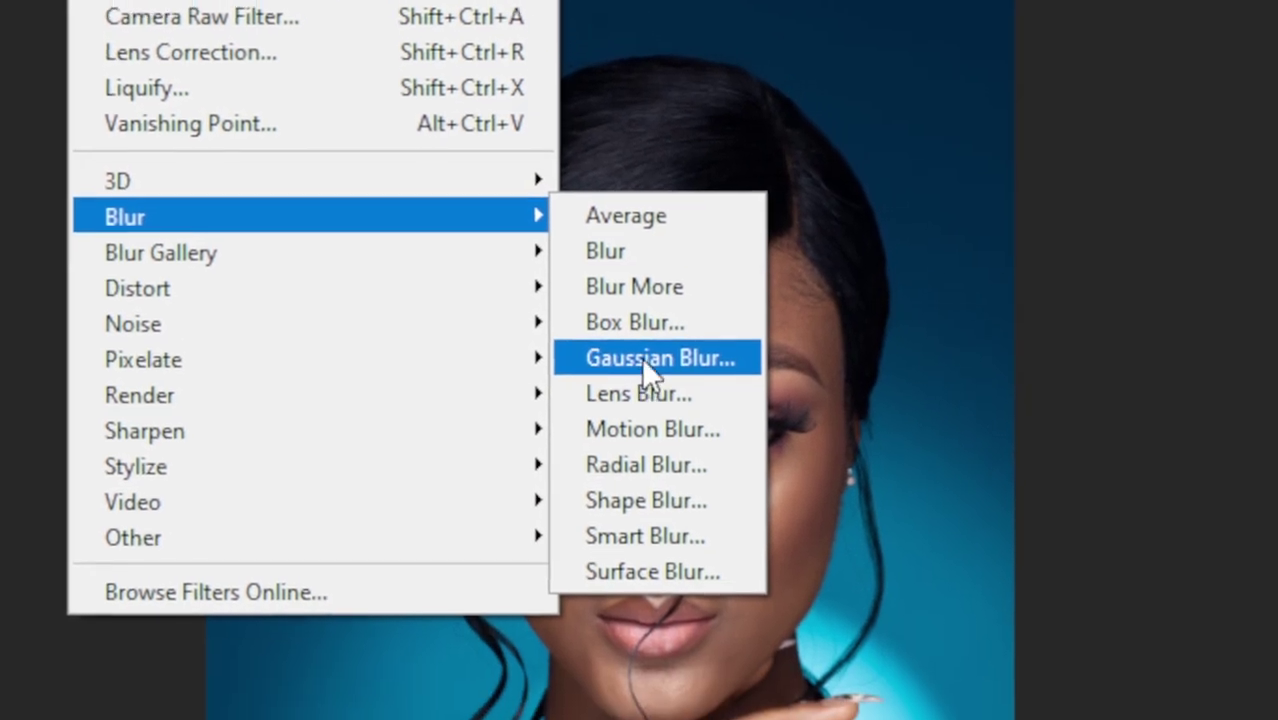
pyautogui.click(690, 491)
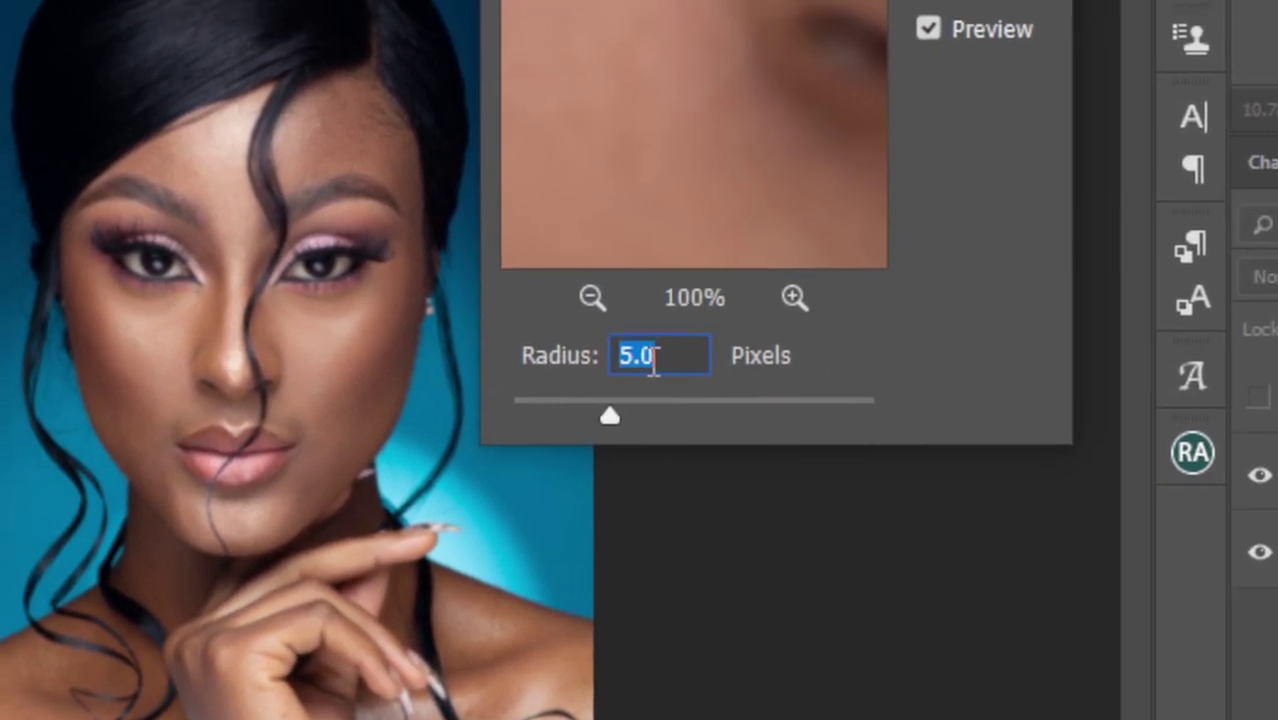
# - Check the skin around the nose in the filter preview at 50%, and apply a 5.0-pixel Gaussian Blur to the color layer
pyautogui.moveTo(680, 200); pyautogui.dragTo(683, 109)
pyautogui.moveTo(635, 378); pyautogui.dragTo(664, 328)
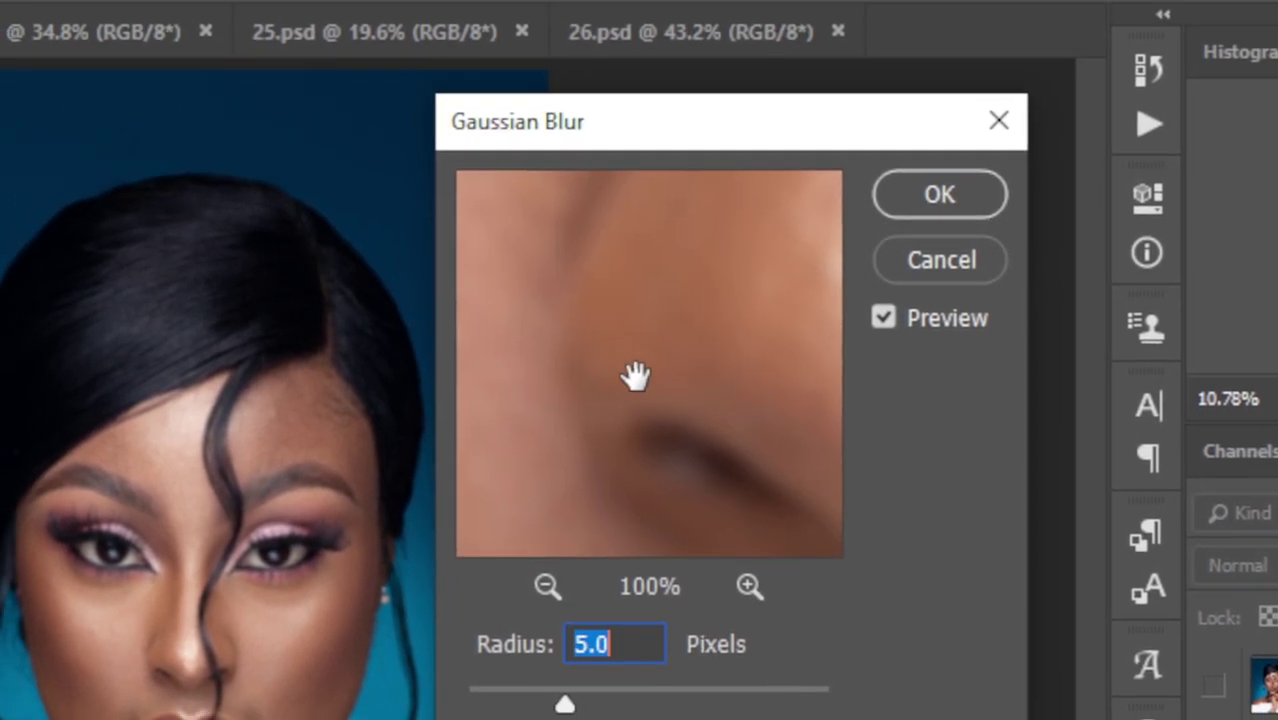
pyautogui.moveTo(620, 384)
pyautogui.mouseDown()
pyautogui.moveTo(626, 435)
pyautogui.moveTo(633, 400)
pyautogui.mouseUp()
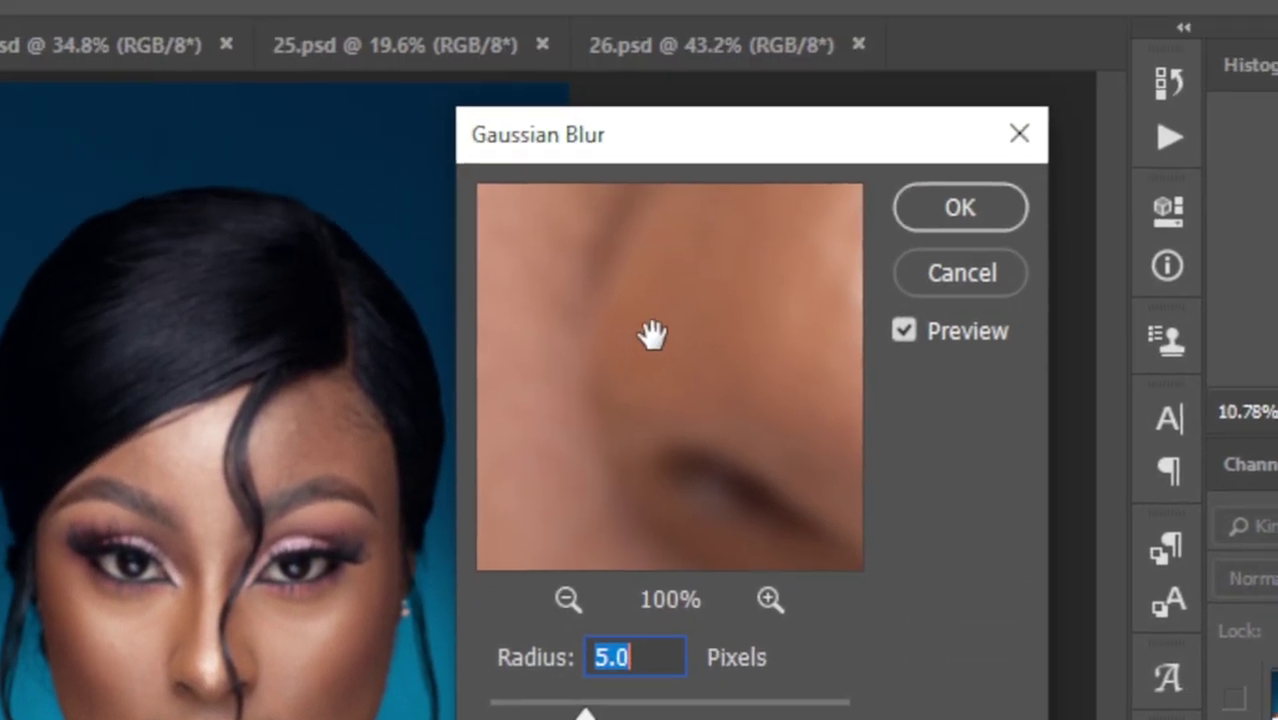
pyautogui.moveTo(673, 29); pyautogui.dragTo(755, 46)
pyautogui.moveTo(660, 350); pyautogui.dragTo(556, 366)
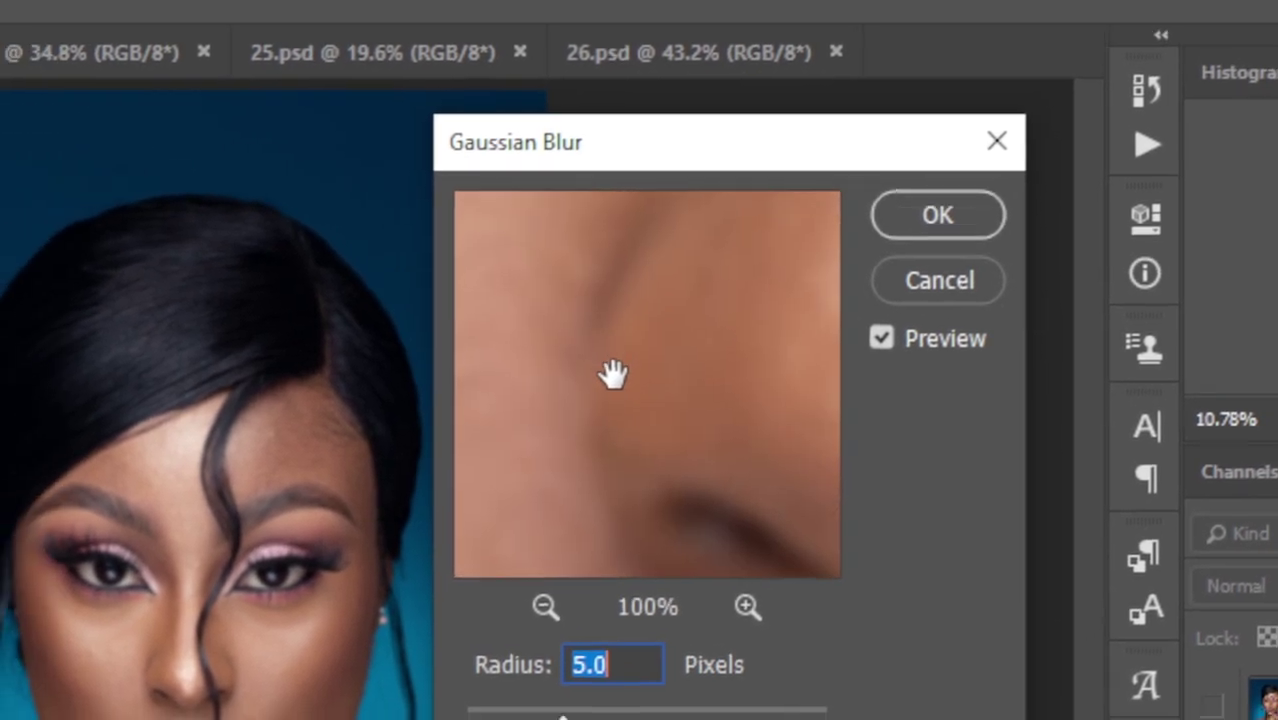
pyautogui.click(495, 597)
pyautogui.click(495, 597)
pyautogui.moveTo(790, 90); pyautogui.dragTo(763, 123)
pyautogui.moveTo(641, 353); pyautogui.dragTo(640, 357)
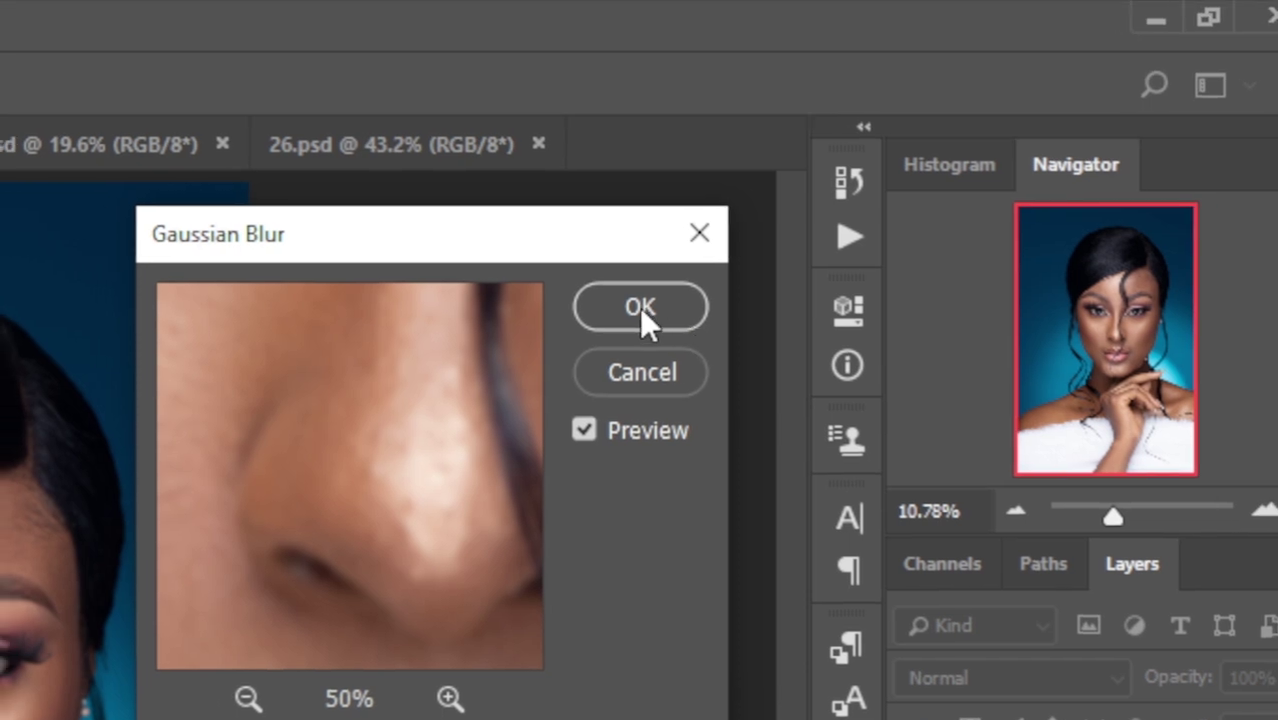
pyautogui.click(639, 307)
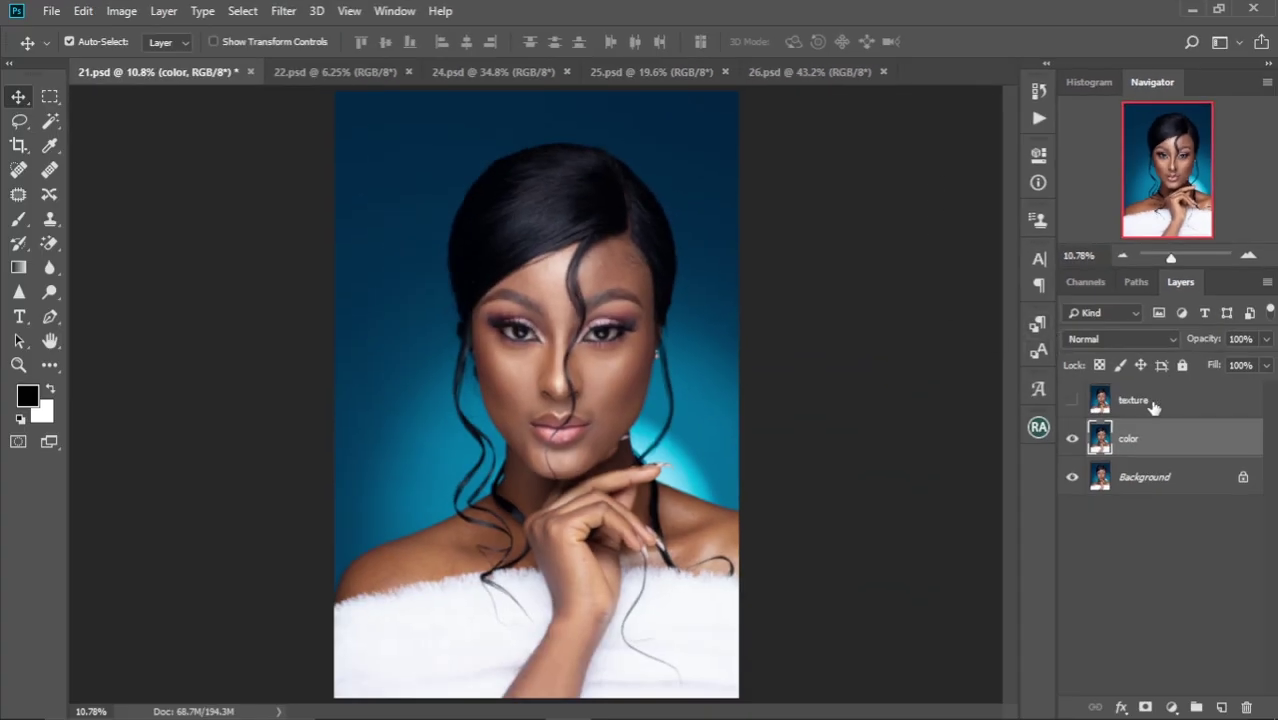
# - Show the texture layer and use Apply Image on it with the color layer as source, Subtract blending, scale 2 and offset 128
pyautogui.click(1155, 405)
pyautogui.click(1072, 401)
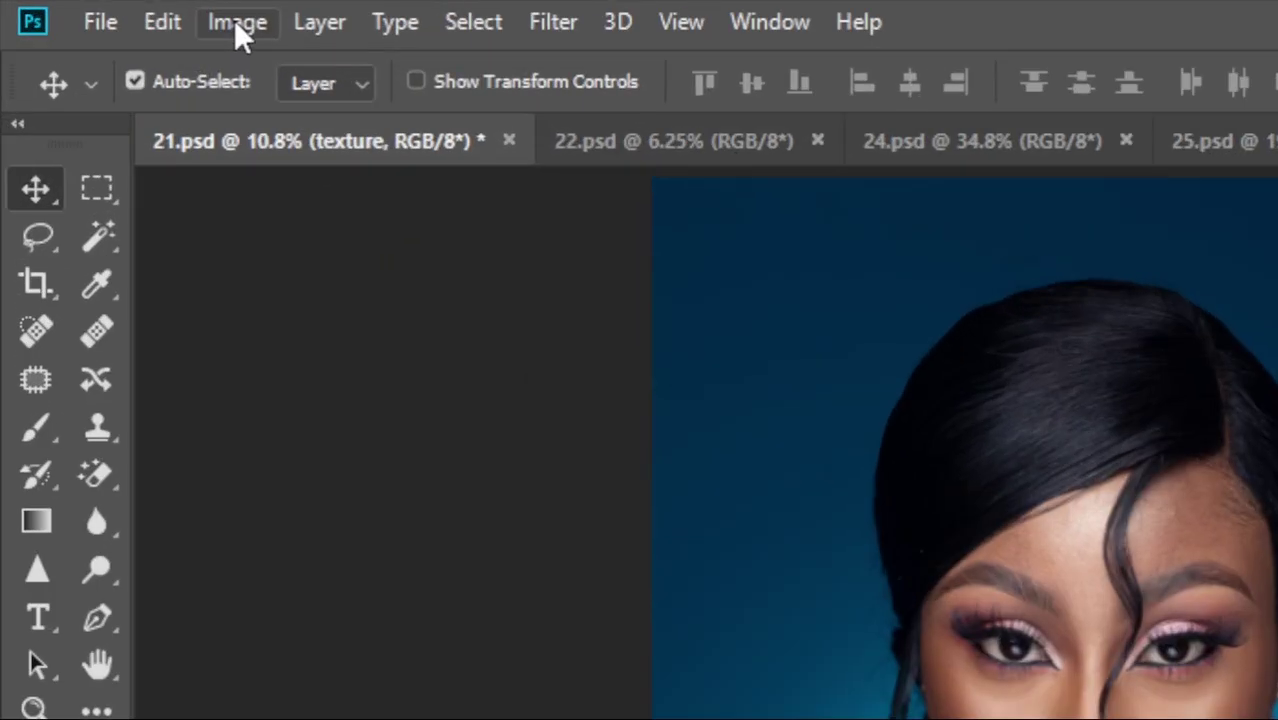
pyautogui.click(121, 11)
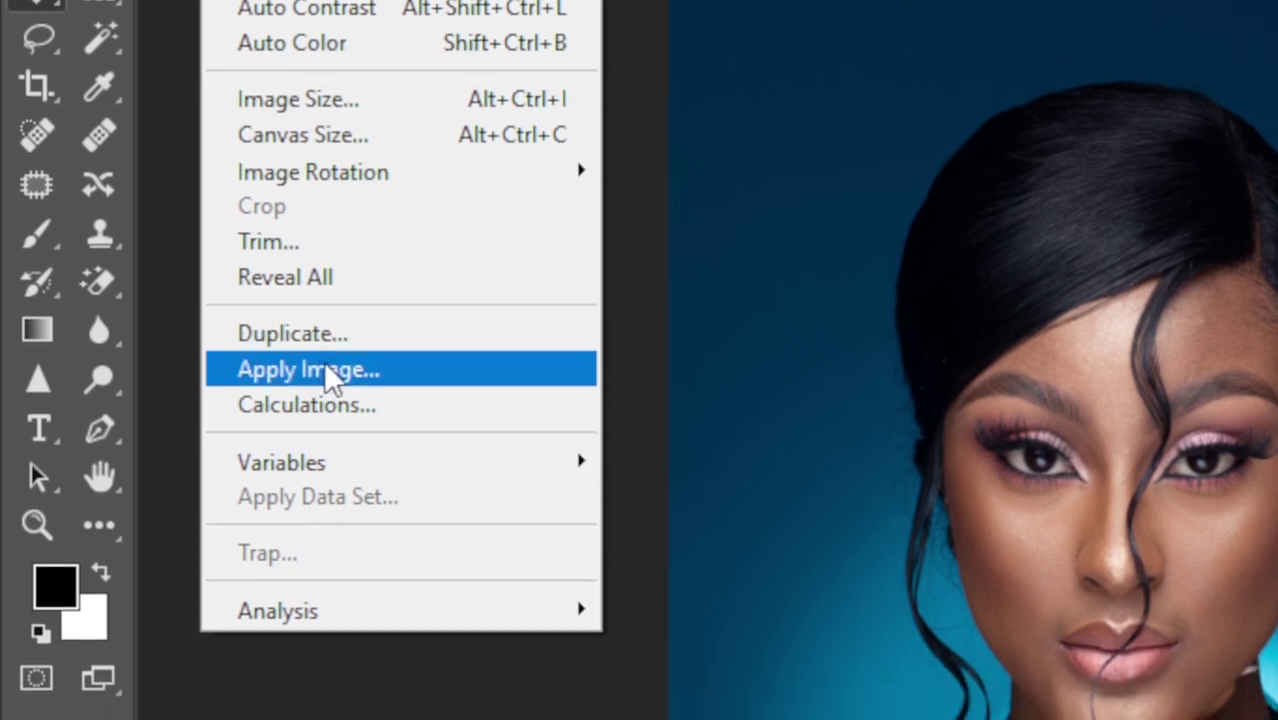
pyautogui.click(323, 369)
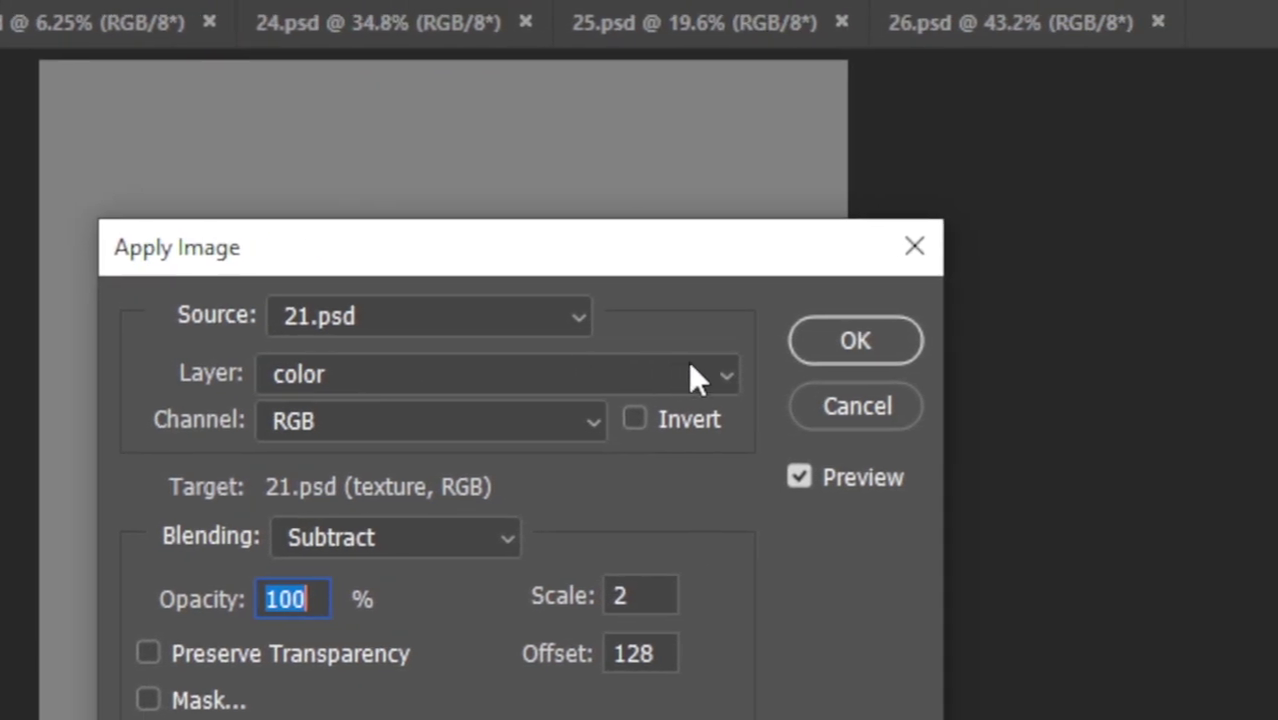
pyautogui.click(864, 418)
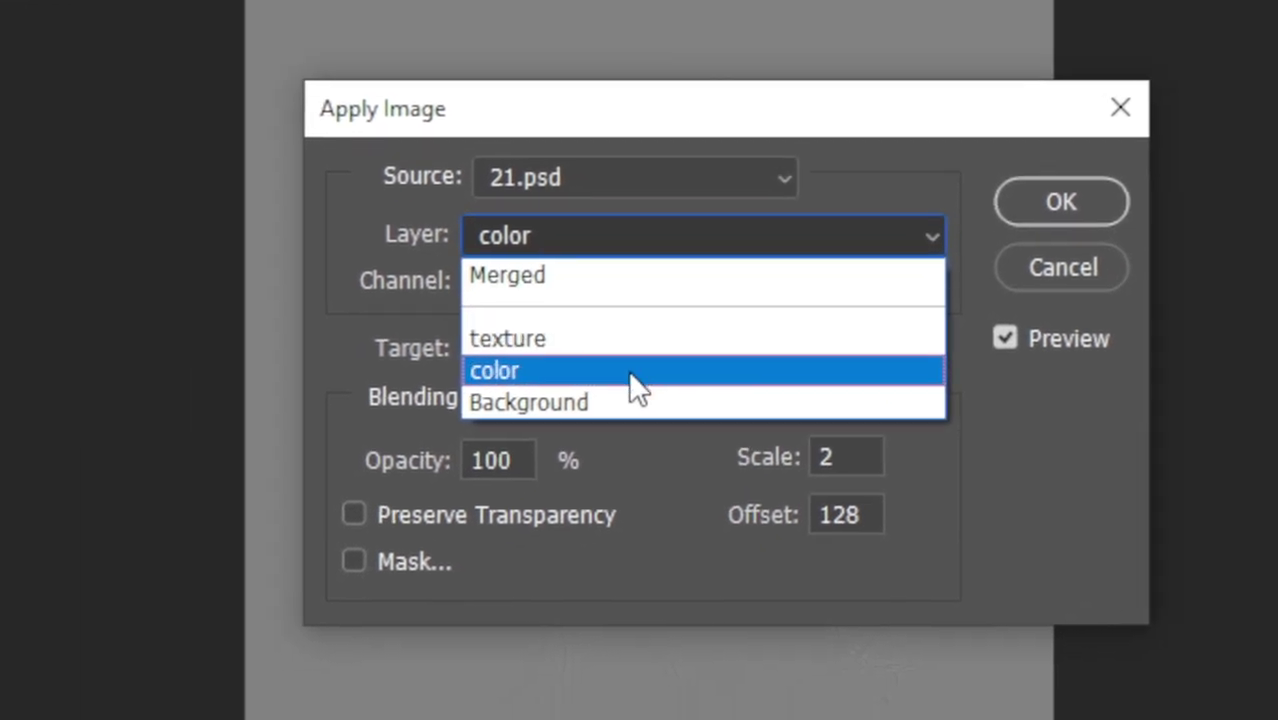
pyautogui.click(351, 512)
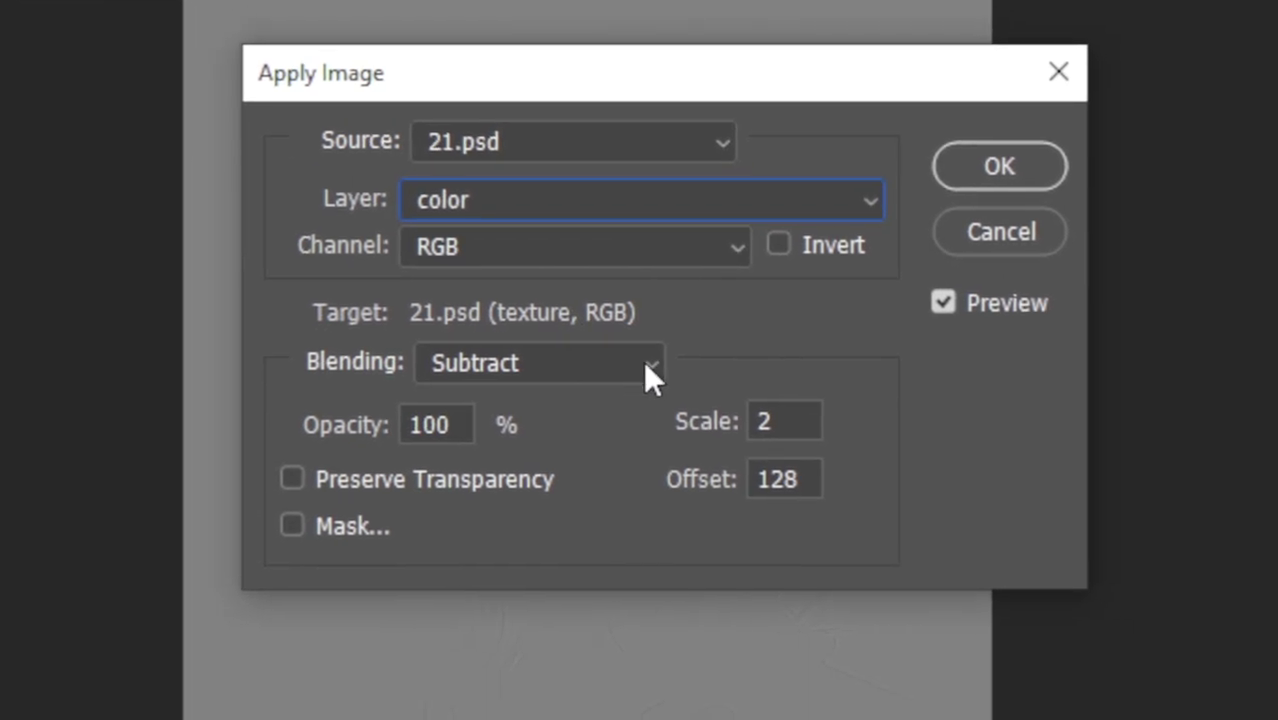
pyautogui.click(645, 366)
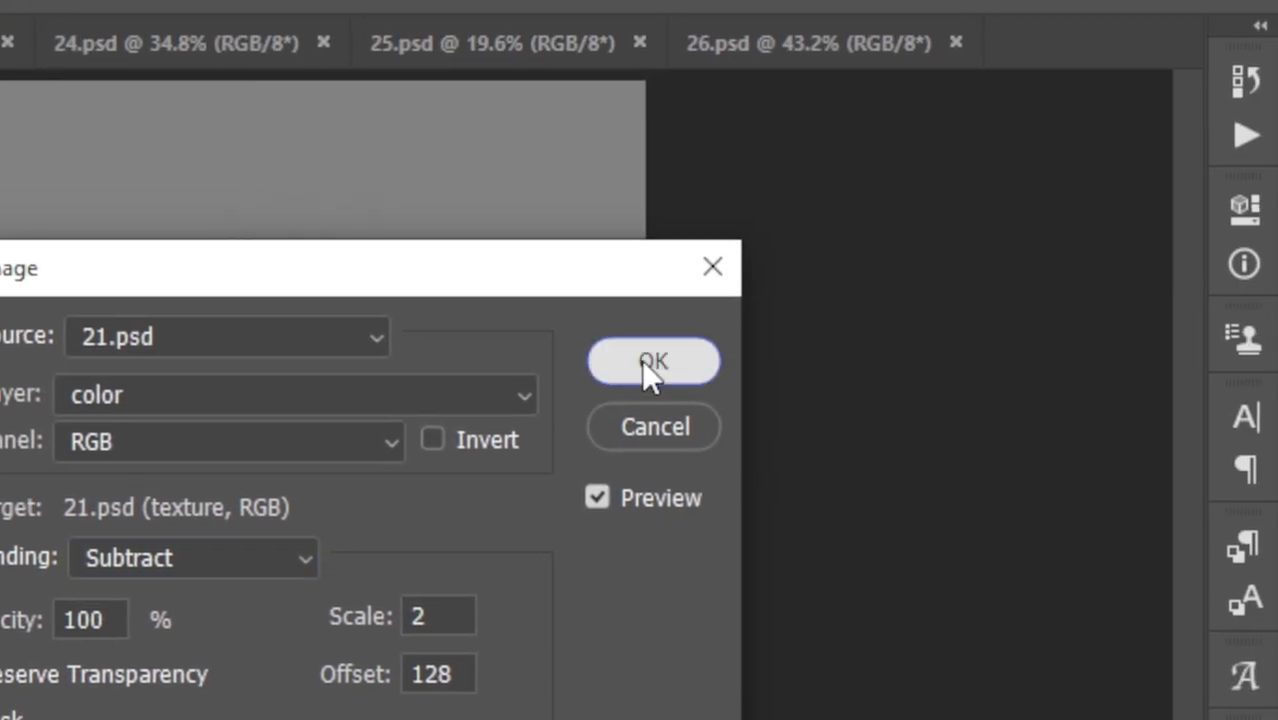
pyautogui.click(645, 362)
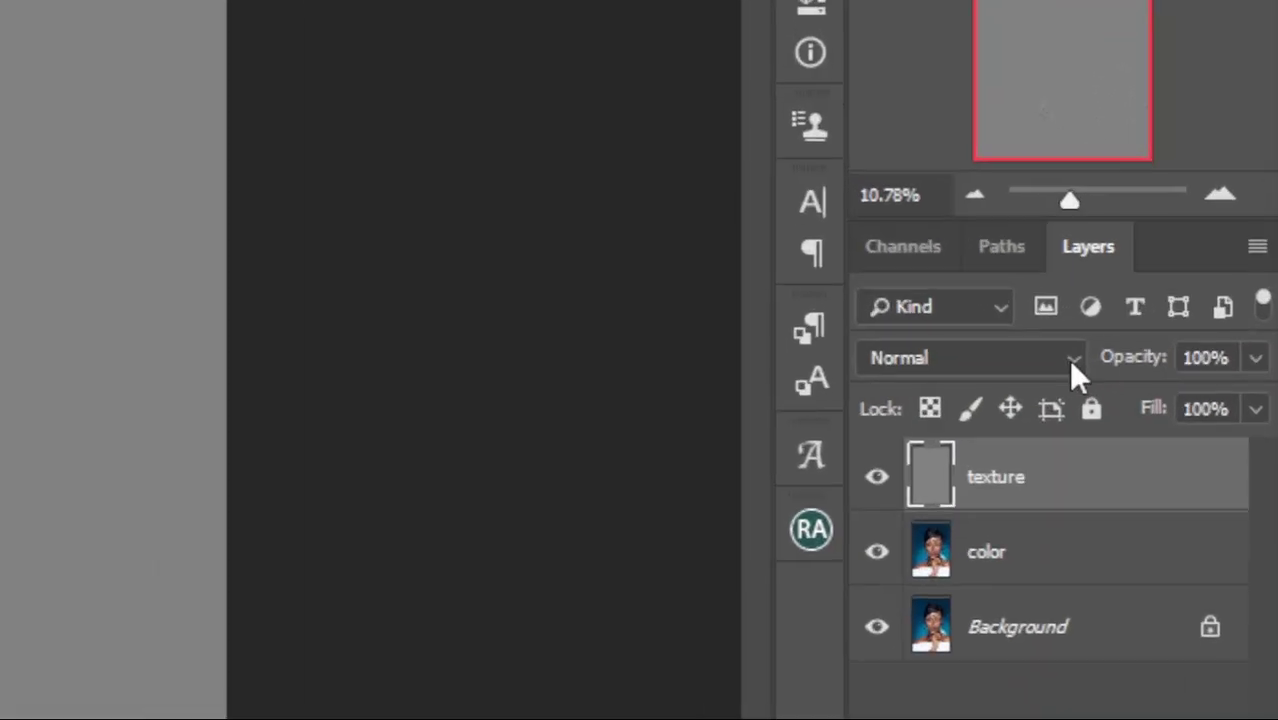
# - Set the texture layer's blend mode to Linear Light and group it with the color layer
pyautogui.click(1173, 340)
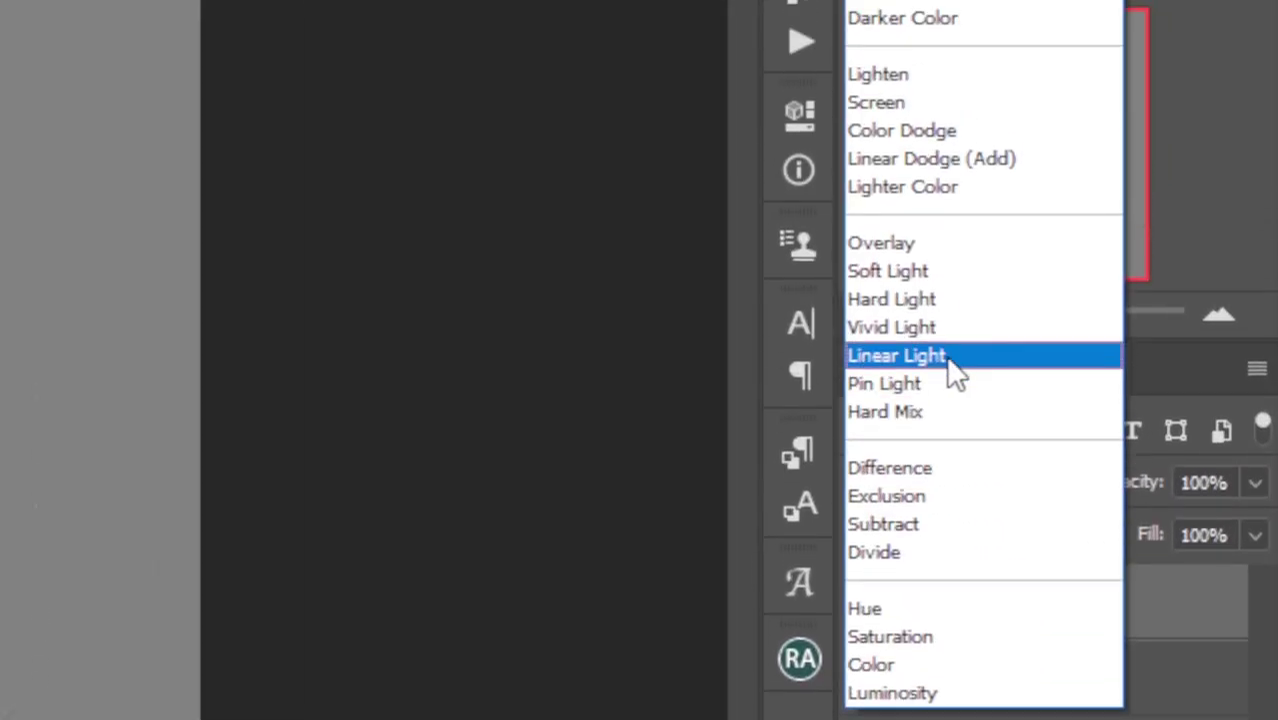
pyautogui.click(950, 233)
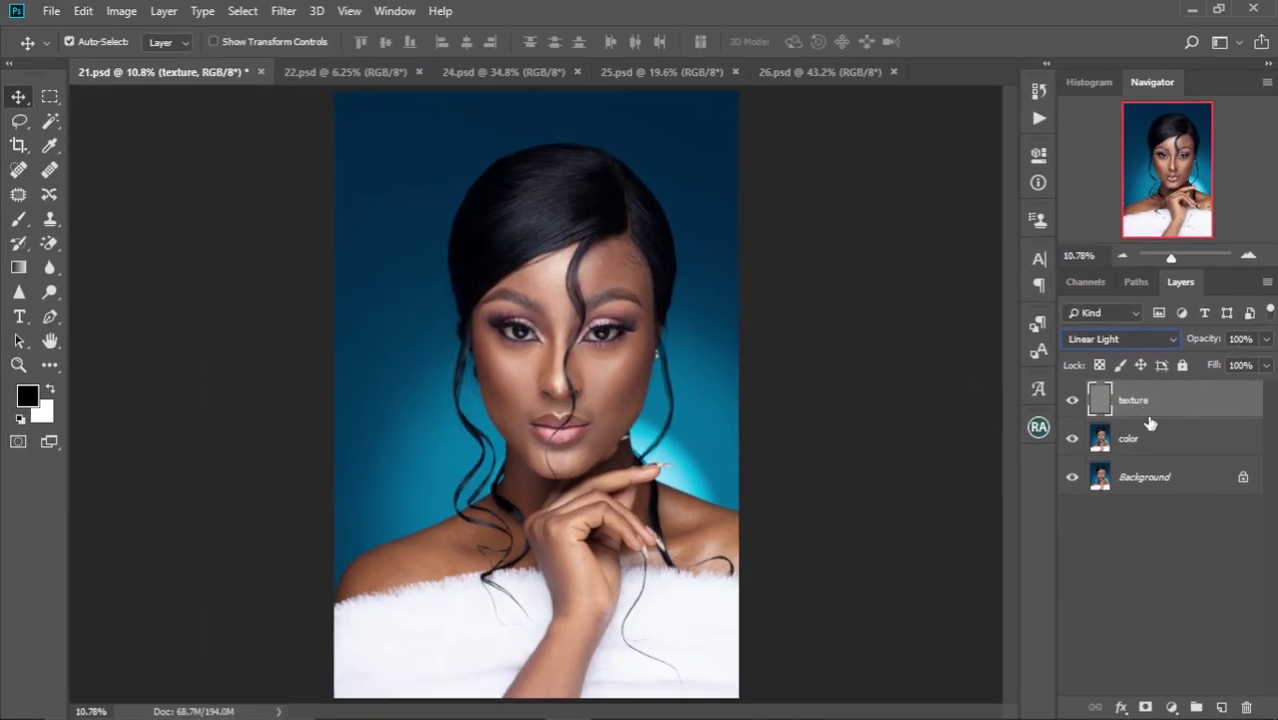
pyautogui.press('ctrl')
pyautogui.keyDown('ctrl'); pyautogui.click(1145, 440); pyautogui.keyUp('ctrl')
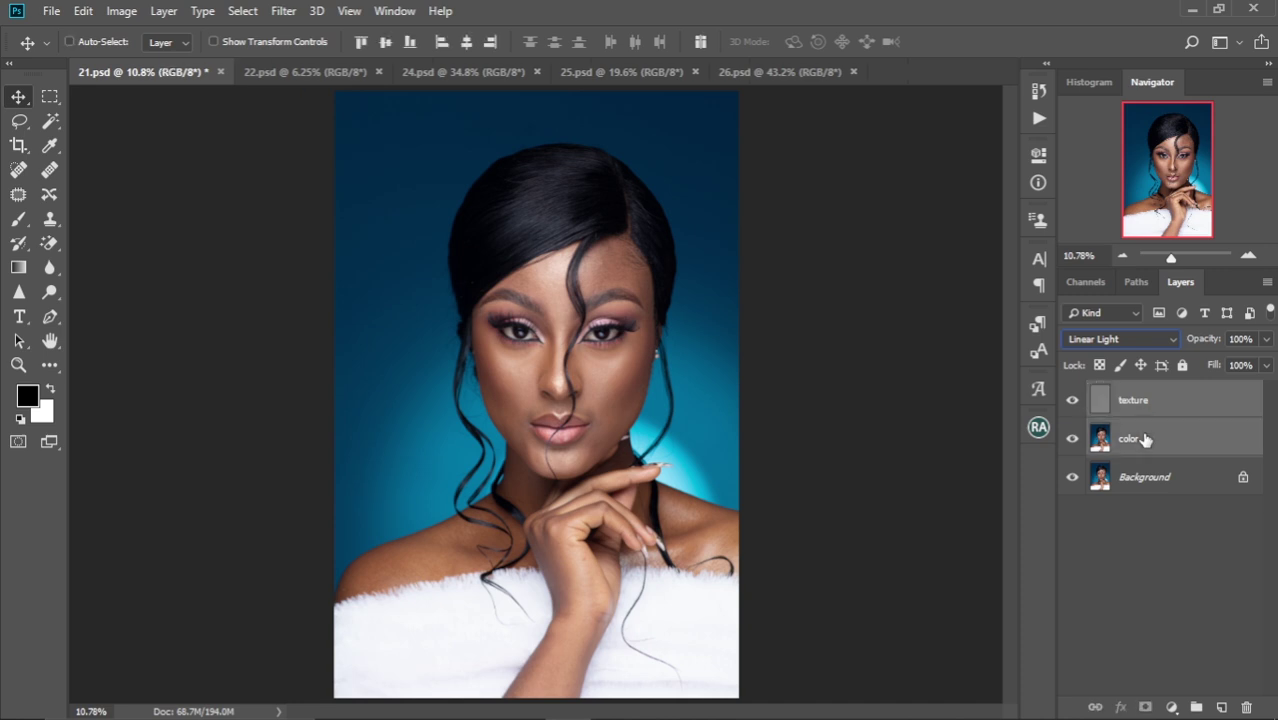
pyautogui.hotkey('ctrl', 'g')
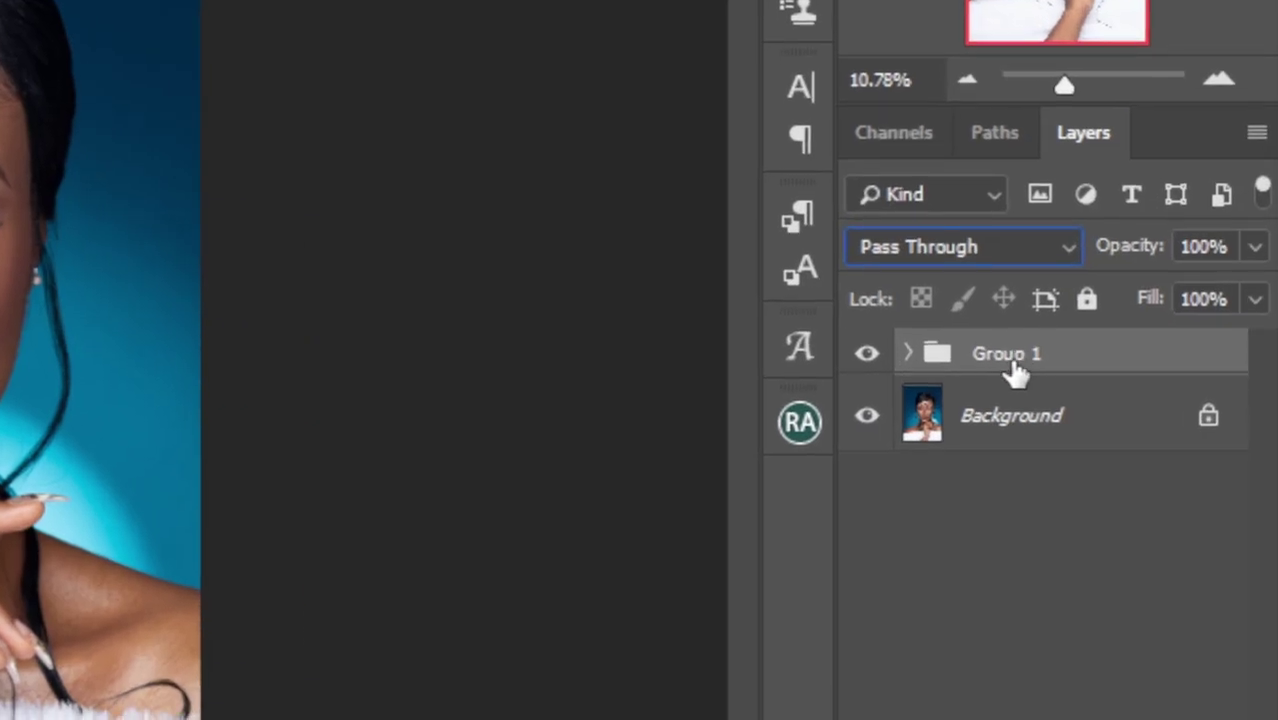
# - Rename the new layer group Fs
pyautogui.doubleClick(1006, 354)
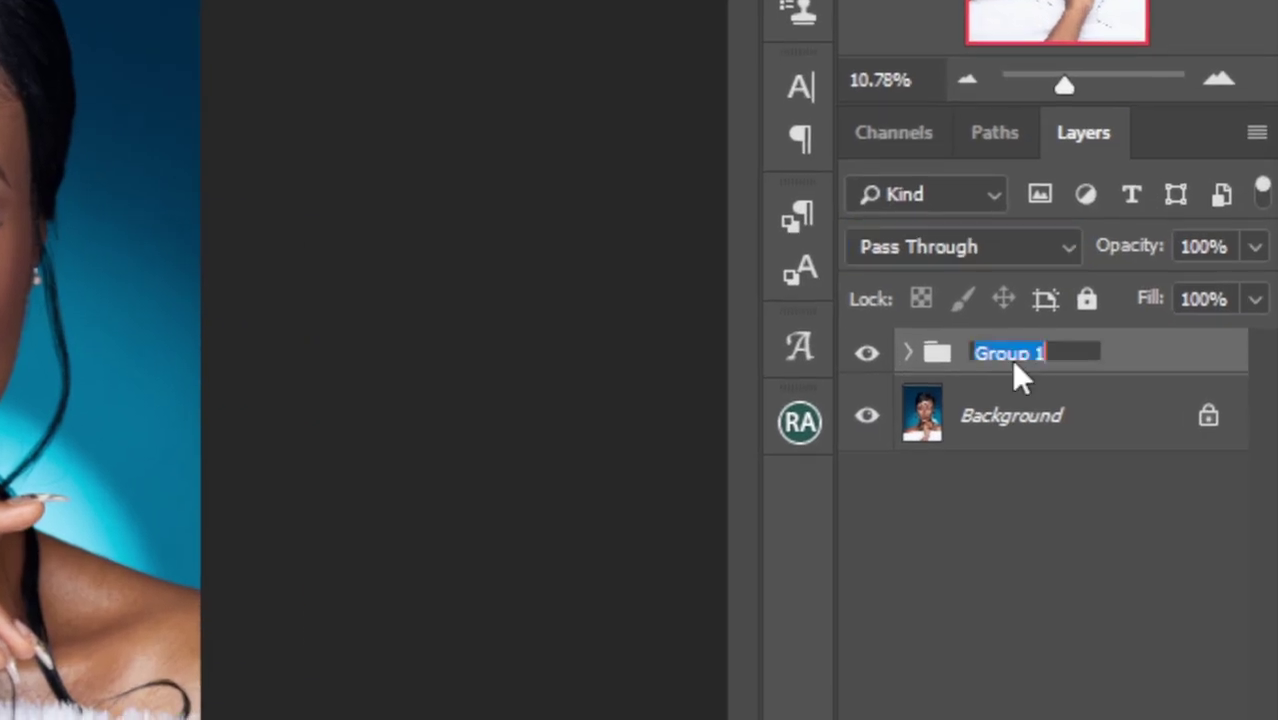
pyautogui.press('BackSpace')
pyautogui.write('Fs')
pyautogui.press('Return')
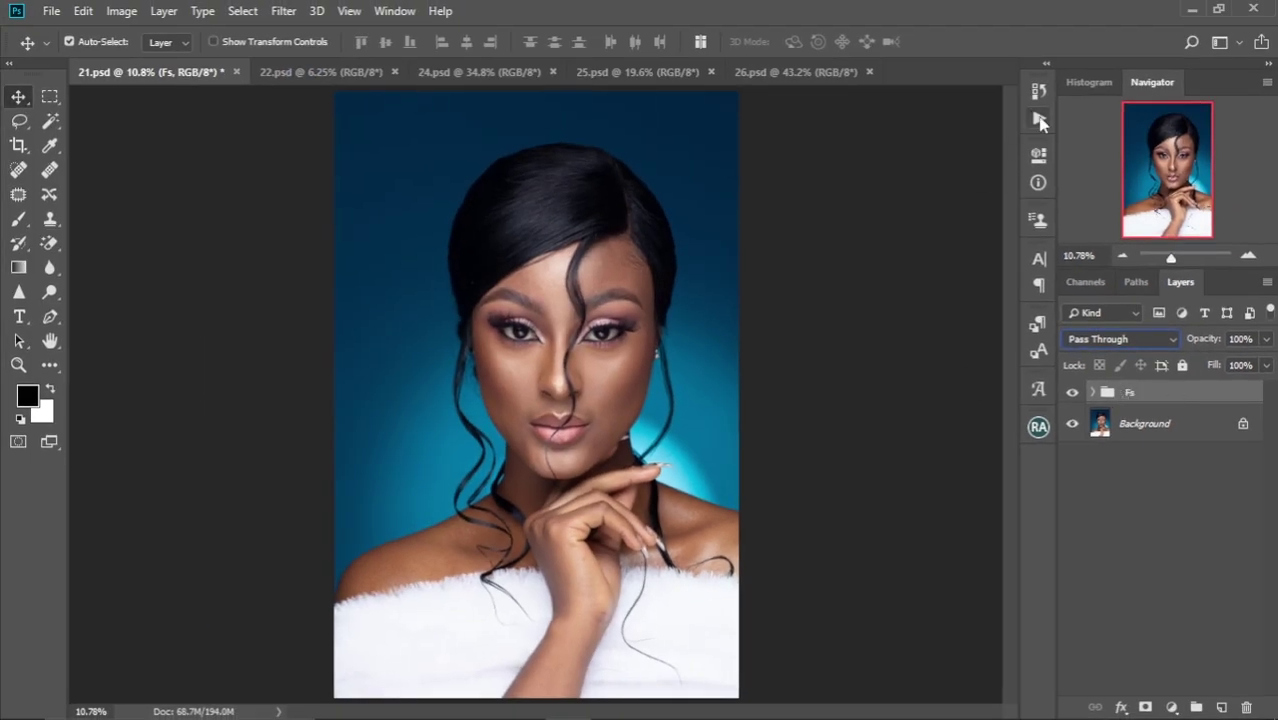
pyautogui.click(1038, 120)
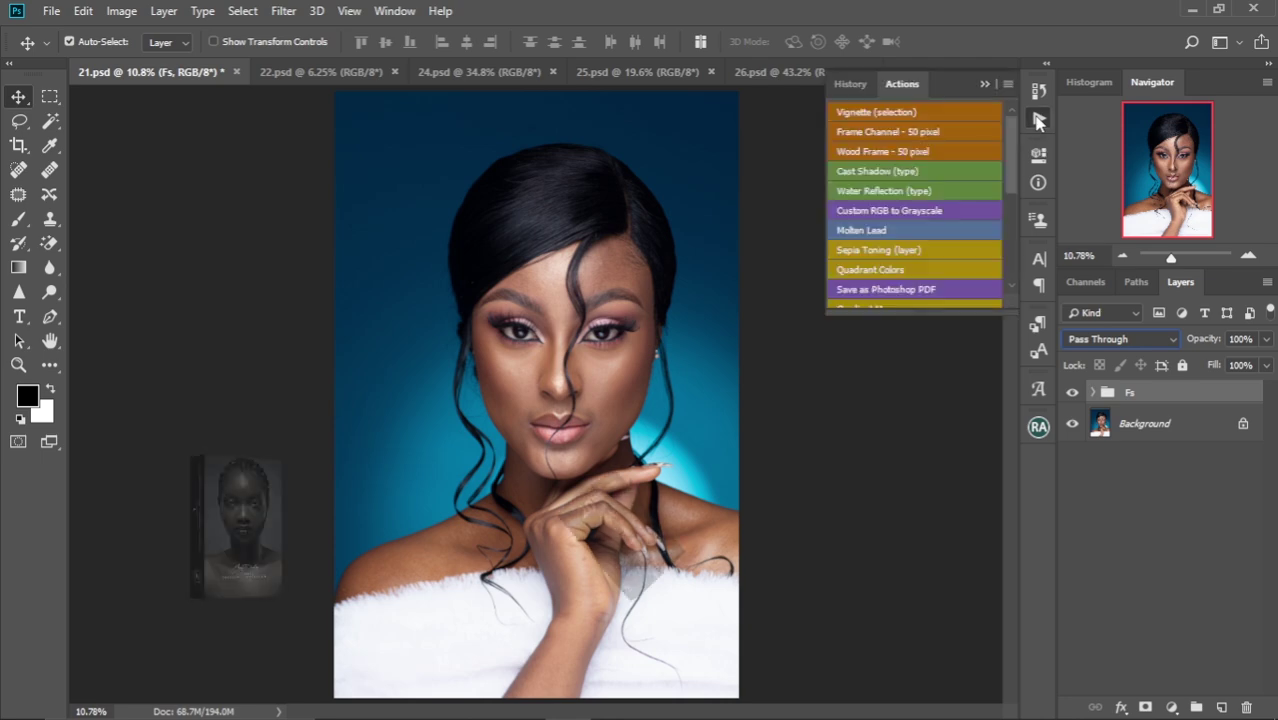
pyautogui.scroll(-5, 1000, 142)
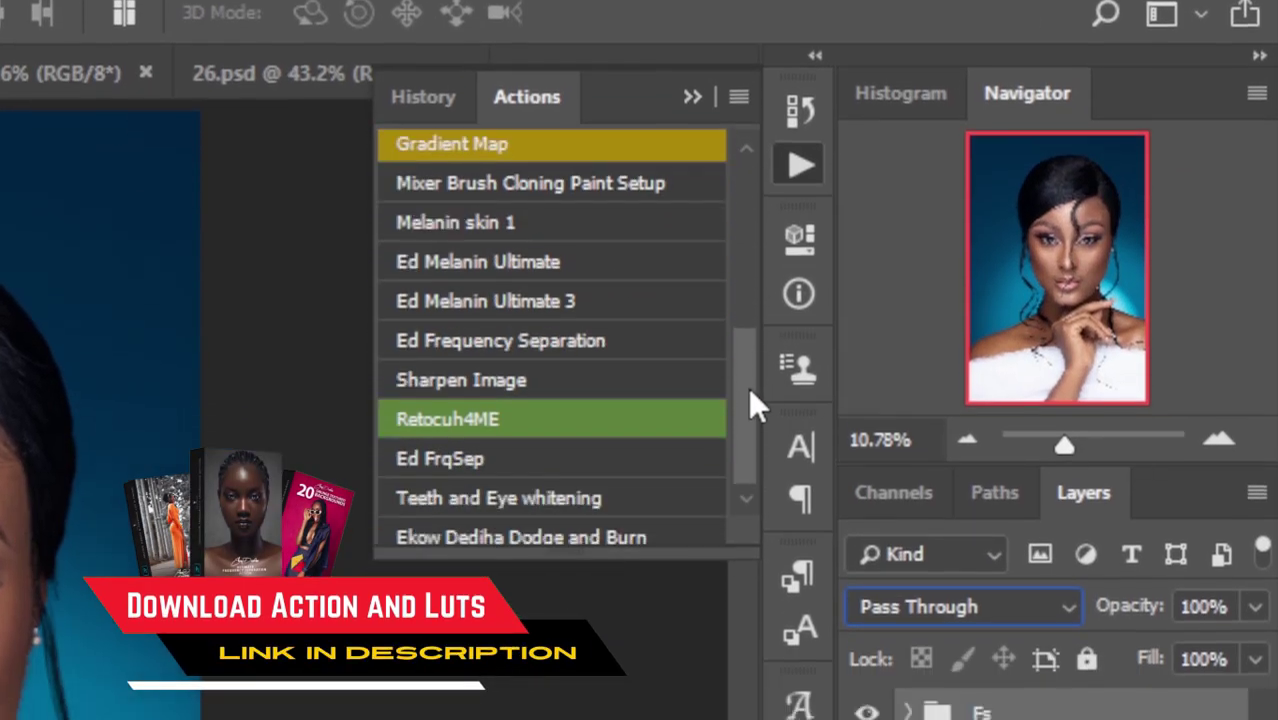
pyautogui.scroll(-1, 748, 387)
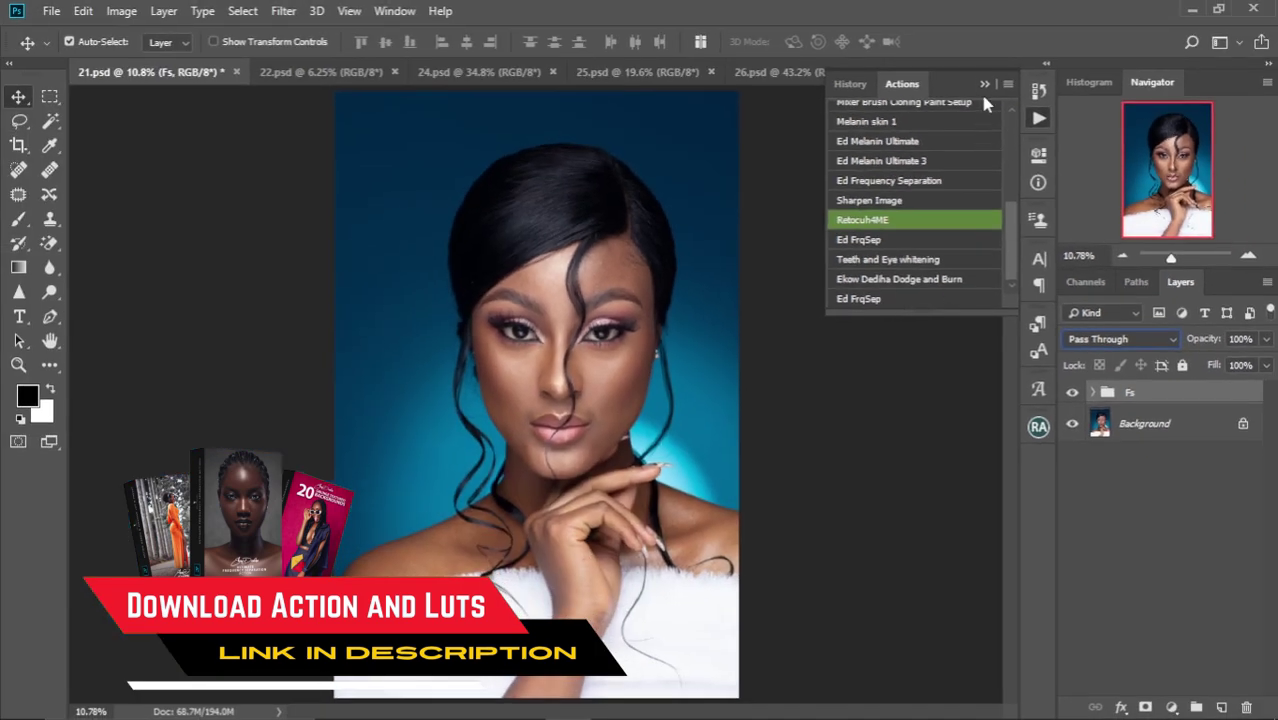
pyautogui.click(984, 86)
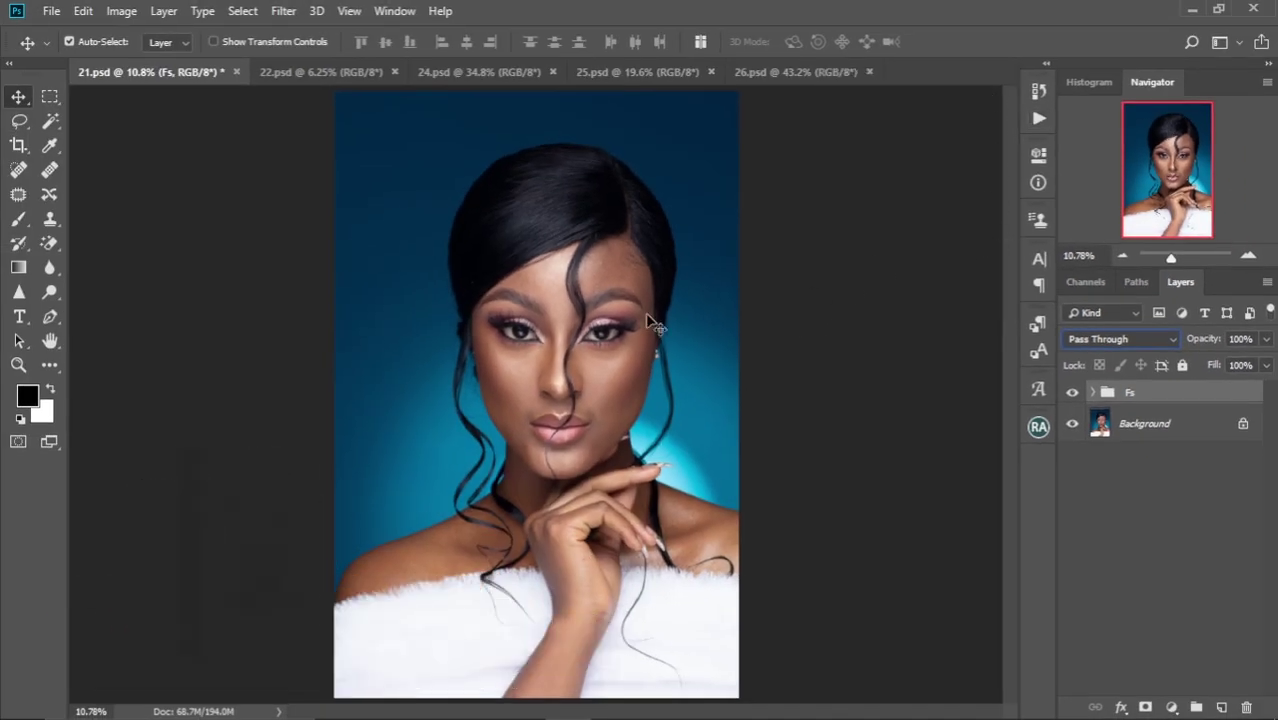
# - Expand the Fs group and select the color layer for retouching the face
pyautogui.click(1094, 394)
pyautogui.click(1150, 466)
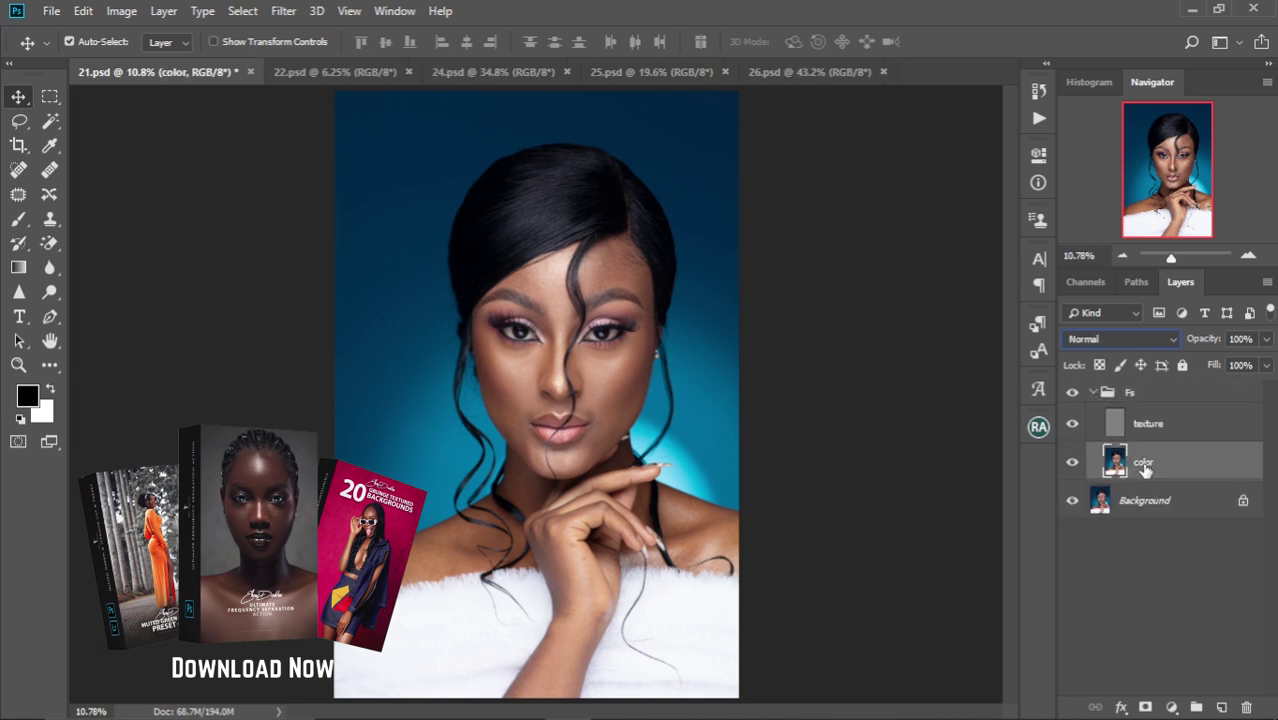
pyautogui.click(553, 370)
pyautogui.scroll(5, 553, 370)
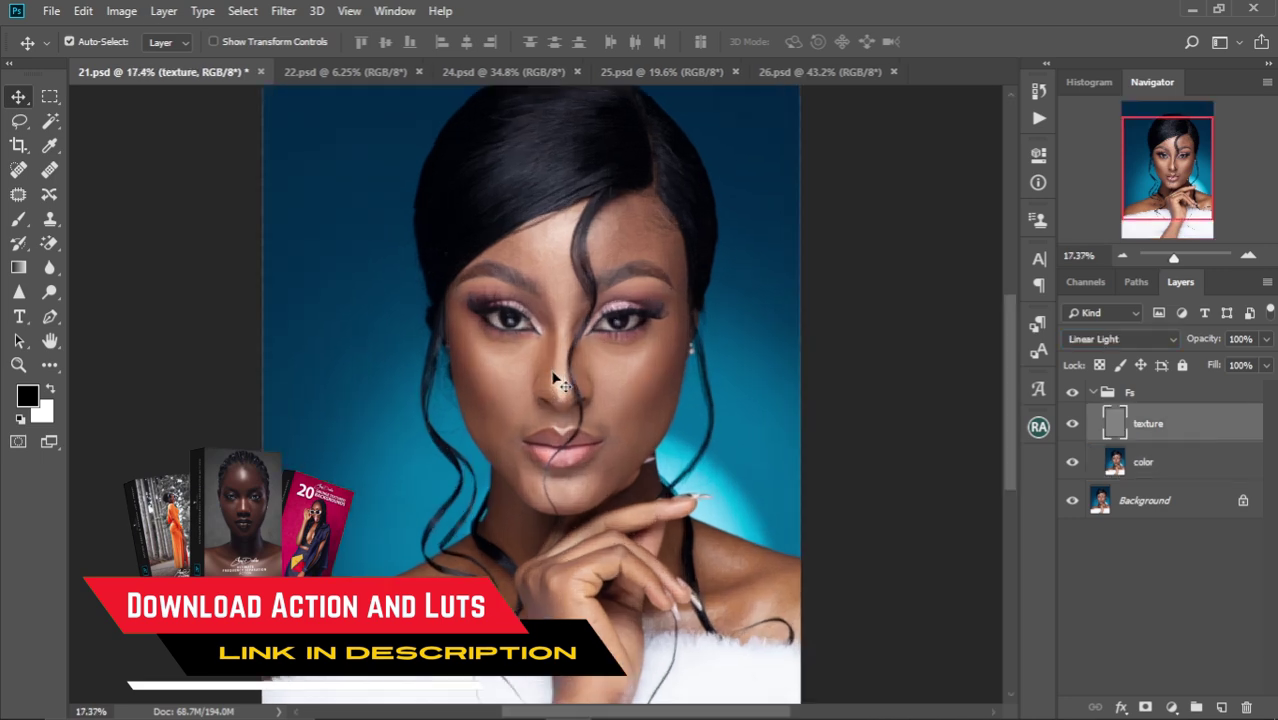
pyautogui.click(1165, 470)
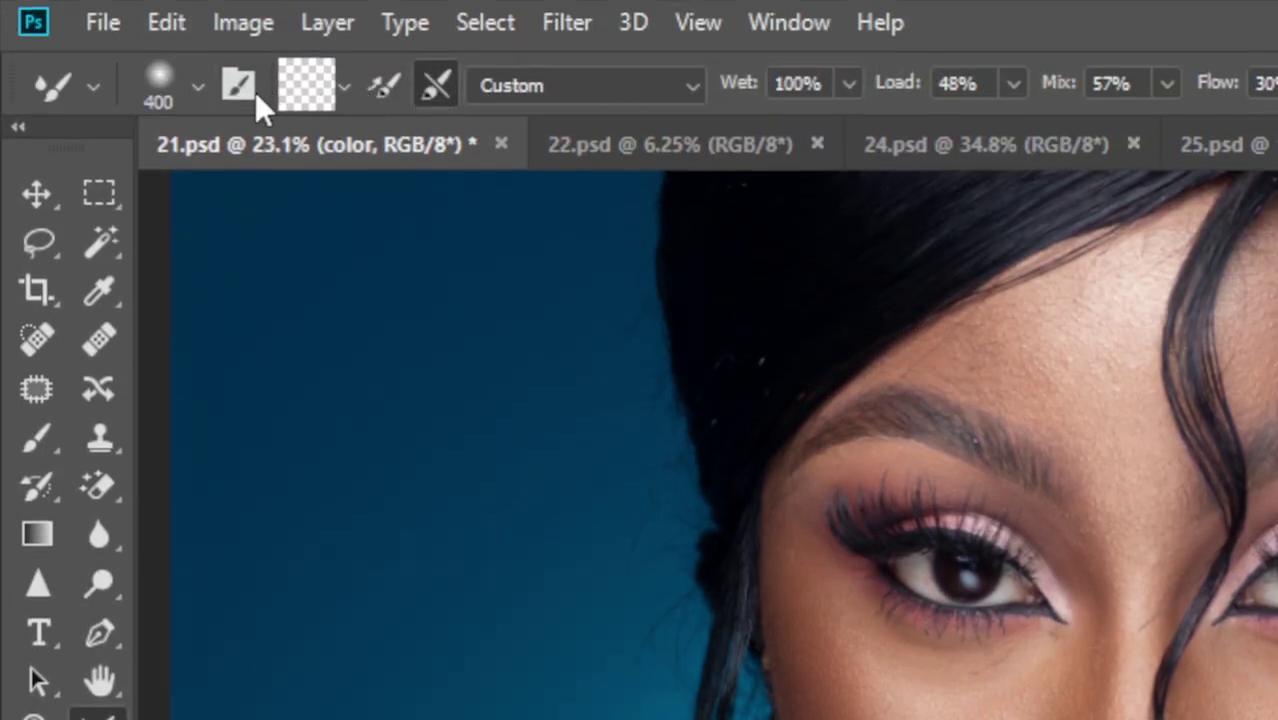
# - Clean the 400 px Mixer Brush with 0% hardness and keep its blending preset on Custom
pyautogui.click(195, 85)
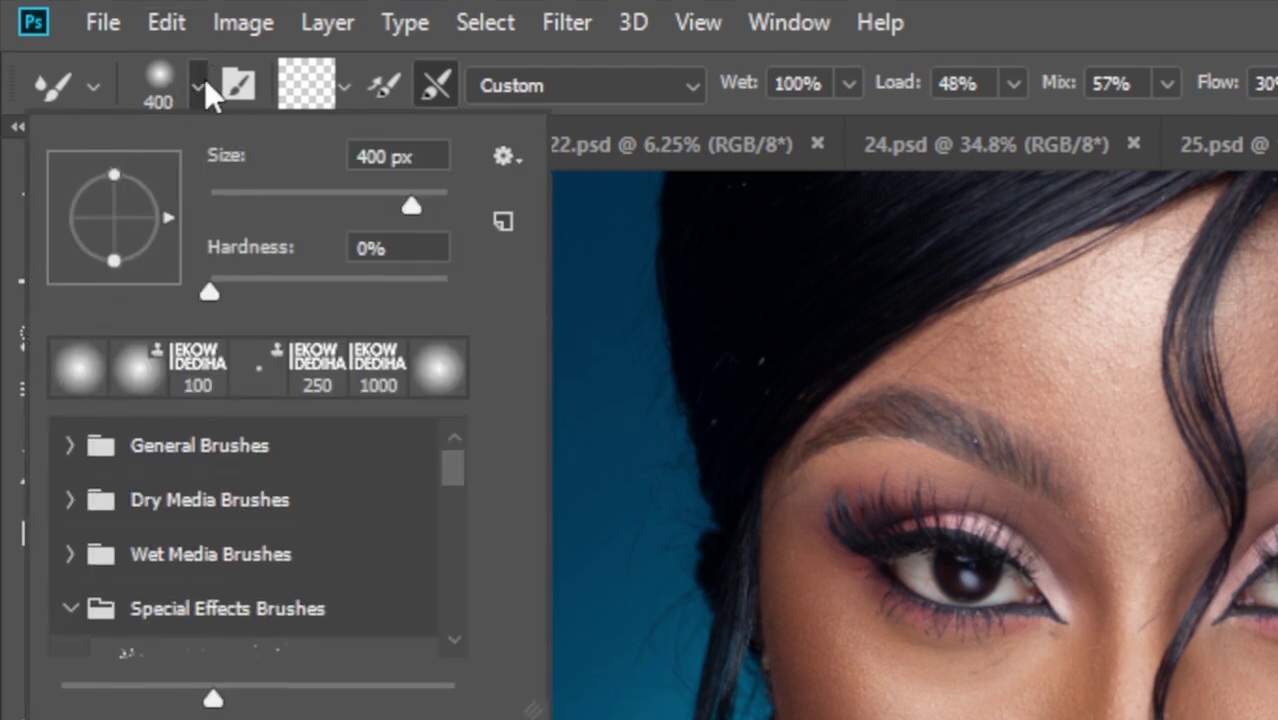
pyautogui.click(200, 86)
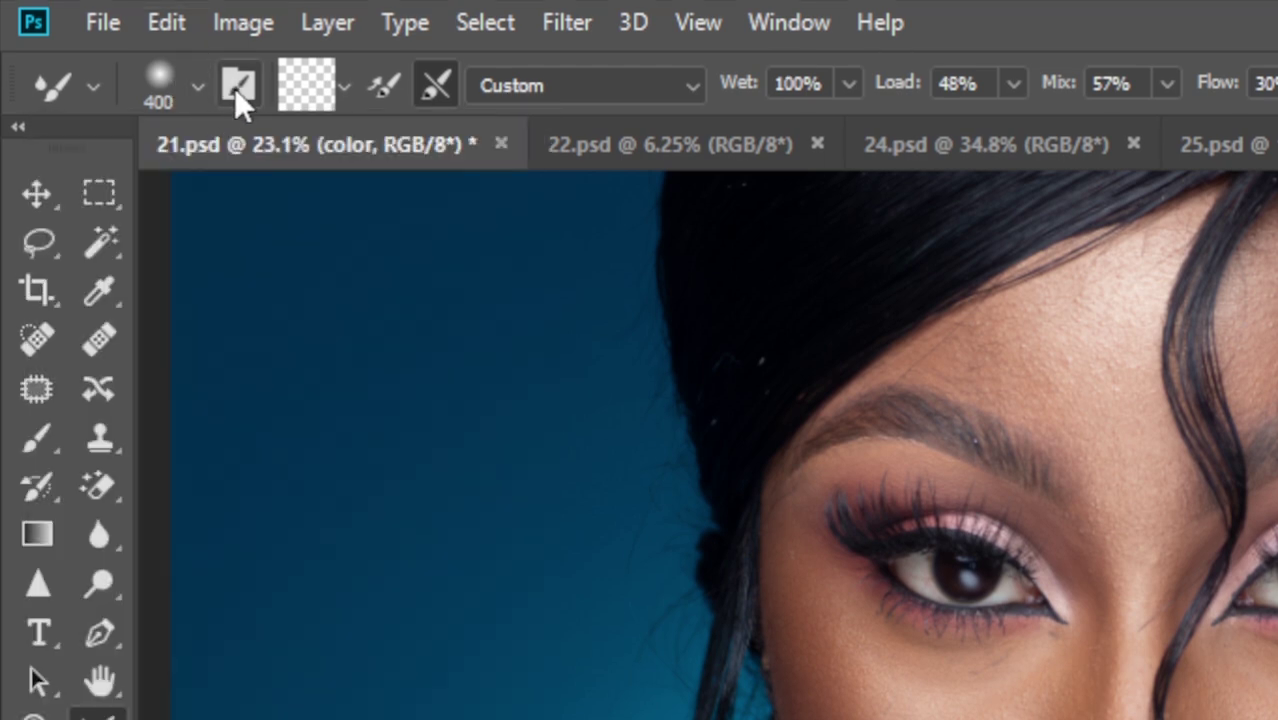
pyautogui.click(345, 86)
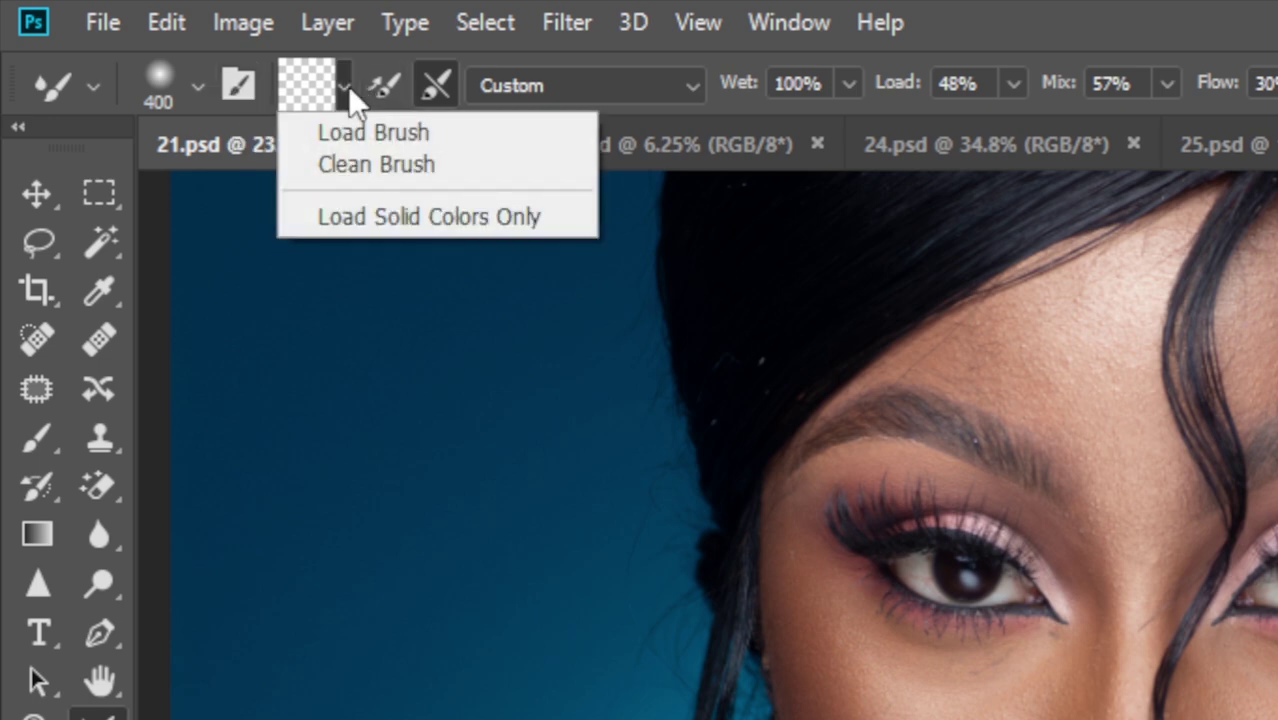
pyautogui.click(353, 162)
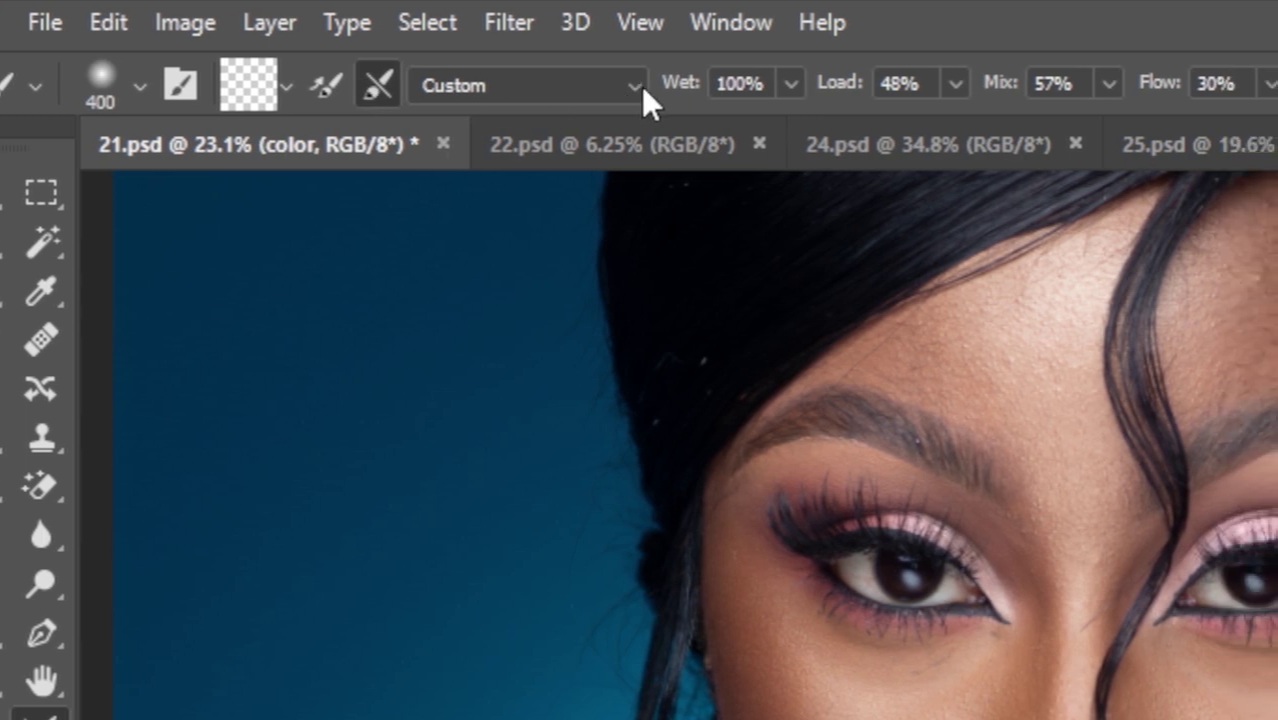
pyautogui.click(692, 87)
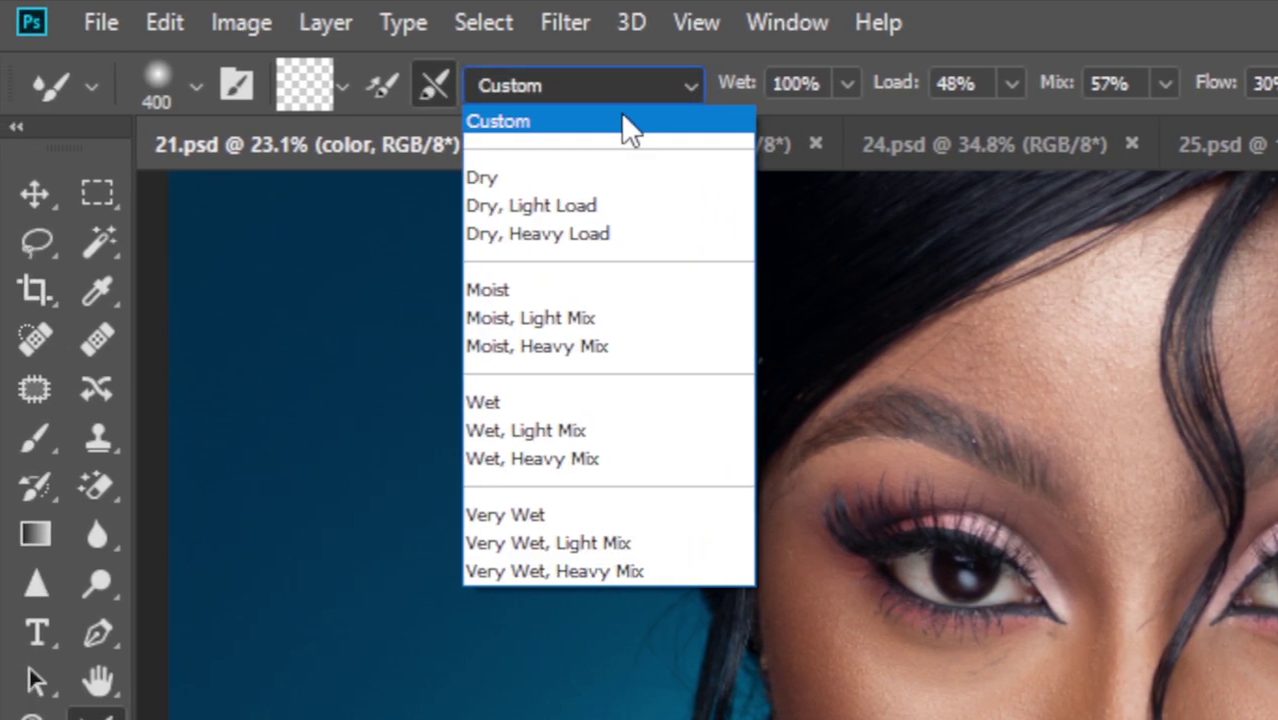
pyautogui.click(576, 116)
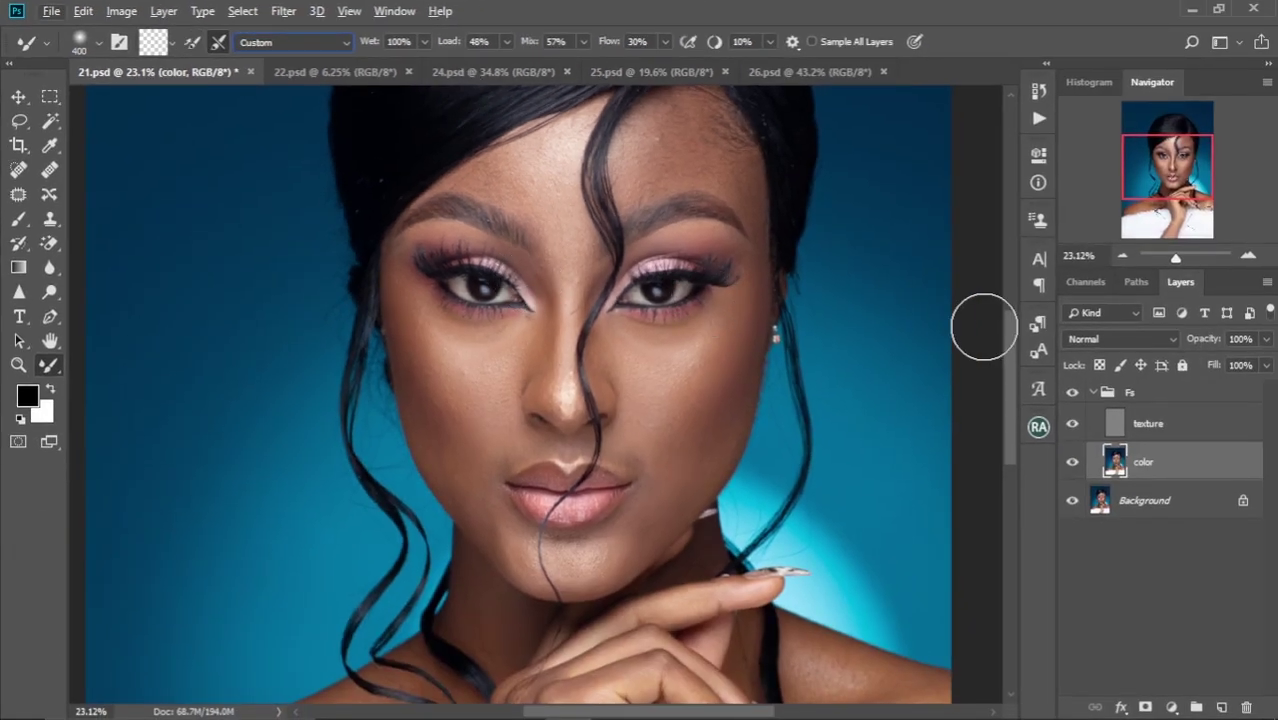
# - Reduce the Mixer Brush to 250 px and blend the skin of the cheek below the left-hand eye on the color layer
pyautogui.moveTo(1012, 323); pyautogui.dragTo(1012, 322)
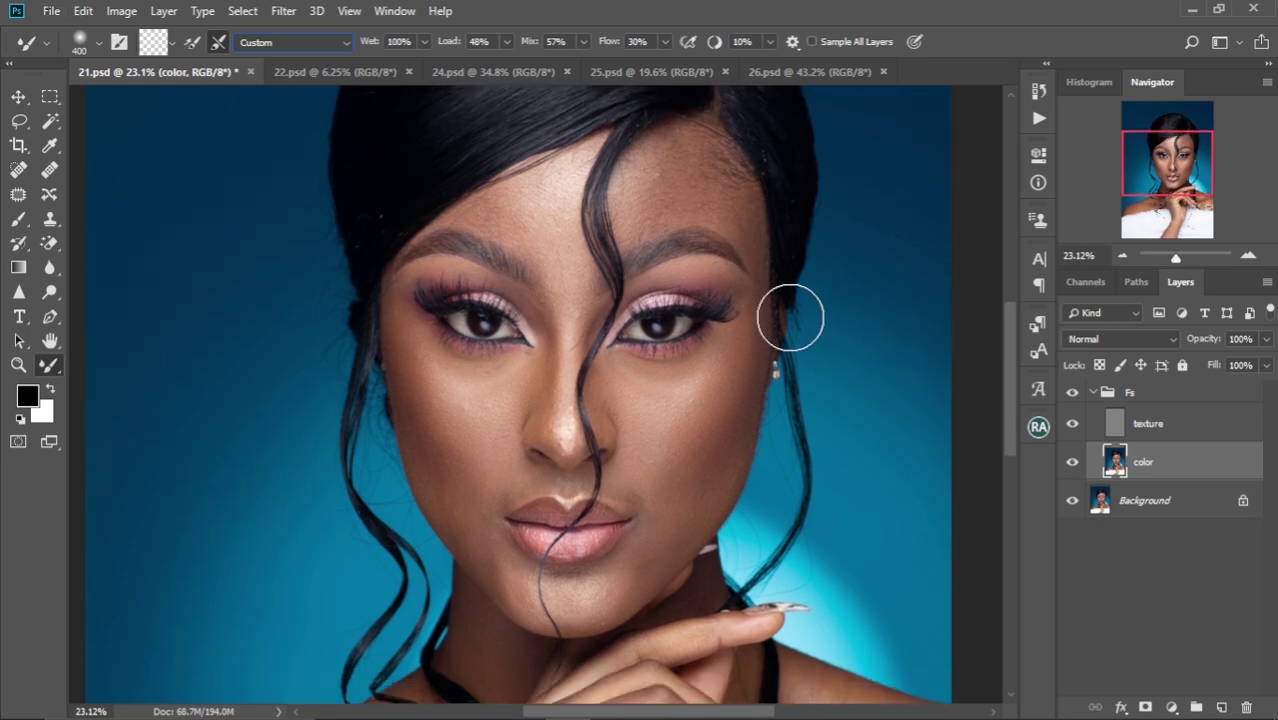
pyautogui.press('[')
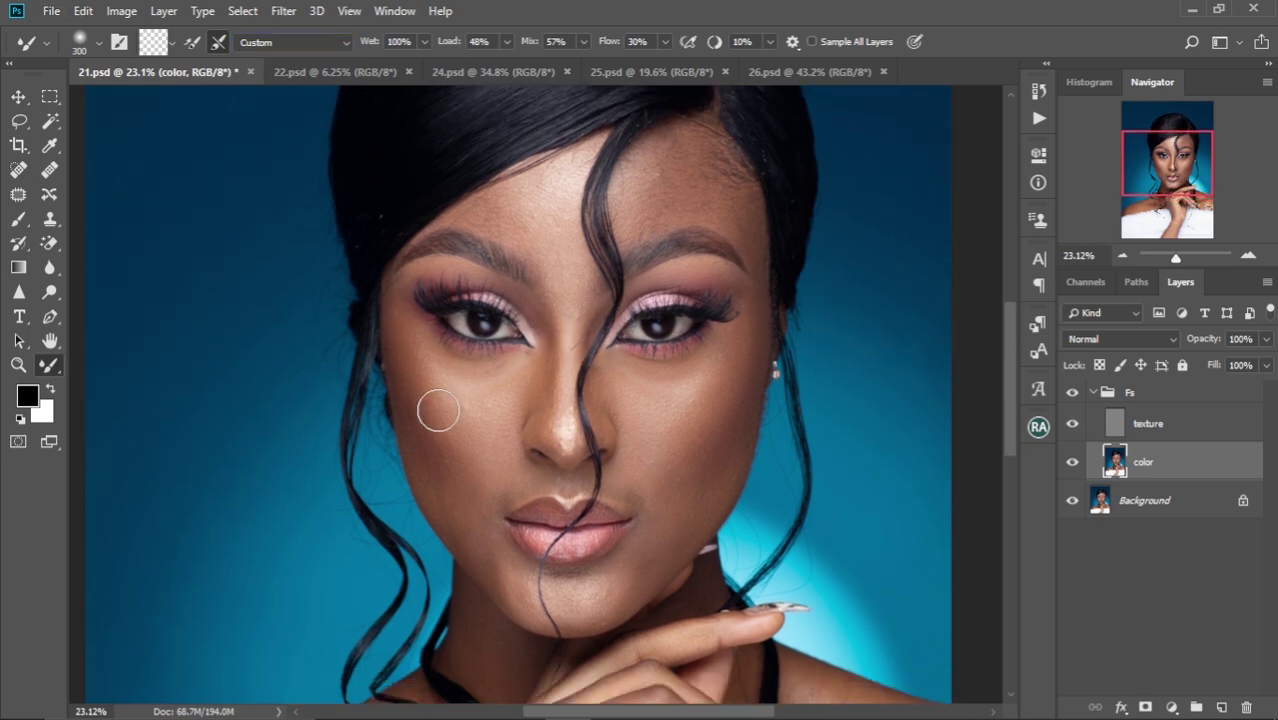
pyautogui.press('[')
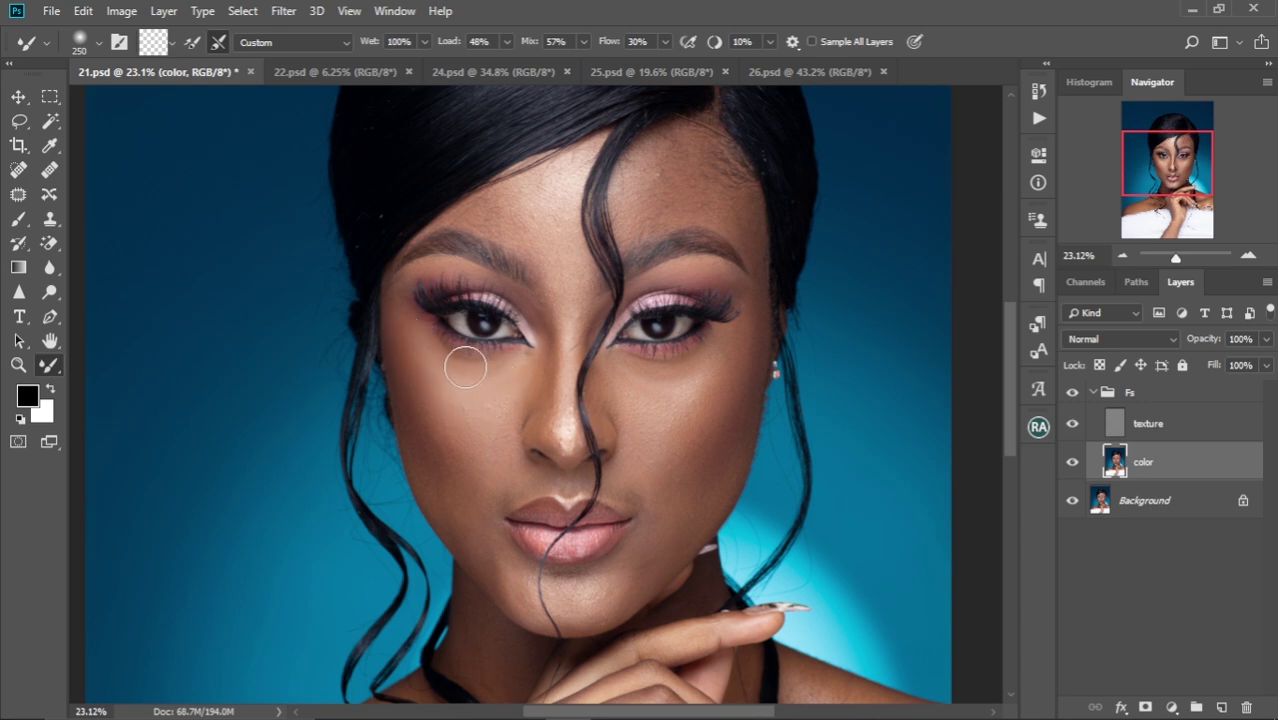
pyautogui.press('[')
pyautogui.press('[')
pyautogui.press(']')
pyautogui.press(']')
# - Set the Mixer Brush's wetness to 55% and smooth the skin around the left-hand eye with the brush reduced to 150 px
pyautogui.click(424, 42)
pyautogui.moveTo(428, 64); pyautogui.dragTo(388, 68)
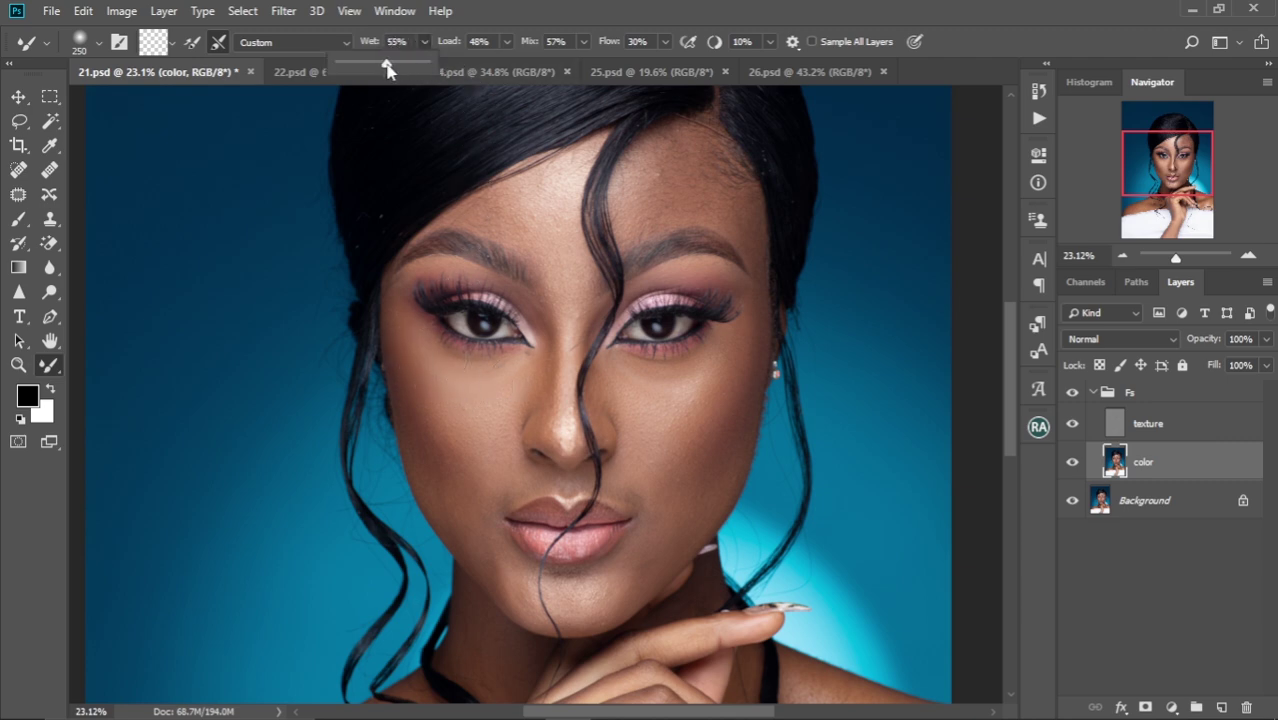
pyautogui.press(']')
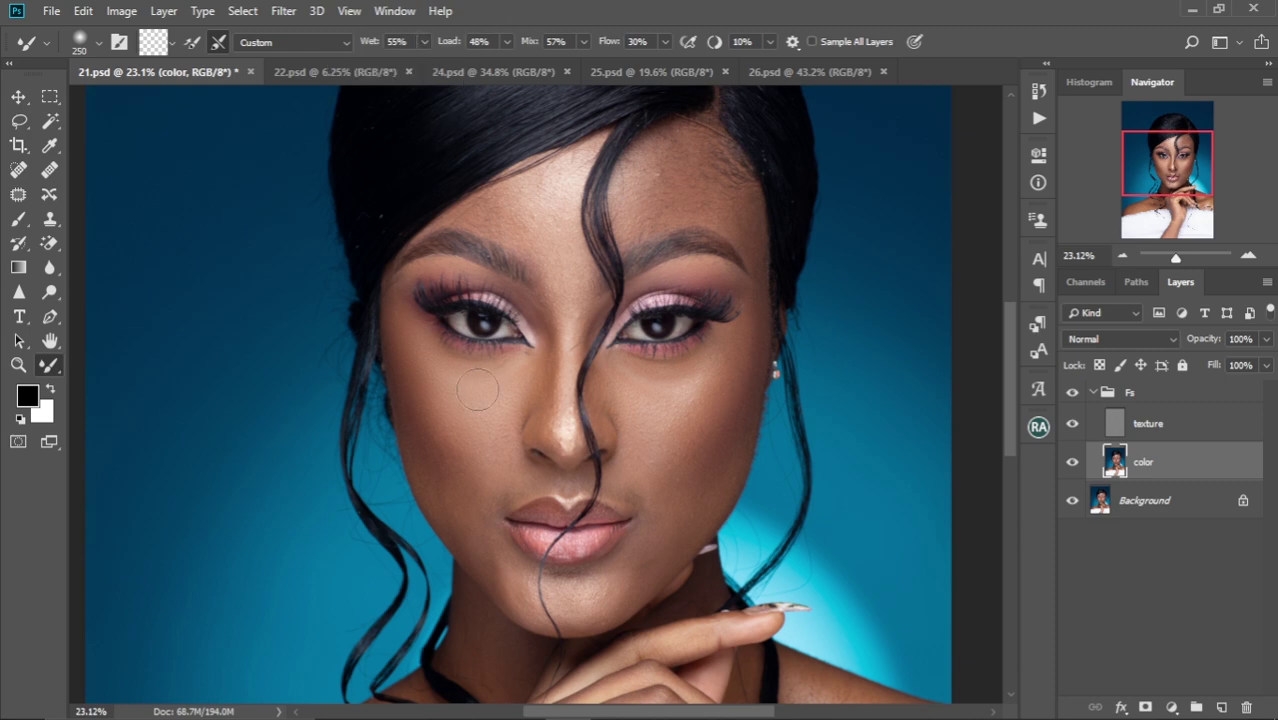
pyautogui.press('[')
pyautogui.press('[')
pyautogui.press('[')
pyautogui.press('[')
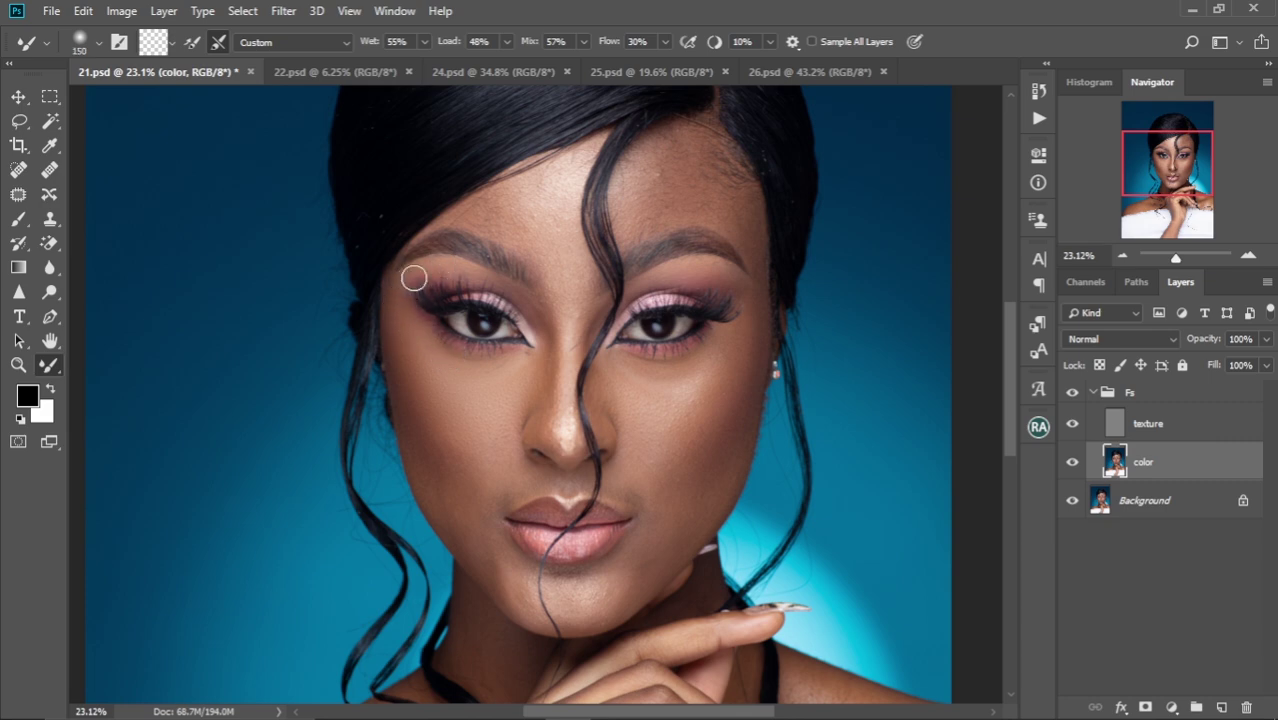
# - Blend the skin between the inner eye corner and the side of the nose, adjusting the Mixer Brush size to the area
pyautogui.press(']')
pyautogui.press(']')
pyautogui.press(']')
pyautogui.press('[')
pyautogui.press('[')
pyautogui.moveTo(530, 340); pyautogui.dragTo(538, 388)
pyautogui.press('[')
pyautogui.press('[')
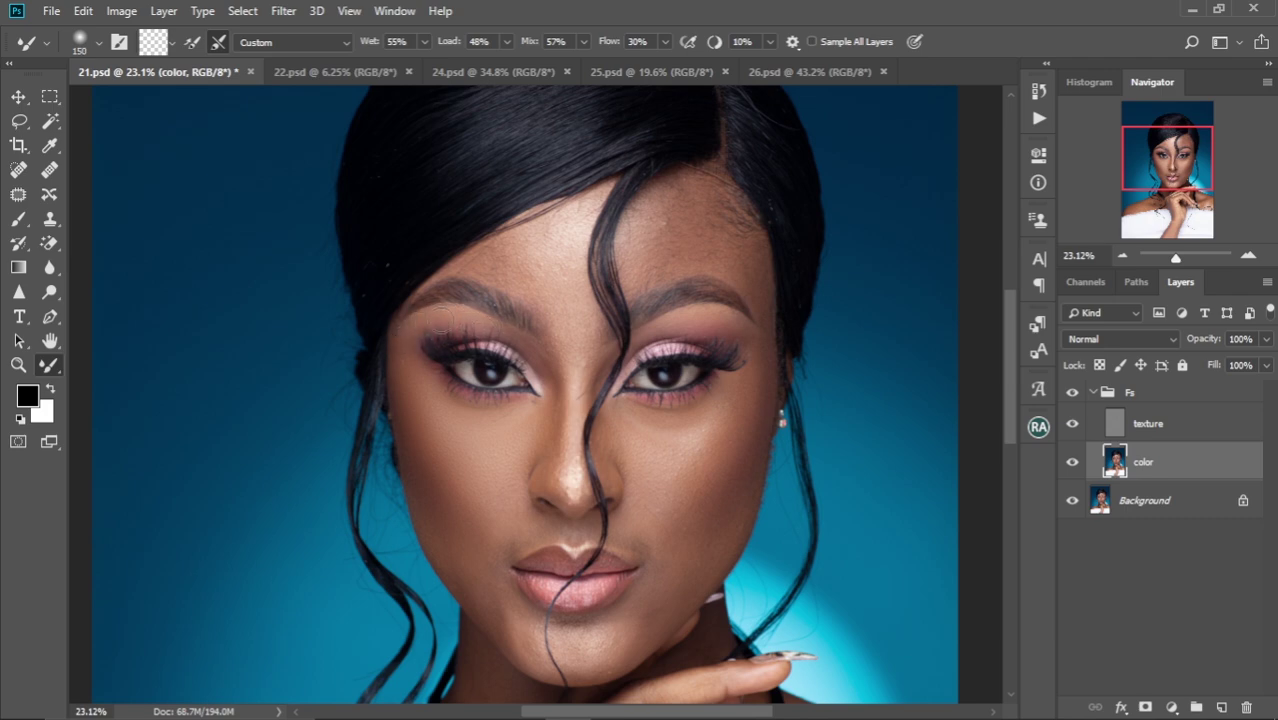
# - Blend the forehead skin on both sides of the hair strand on the color layer with the Mixer Brush at about 250 to 300 px
pyautogui.press('[')
pyautogui.press('[')
pyautogui.press(']')
pyautogui.press(']')
pyautogui.press(']')
pyautogui.press(']')
pyautogui.press(']')
pyautogui.press(']')
pyautogui.press('[')
pyautogui.press('[')
pyautogui.press('[')
pyautogui.press('[')
pyautogui.press(']')
pyautogui.press('[')
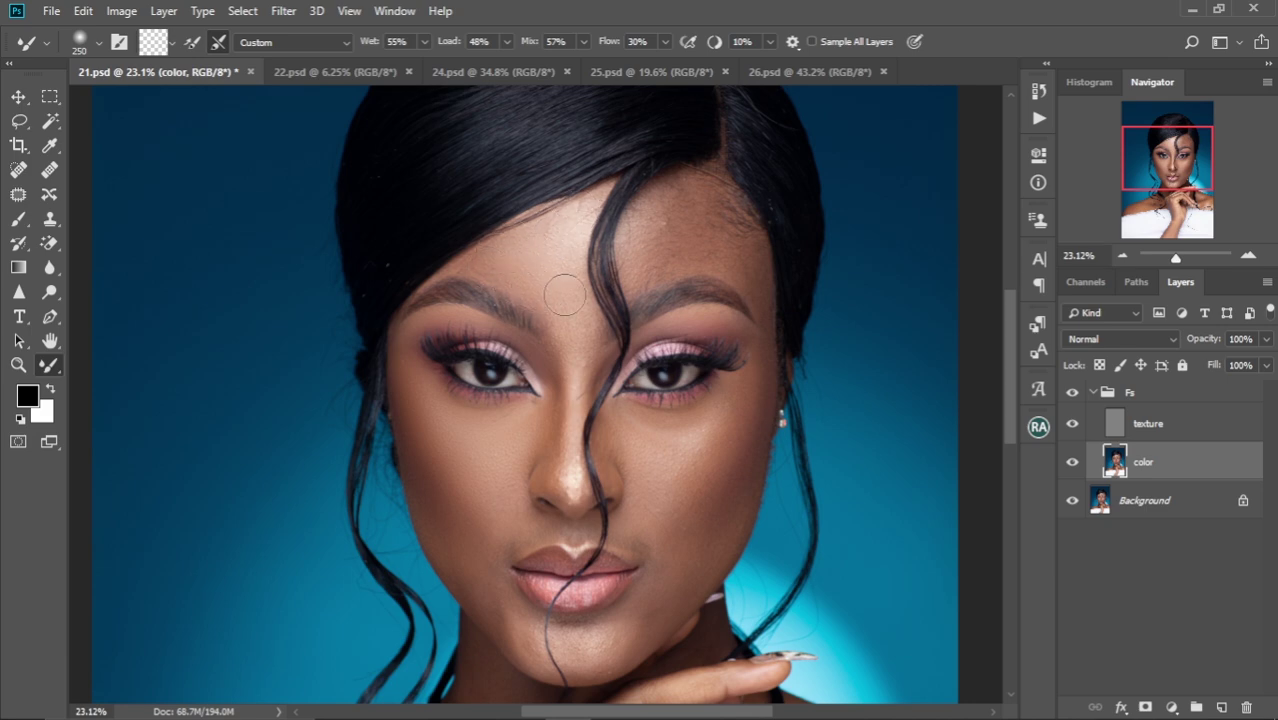
pyautogui.press(']')
pyautogui.press('[')
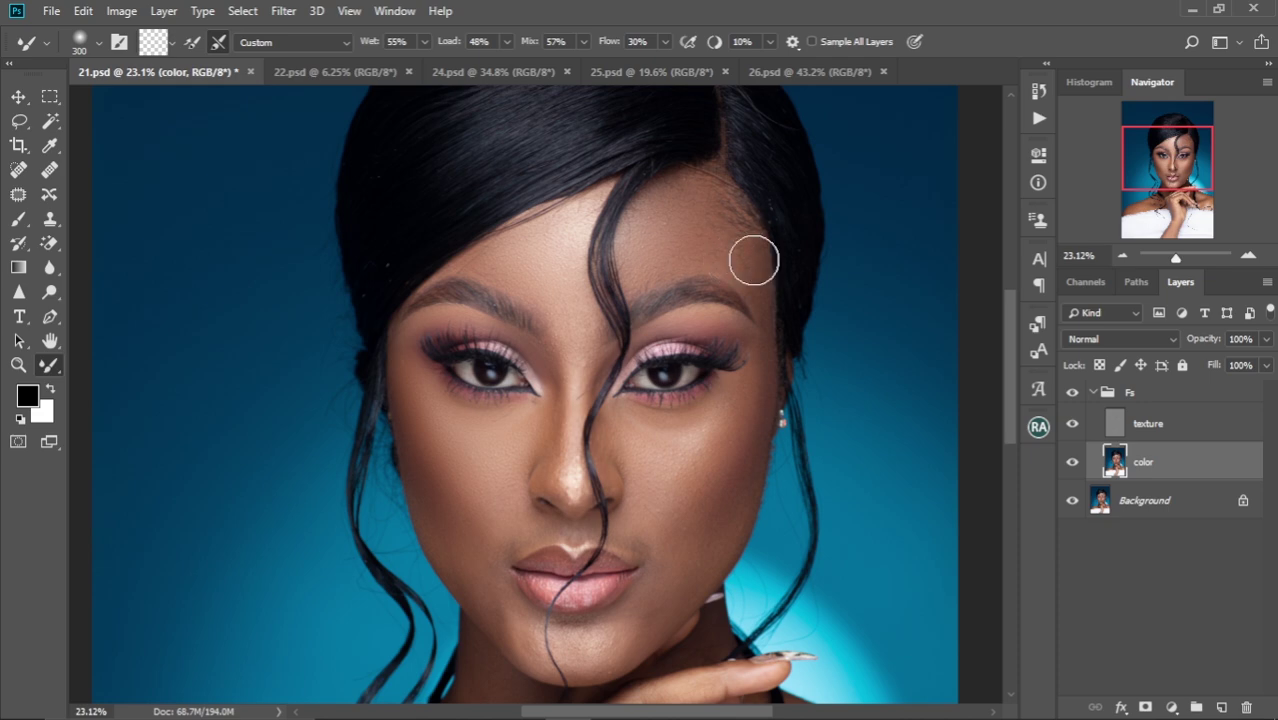
# - Reduce the Mixer Brush to 125 px and blend the skin on the side of the nose on the color layer
pyautogui.press('[')
pyautogui.moveTo(572, 418); pyautogui.dragTo(584, 323)
pyautogui.press('[')
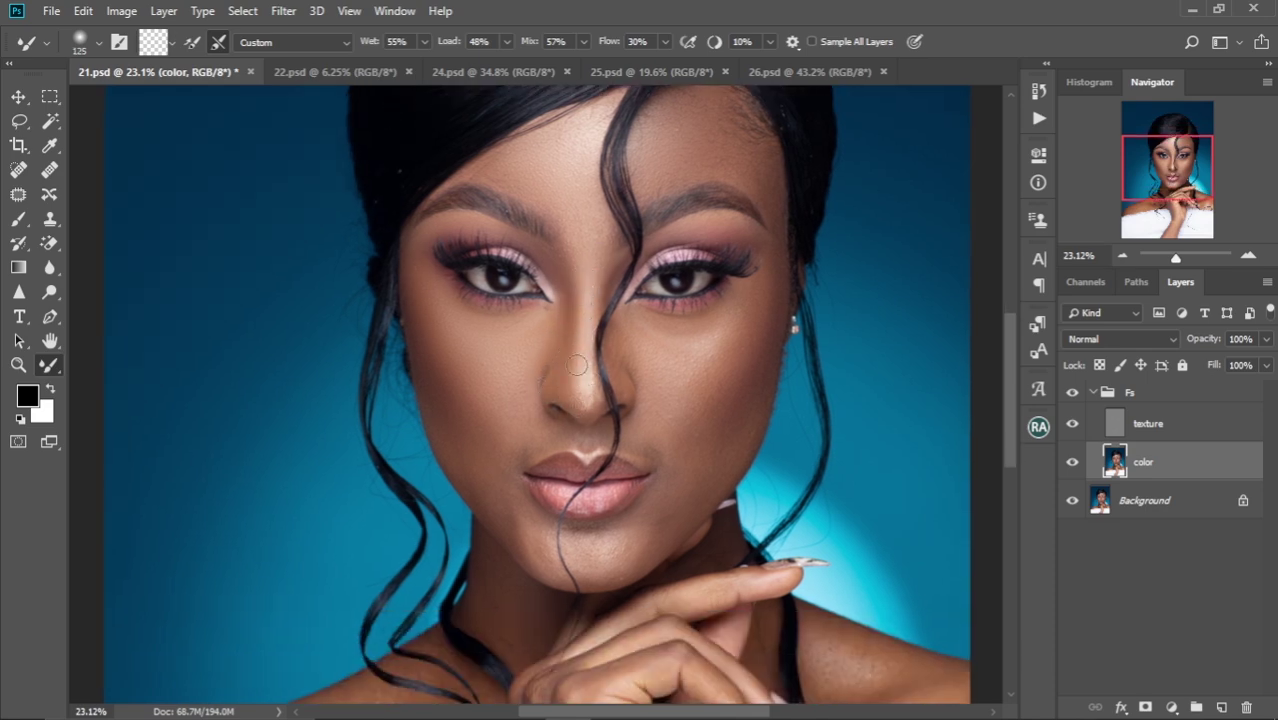
# - Enlarge the Mixer Brush to 250 px and smooth the cheek below the right-hand eye on the color layer
pyautogui.press(']')
pyautogui.press(']')
pyautogui.press(']')
pyautogui.press(']')
pyautogui.press(']')
pyautogui.press(']')
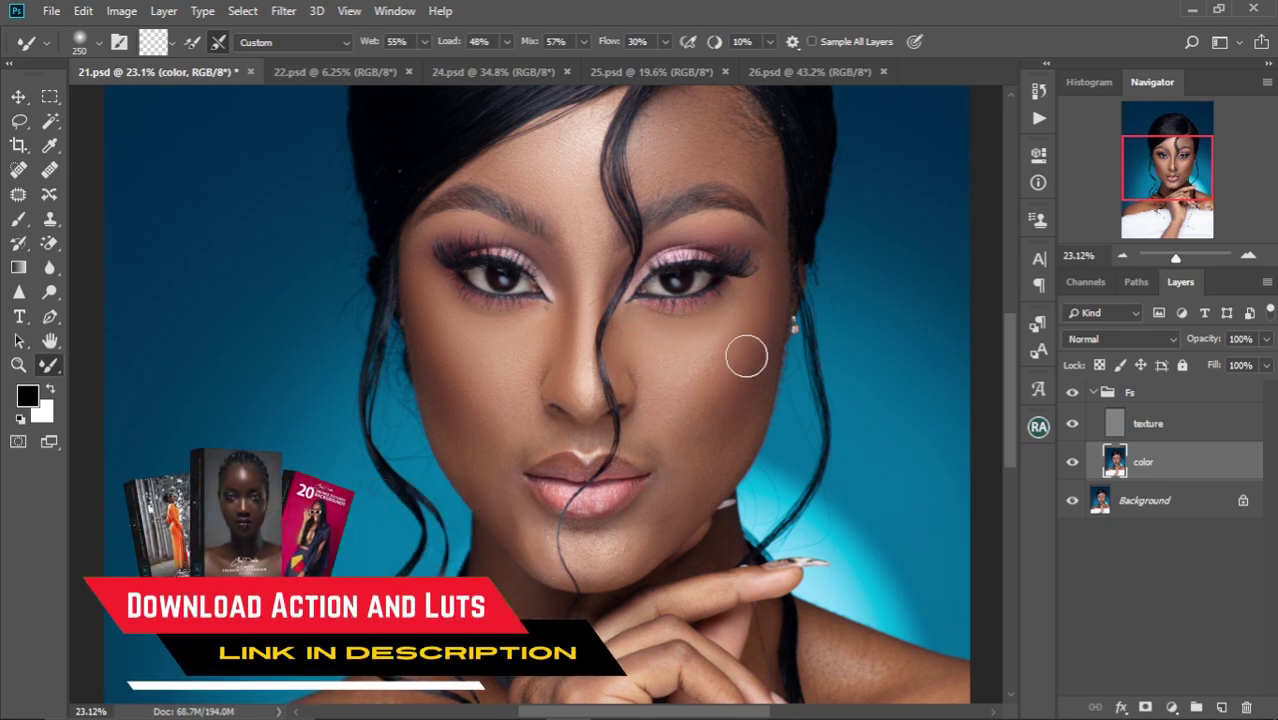
# - Blend the skin between the right-hand nostril and the cheek with the Mixer Brush reduced to 150 px
pyautogui.press('[')
pyautogui.press('[')
pyautogui.press('[')
pyautogui.press('[')
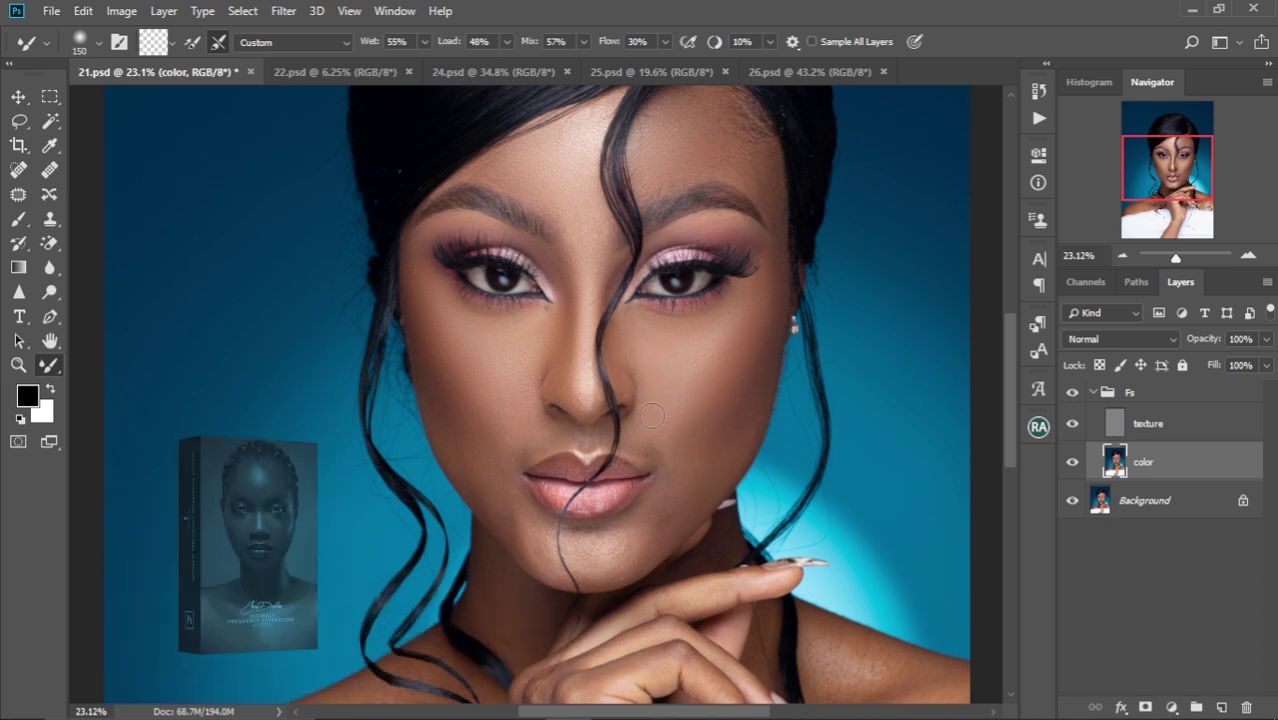
# - Smooth the left-hand lower cheek beside the mouth corner with the Mixer Brush at 175 to 250 px
pyautogui.press(']')
pyautogui.press(']')
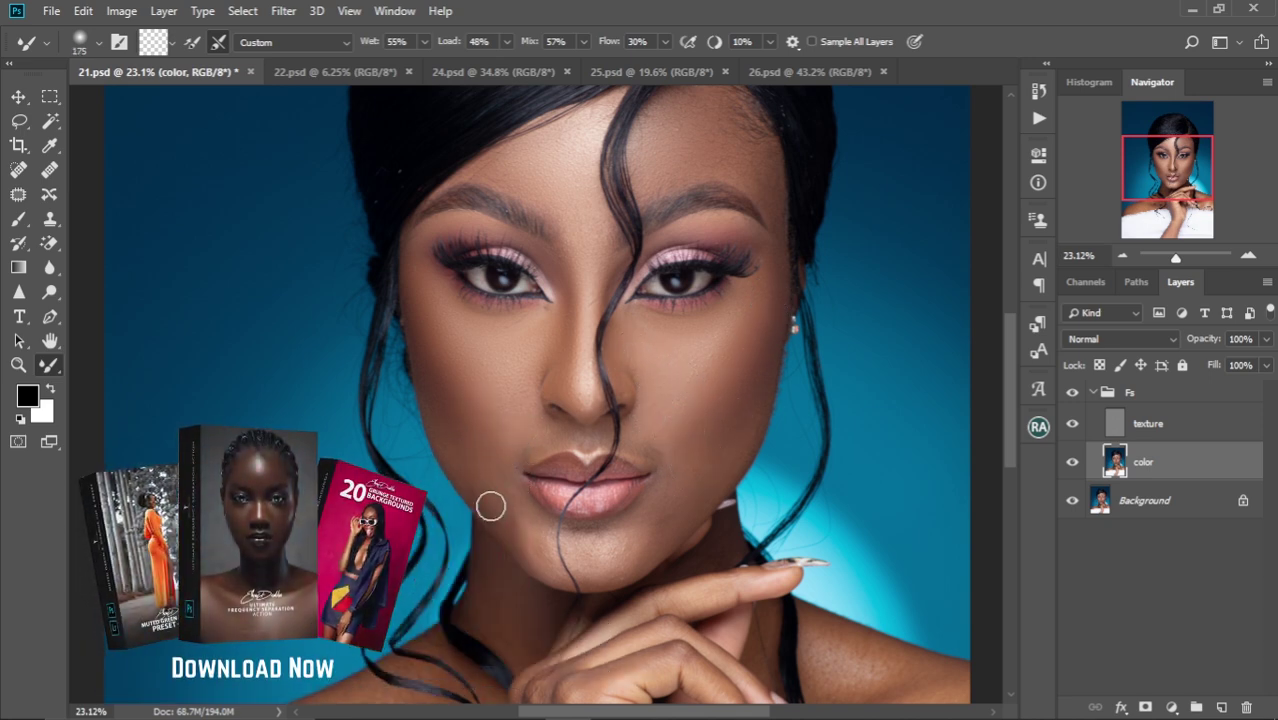
pyautogui.press('[')
pyautogui.press('[')
pyautogui.press('[')
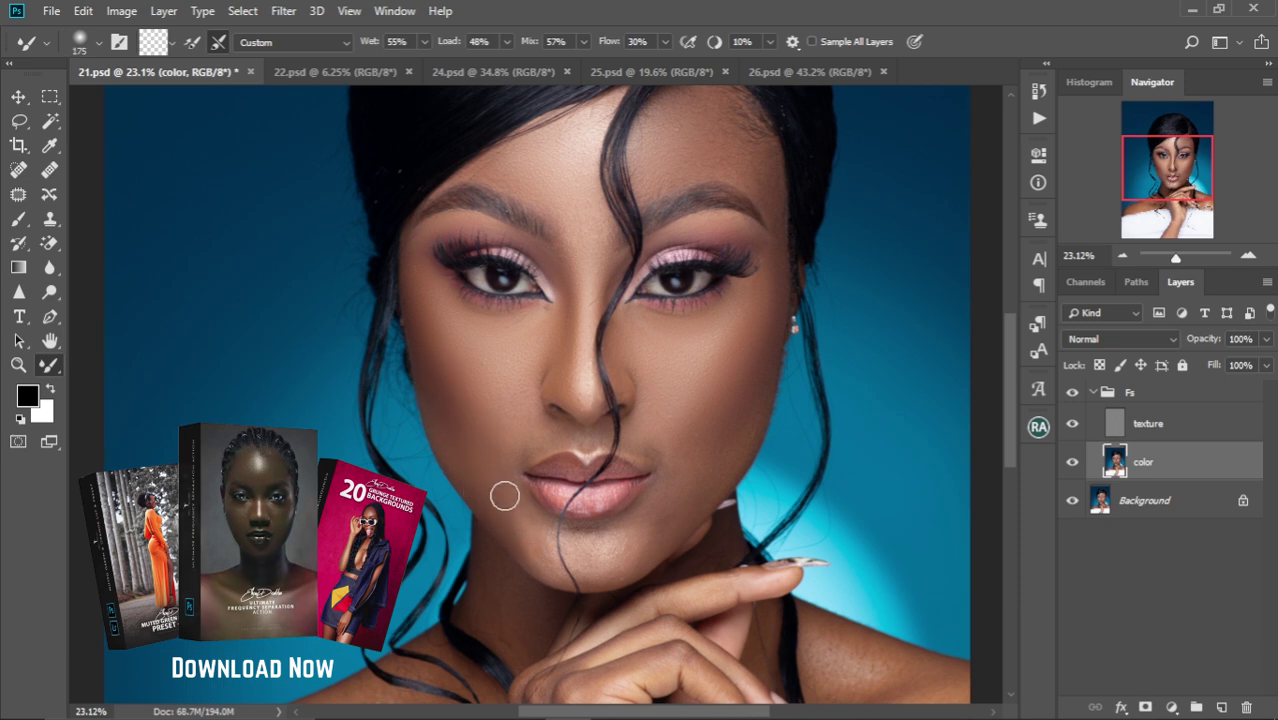
pyautogui.press(']')
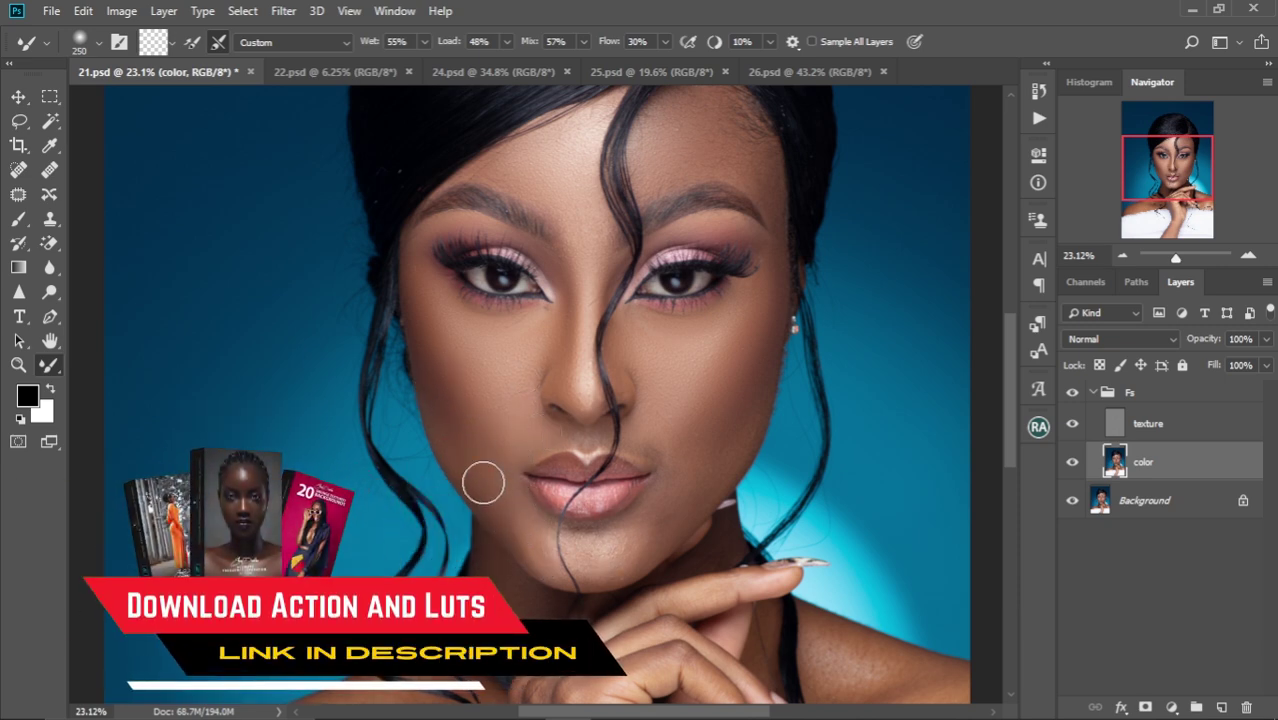
# - Blend the lower cheeks around the mouth, varying the Mixer Brush size and finishing at 250 px on the right-hand side
pyautogui.press(']')
pyautogui.press(']')
pyautogui.press('[')
pyautogui.press('[')
pyautogui.press('[')
pyautogui.press('[')
pyautogui.press(']')
pyautogui.press(']')
pyautogui.press(']')
pyautogui.press(']')
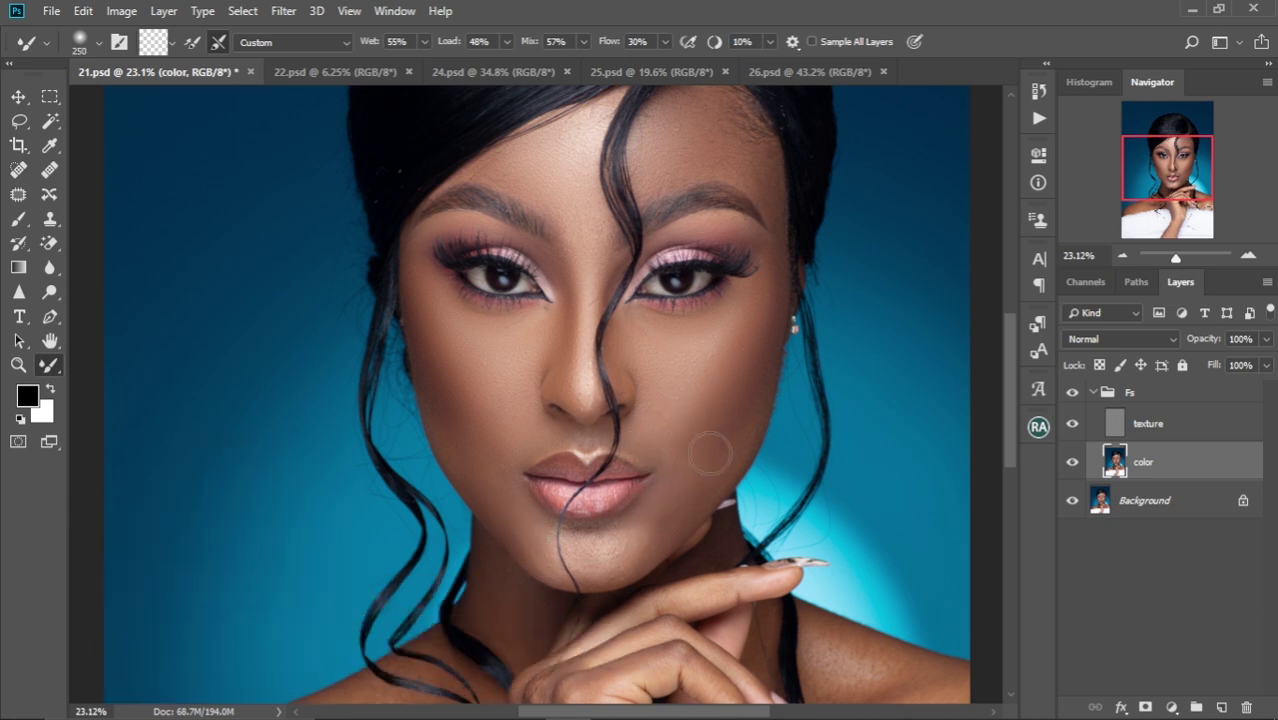
# - Smooth the right-hand cheek and jaw on the color layer, enlarging the Mixer Brush up to 400 px
pyautogui.press(']')
pyautogui.press(']')
pyautogui.press('[')
pyautogui.press('[')
pyautogui.press(']')
pyautogui.press(']')
pyautogui.press(']')
pyautogui.press(']')
pyautogui.press(']')
pyautogui.scroll(-2, 717, 382)
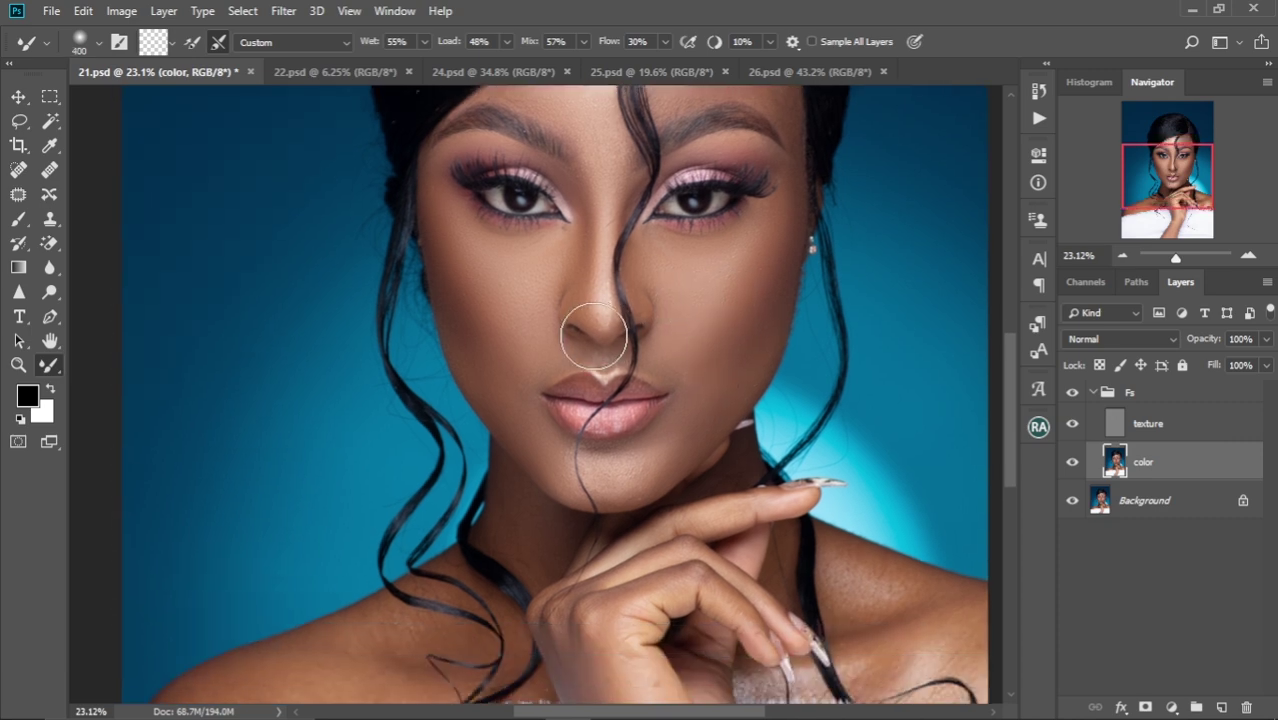
# - Reduce the Mixer Brush to 150 px and blend the skin between the right-hand eye and its eyebrow
pyautogui.press('[')
pyautogui.press('[')
pyautogui.press('[')
pyautogui.press('[')
pyautogui.press('[')
pyautogui.press('[')
pyautogui.press('[')
pyautogui.press('[')
pyautogui.press('[')
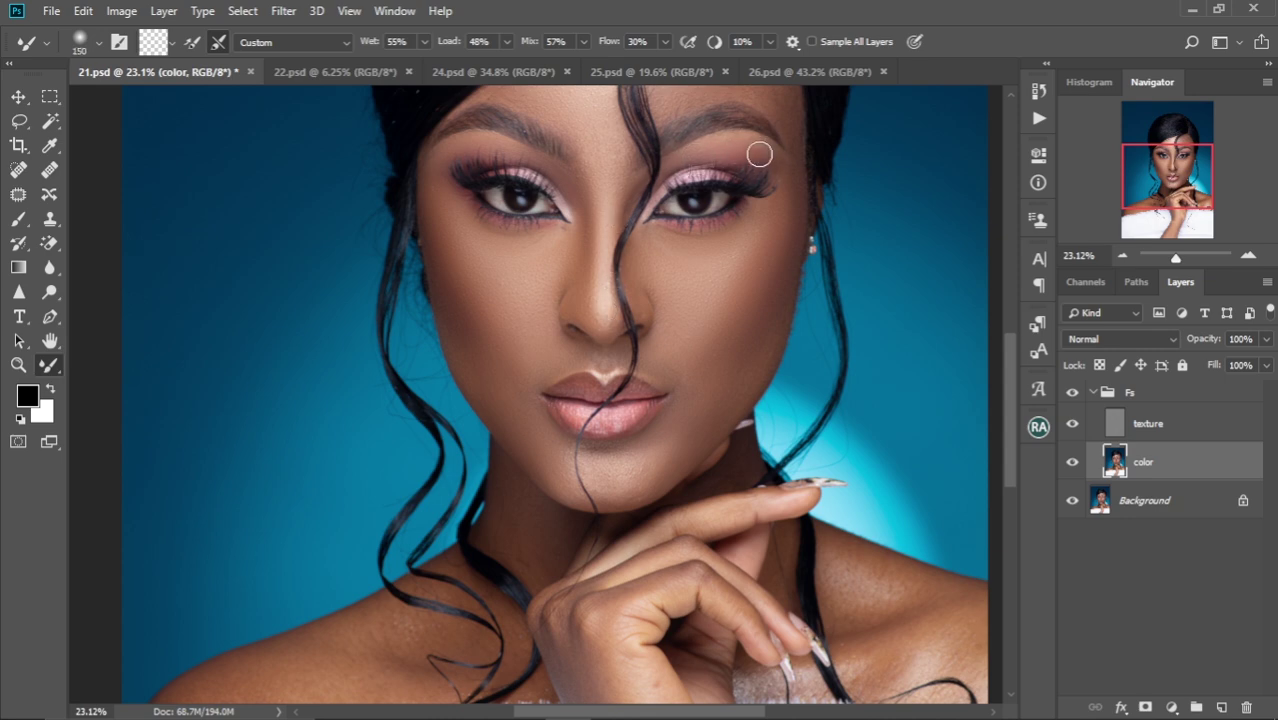
# - Blend the skin of the chin and jawline on the color layer, starting with the Mixer Brush at 175 px
pyautogui.scroll(-2, 583, 374)
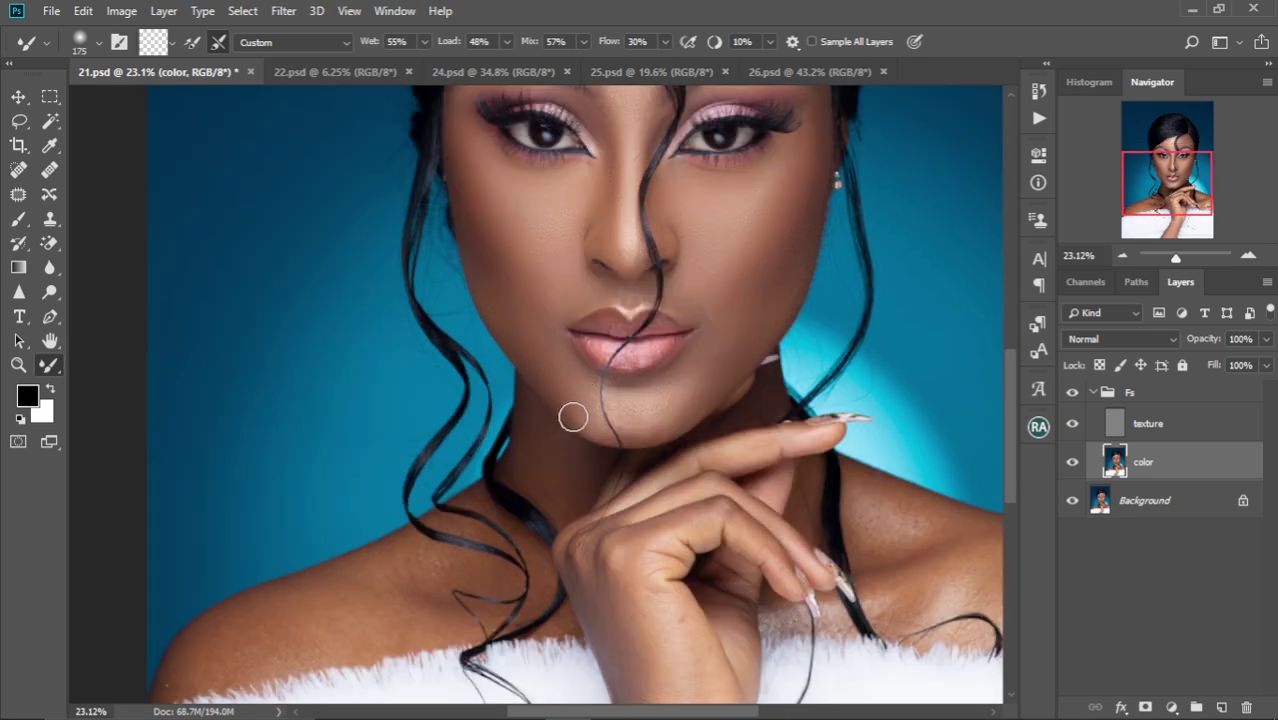
pyautogui.press('[')
pyautogui.press('[')
pyautogui.press(']')
pyautogui.press(']')
pyautogui.press(']')
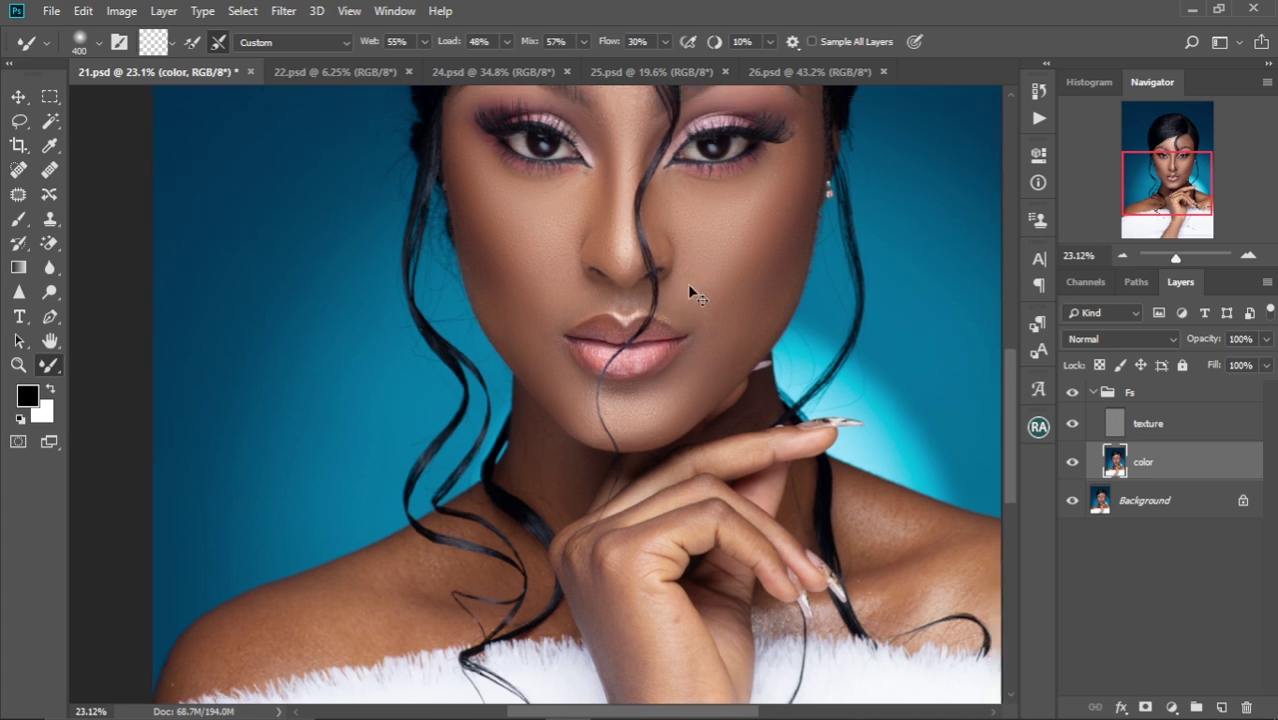
# - Compare the whole portrait with and without the Fs group to check the skin smoothing
pyautogui.scroll(-3, 687, 283)
pyautogui.scroll(2, 689, 287)
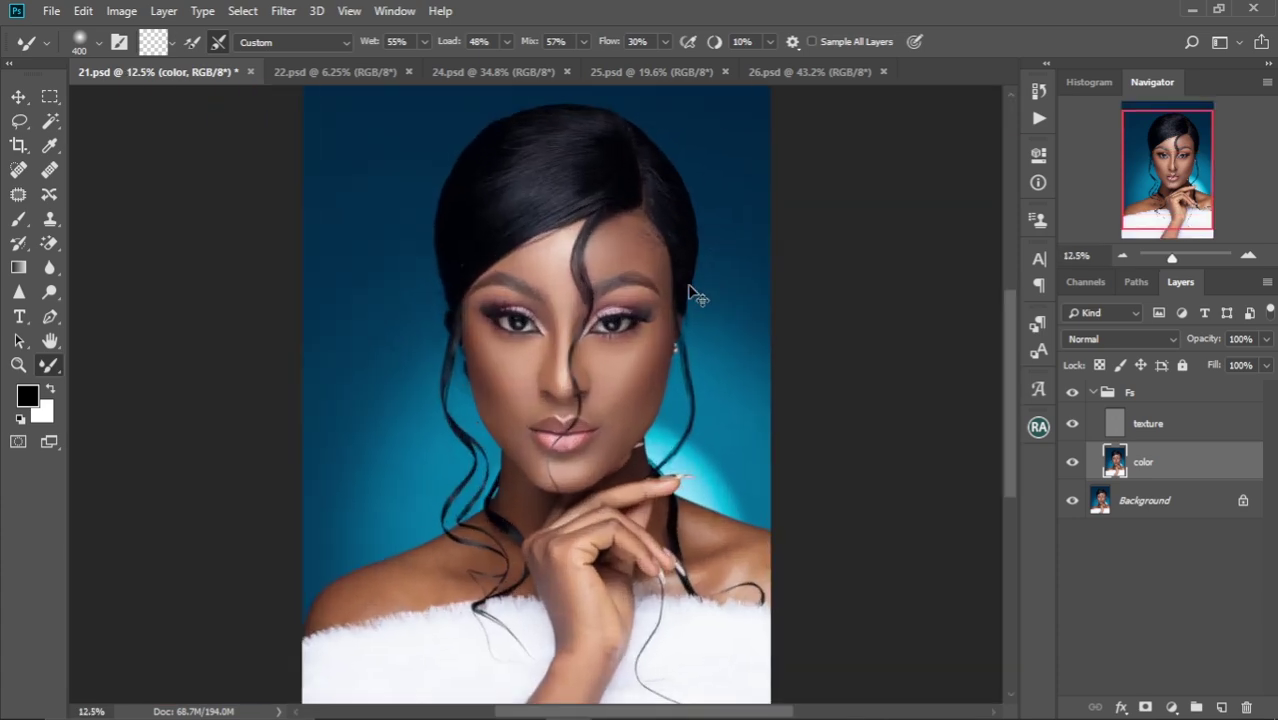
pyautogui.scroll(-1, 689, 287)
pyautogui.click(1071, 395)
pyautogui.click(1071, 395)
pyautogui.scroll(2, 575, 420)
pyautogui.scroll(1, 578, 420)
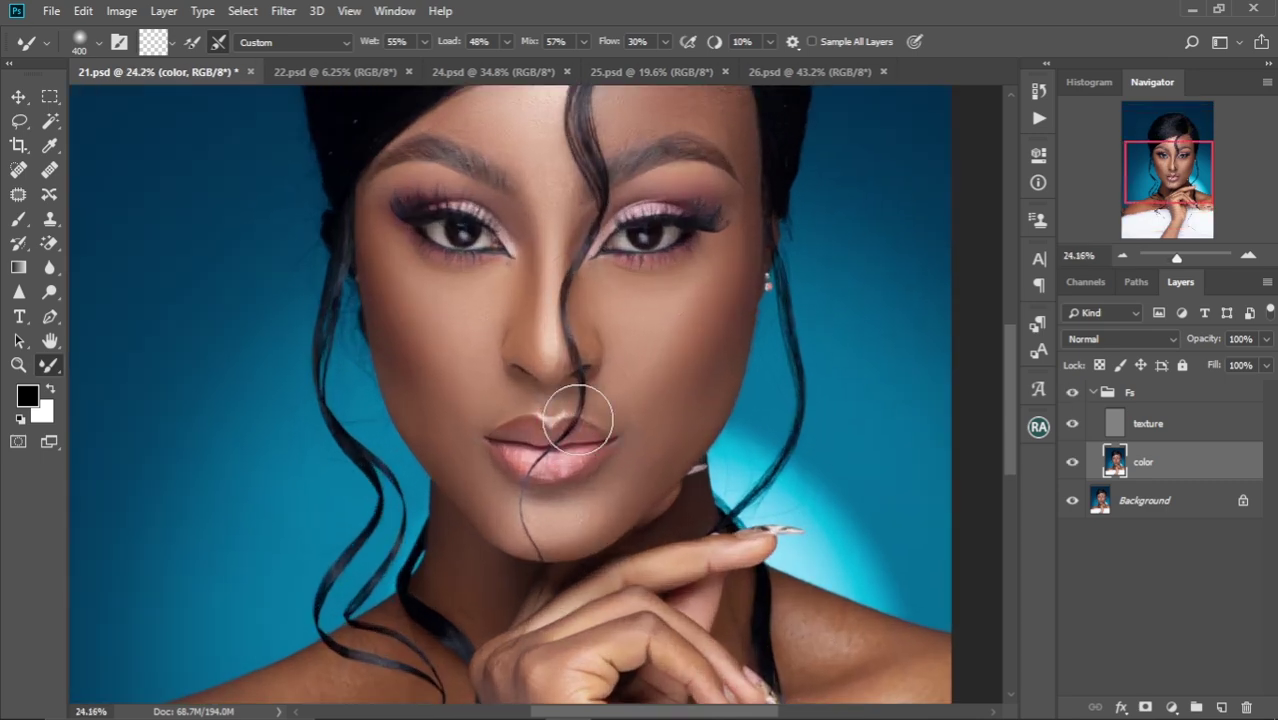
# - Blend the skin of the left-hand shoulder with the Mixer Brush at 400 px, going down to 300 px
pyautogui.moveTo(514, 421); pyautogui.dragTo(534, 403)
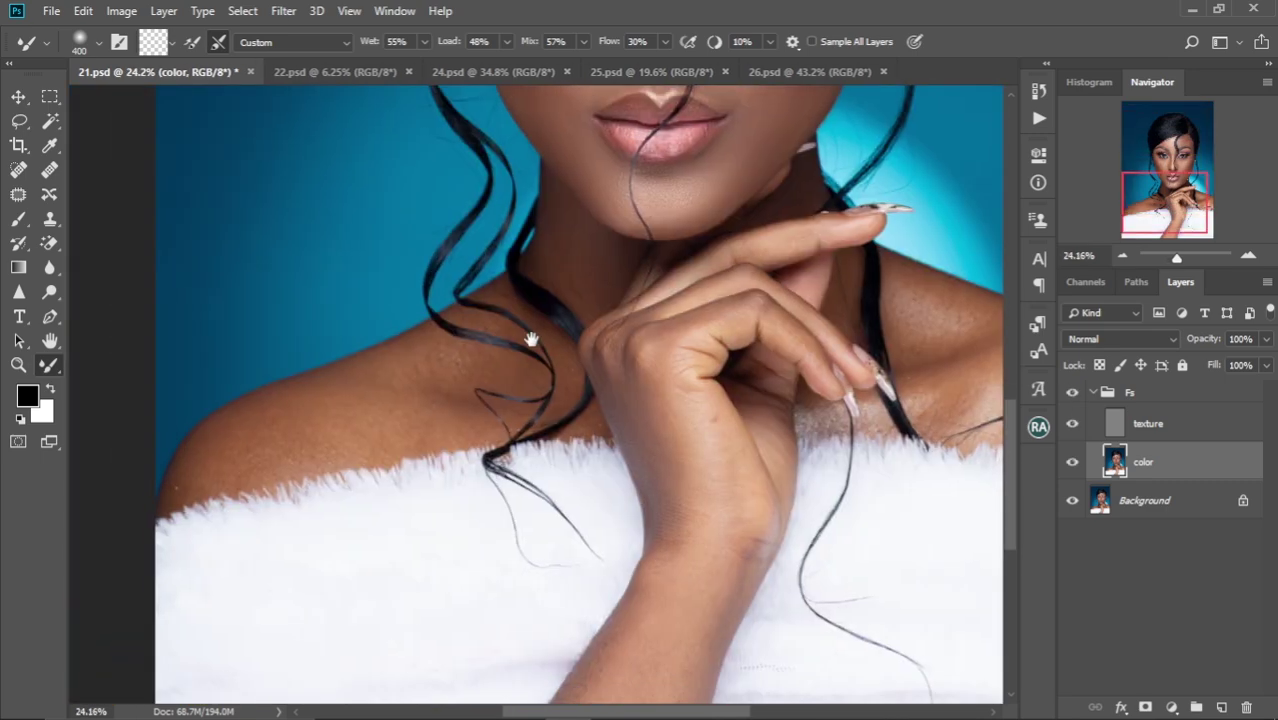
pyautogui.press('[')
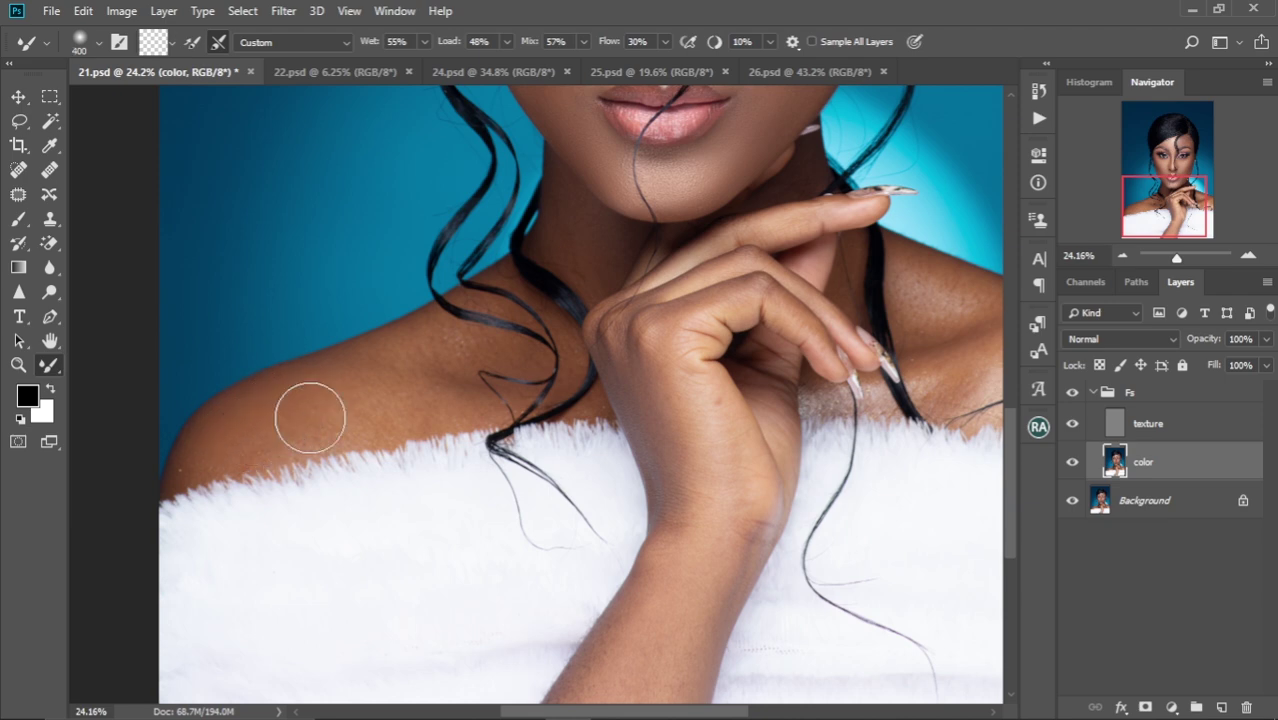
pyautogui.press(']')
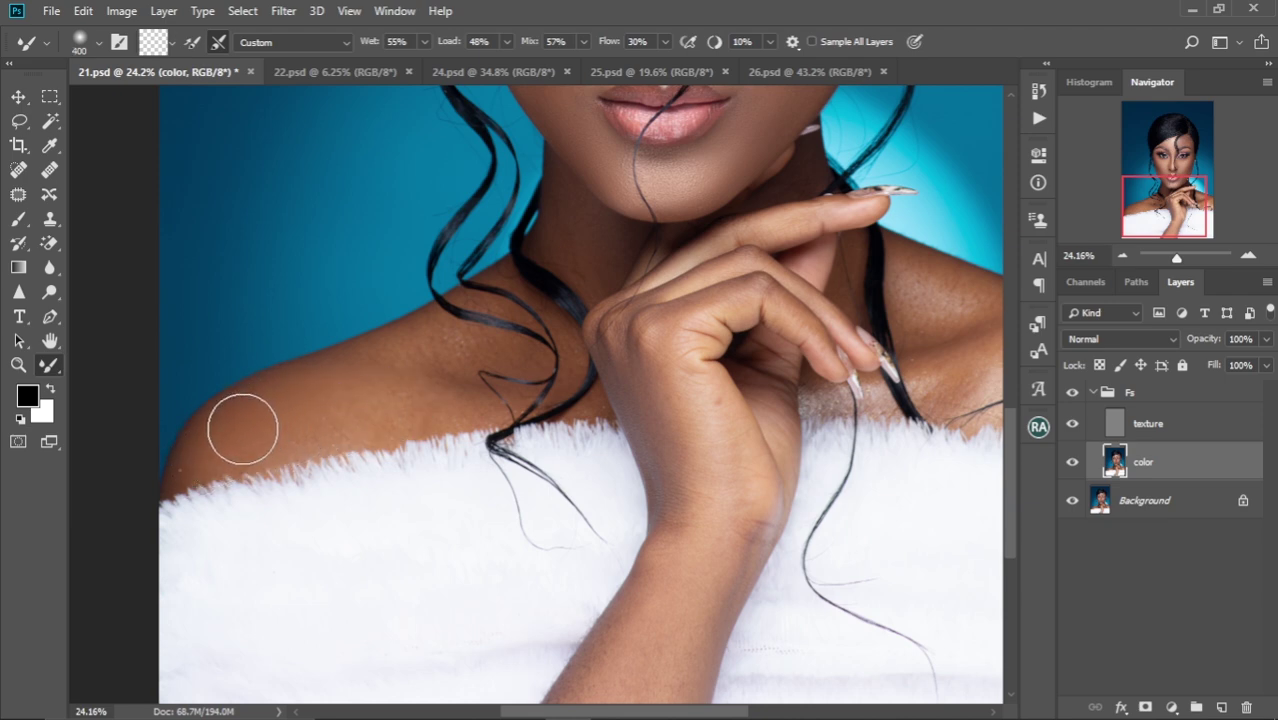
pyautogui.press('[')
pyautogui.press('[')
pyautogui.press('[')
pyautogui.press('[')
pyautogui.press('[')
pyautogui.press('[')
pyautogui.press(']')
pyautogui.press(']')
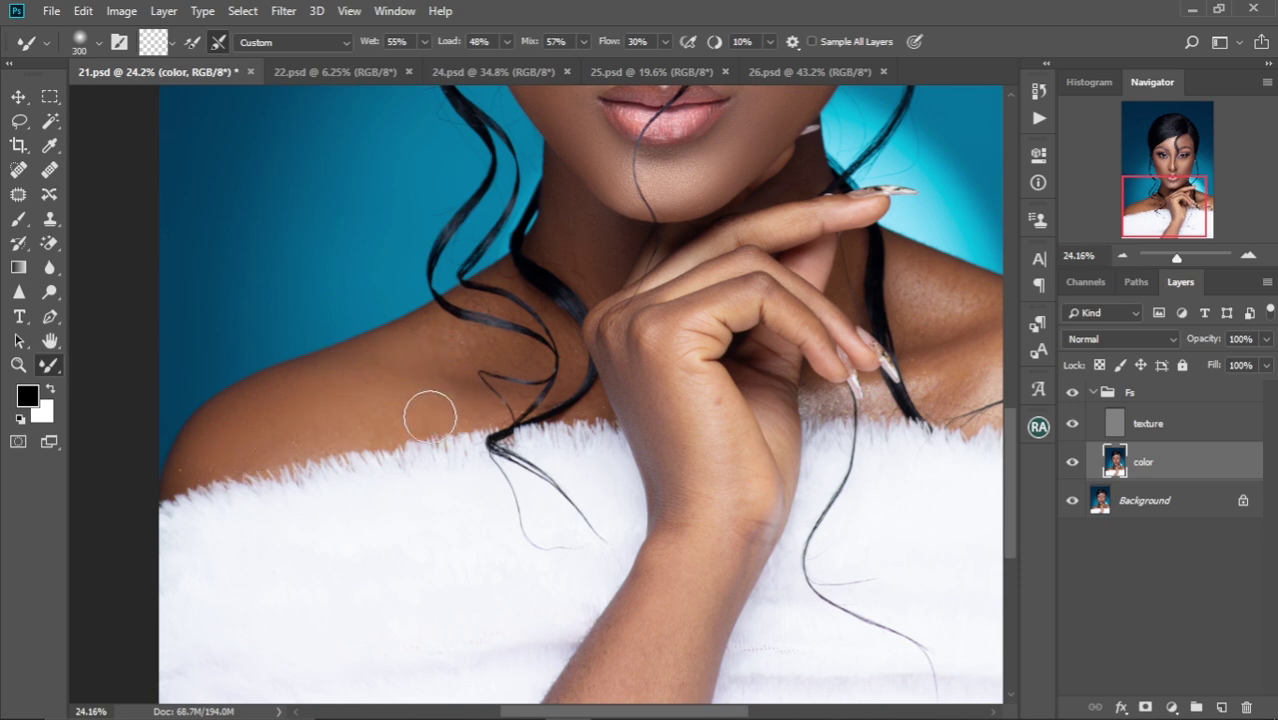
# - Smooth the skin around the hair curls on the left-hand shoulder and up the neck, adjusting the Mixer Brush to 175 px
pyautogui.press('[')
pyautogui.press('[')
pyautogui.press(']')
pyautogui.press('[')
pyautogui.press('[')
pyautogui.press('[')
pyautogui.press('[')
pyautogui.press('[')
pyautogui.press(']')
pyautogui.press('[')
pyautogui.press(']')
pyautogui.press(']')
pyautogui.press(']')
pyautogui.press(']')
pyautogui.press('[')
pyautogui.press('[')
pyautogui.press(']')
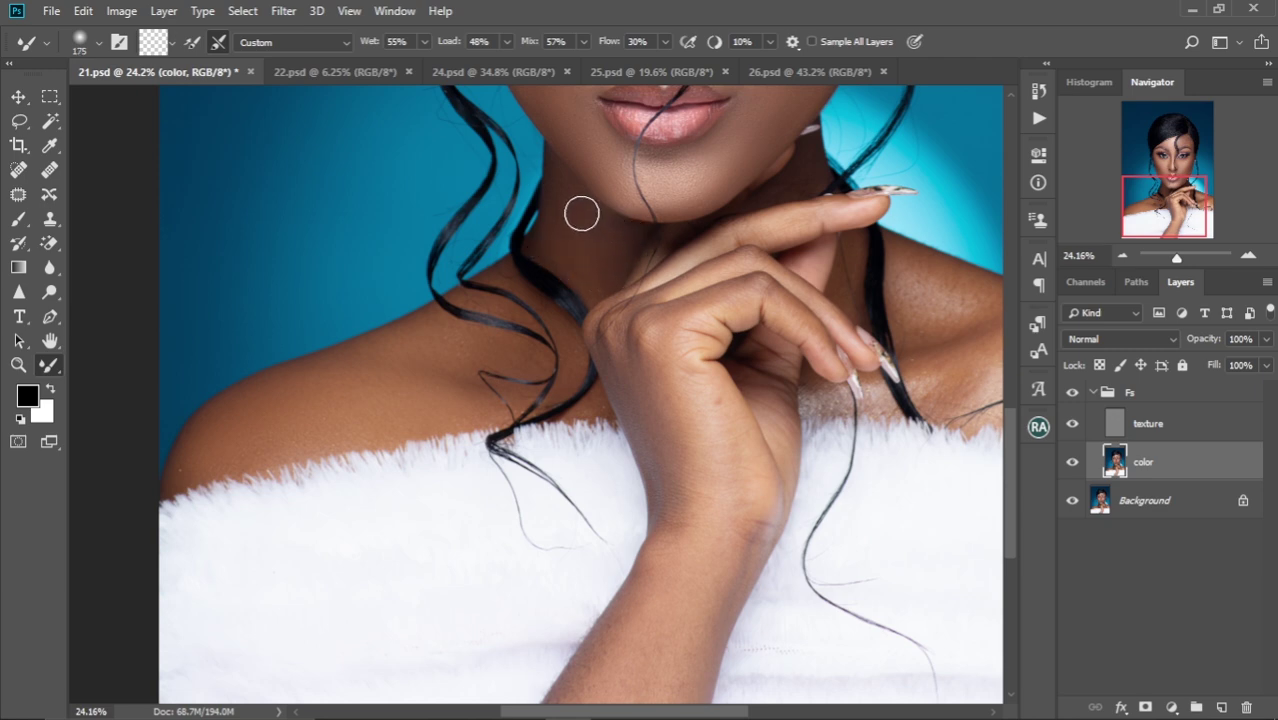
# - Blend the forearm and the back of the hand on the color layer with the Mixer Brush at 300 and 200 px
pyautogui.press(']')
pyautogui.press(']')
pyautogui.press(']')
pyautogui.scroll(-5, 639, 330)
pyautogui.press(']')
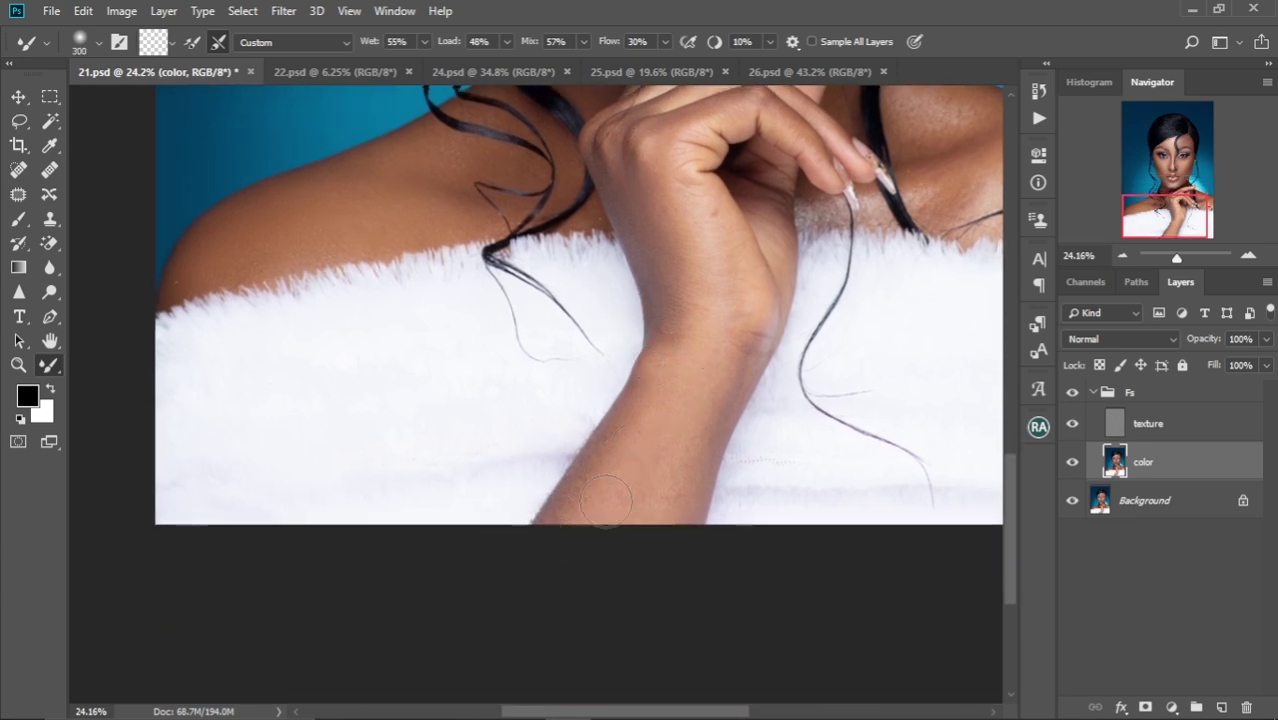
pyautogui.press('[')
pyautogui.press('[')
pyautogui.scroll(5, 683, 344)
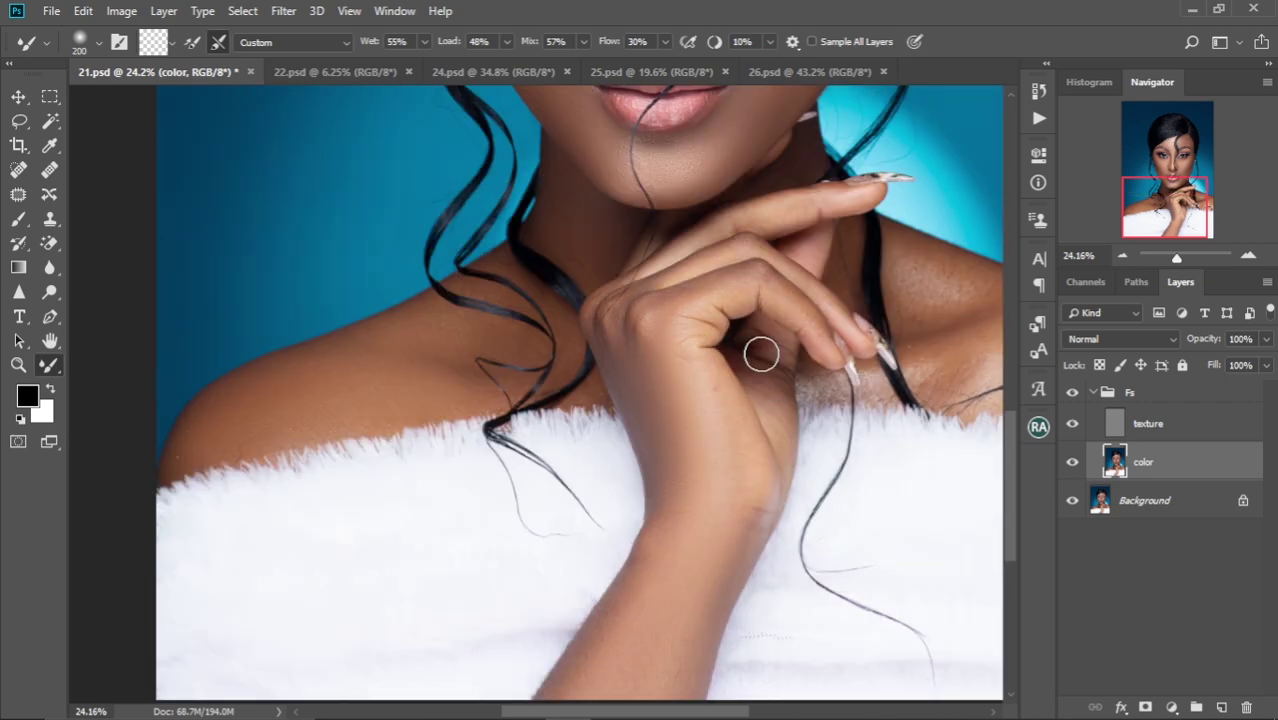
# - Smooth the skin of the fingers with the Mixer Brush reduced to 125 px
pyautogui.press('[')
pyautogui.press('[')
pyautogui.press('[')
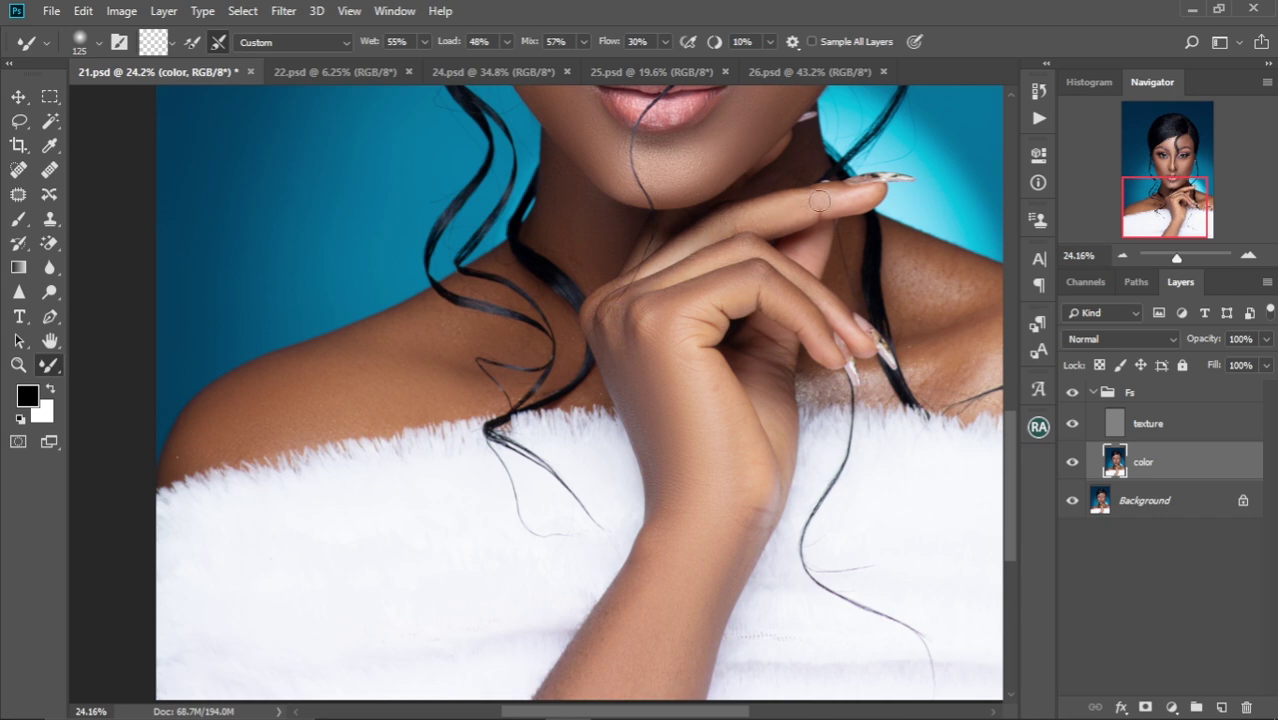
# - Blend the palm side of the hand with a 200 px Mixer Brush and the forearm with a 300 px one
pyautogui.moveTo(788, 277); pyautogui.dragTo(752, 245)
pyautogui.press(']')
pyautogui.press(']')
pyautogui.press(']')
pyautogui.press(']')
pyautogui.press(']')
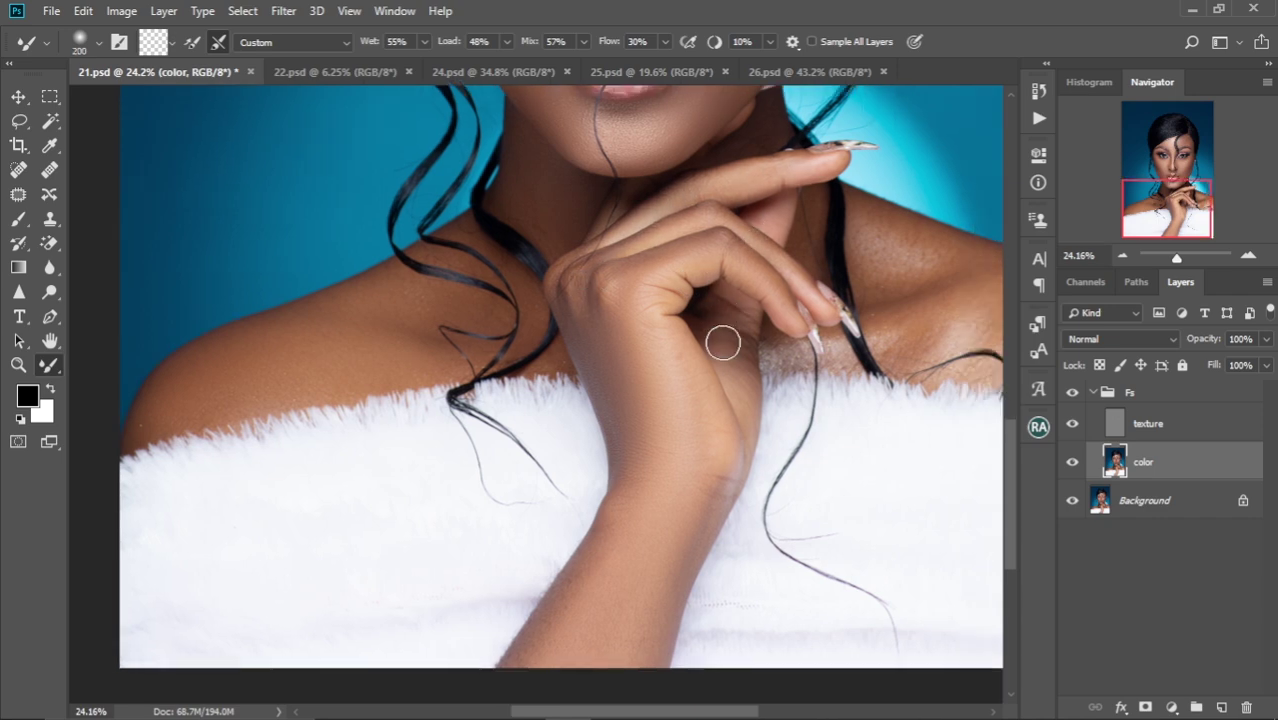
pyautogui.scroll(-4, 711, 378)
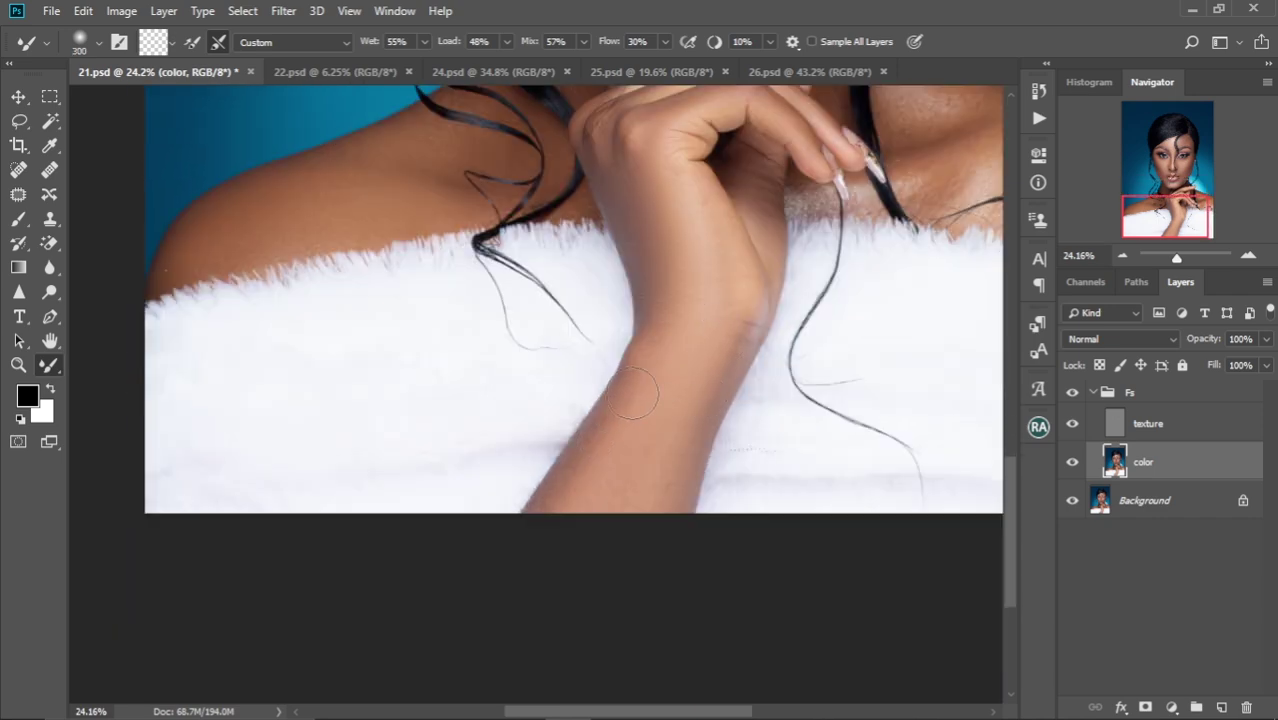
# - Smooth the right-hand shoulder and the neck beside the fingers with the Mixer Brush at 300 down to 150 px
pyautogui.scroll(7, 745, 322)
pyautogui.hscroll(3, 745, 322)
pyautogui.press('[')
pyautogui.press('[')
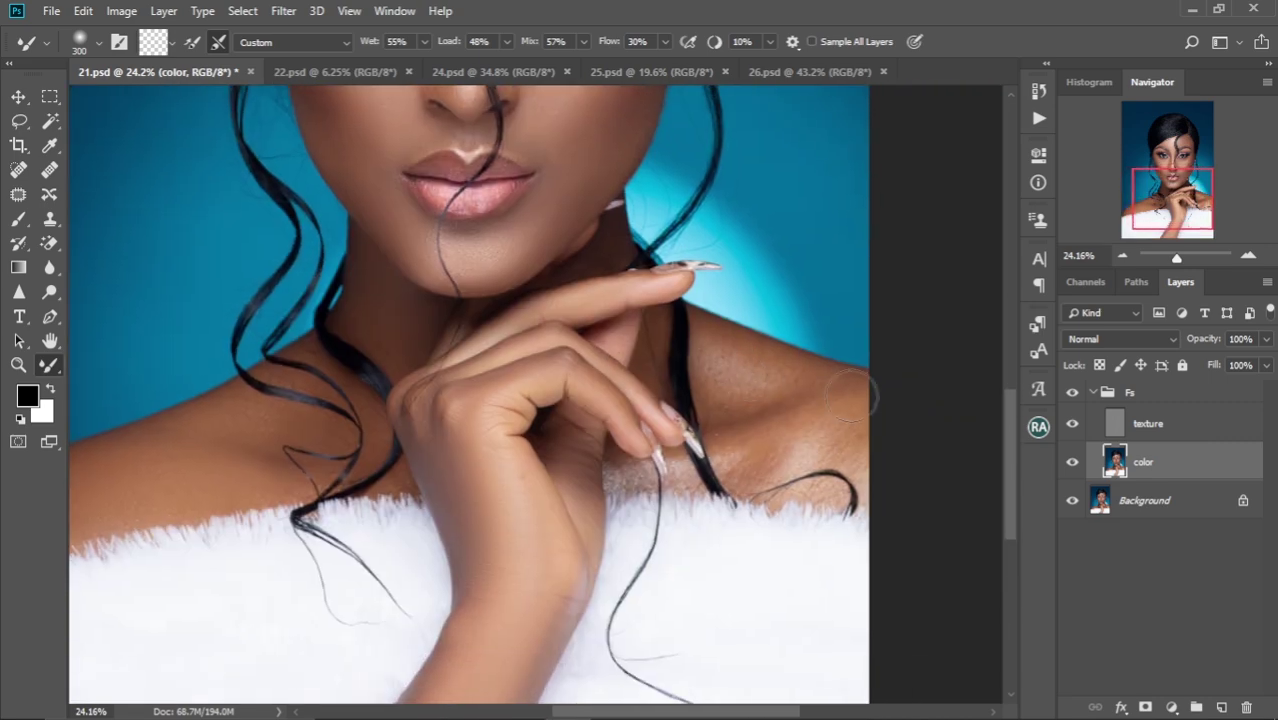
pyautogui.press('[')
pyautogui.press('[')
pyautogui.press('[')
pyautogui.press('[')
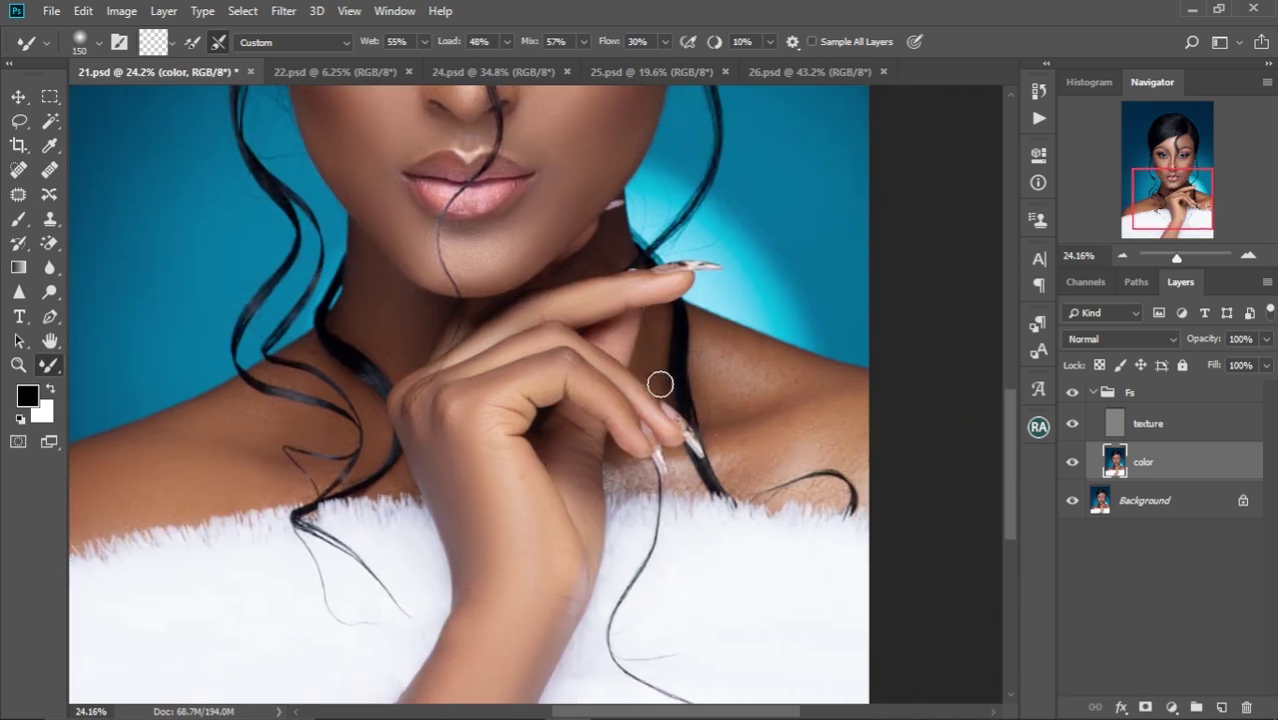
pyautogui.press(']')
pyautogui.press(']')
# - Compare the retouch with the original by toggling the Fs group, both on the full portrait and close up on the face
pyautogui.scroll(-5, 808, 369)
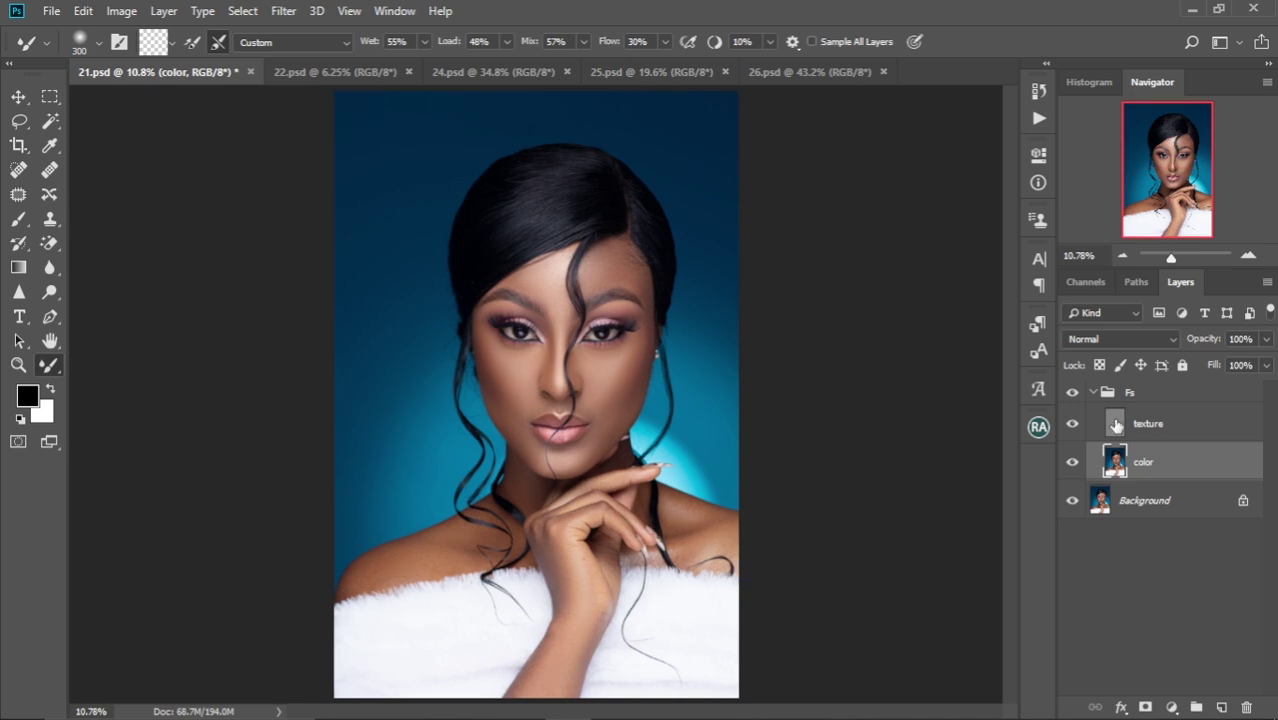
pyautogui.click(1072, 394)
pyautogui.click(1072, 395)
pyautogui.scroll(5, 563, 406)
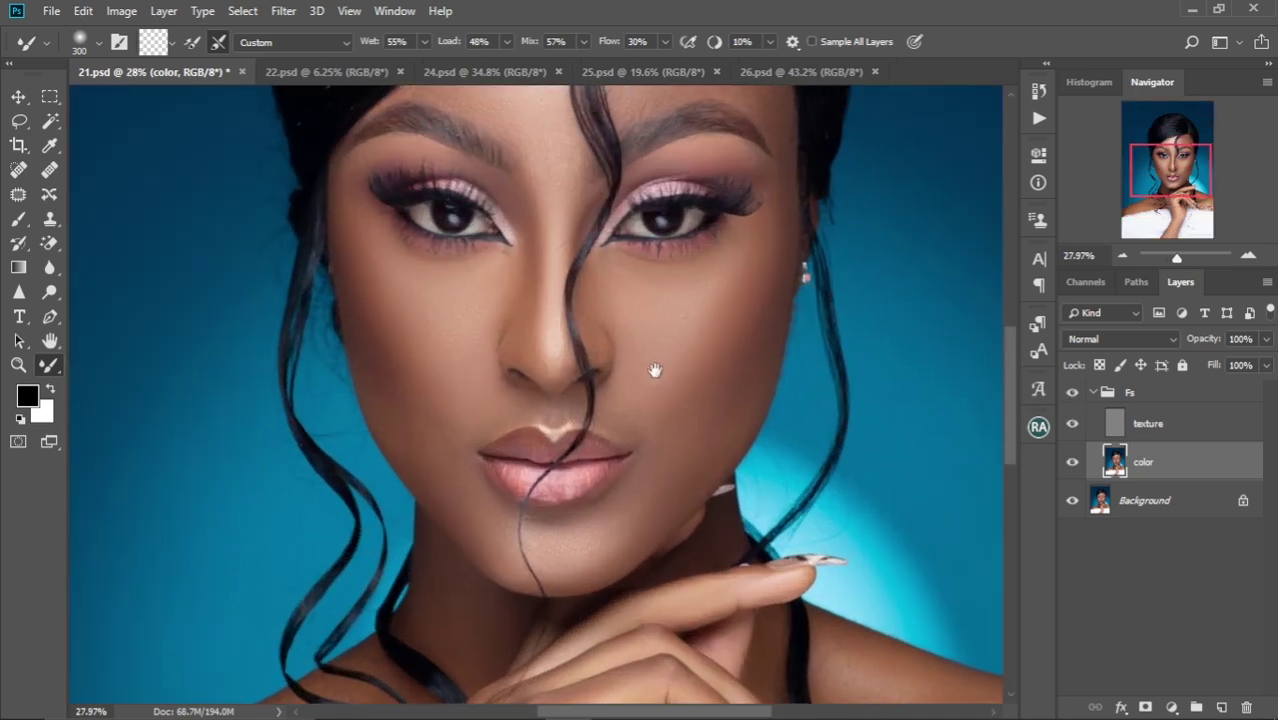
pyautogui.scroll(2, 760, 390)
pyautogui.click(1073, 394)
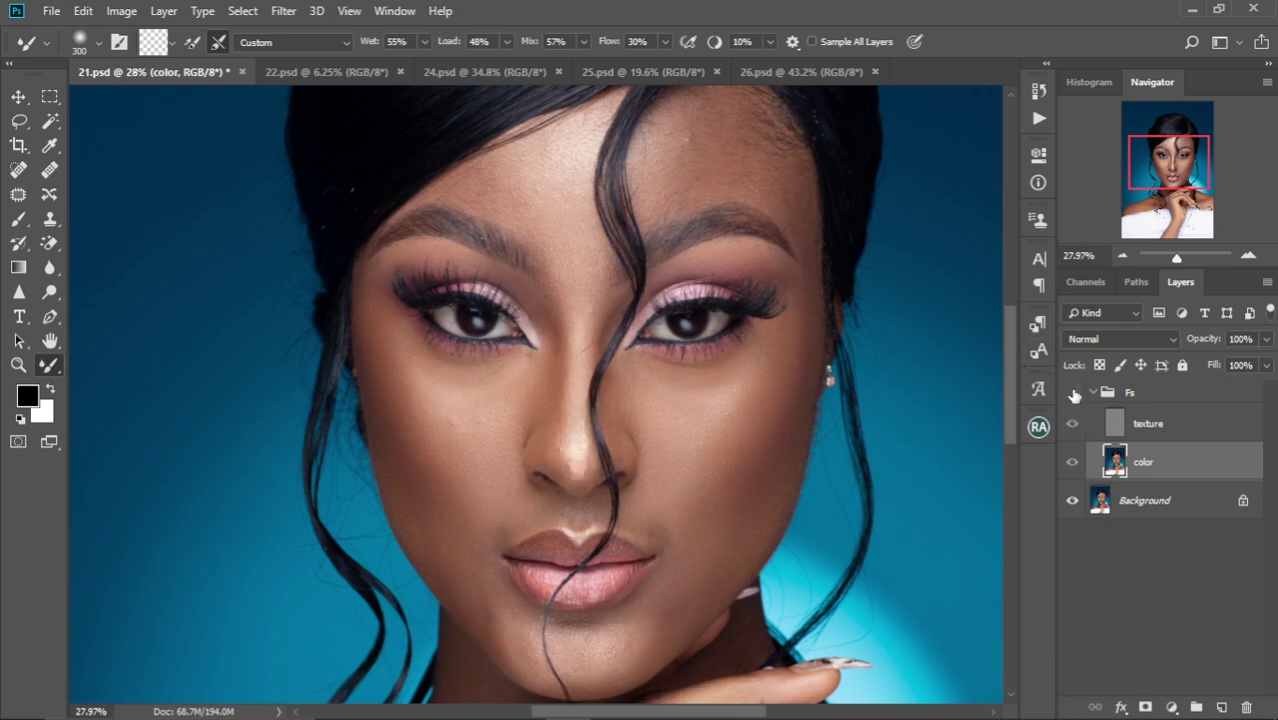
pyautogui.click(1073, 394)
# - Remove the thin line along the hairline below the parting on the texture layer with a 45 px Content-Aware Spot Healing Brush
pyautogui.scroll(-5, 680, 390)
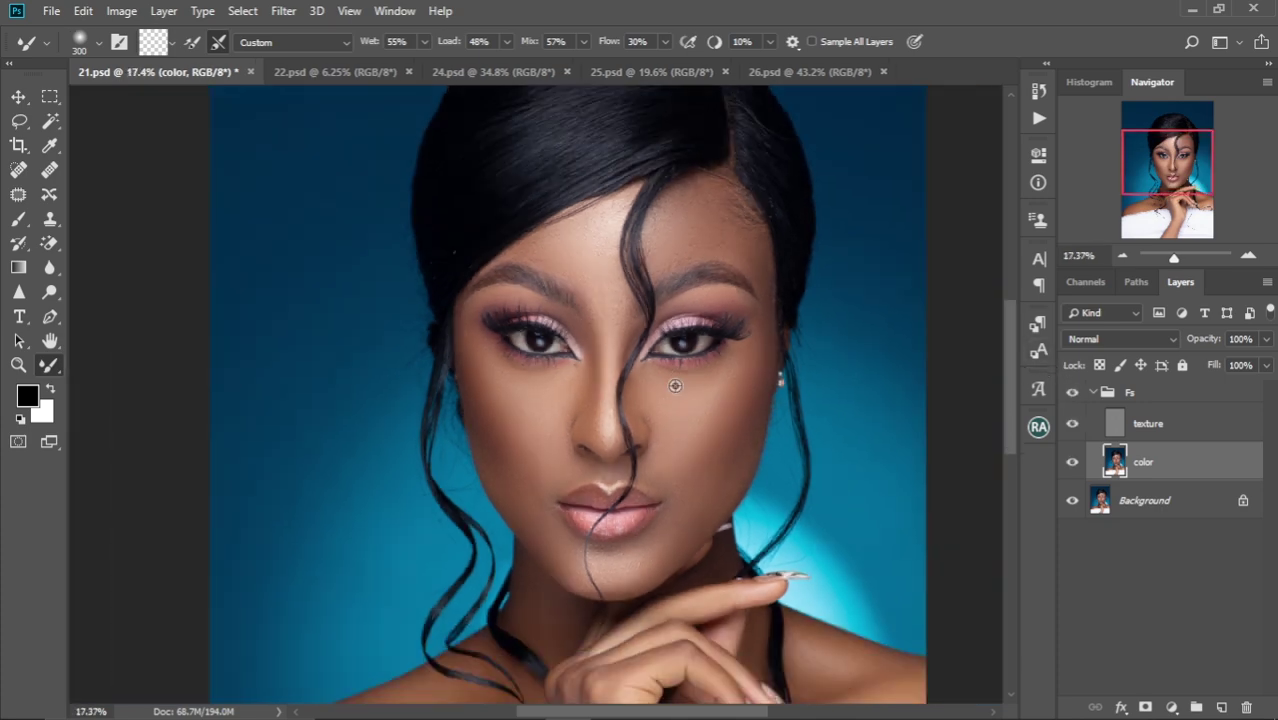
pyautogui.scroll(5, 674, 384)
pyautogui.scroll(4, 721, 259)
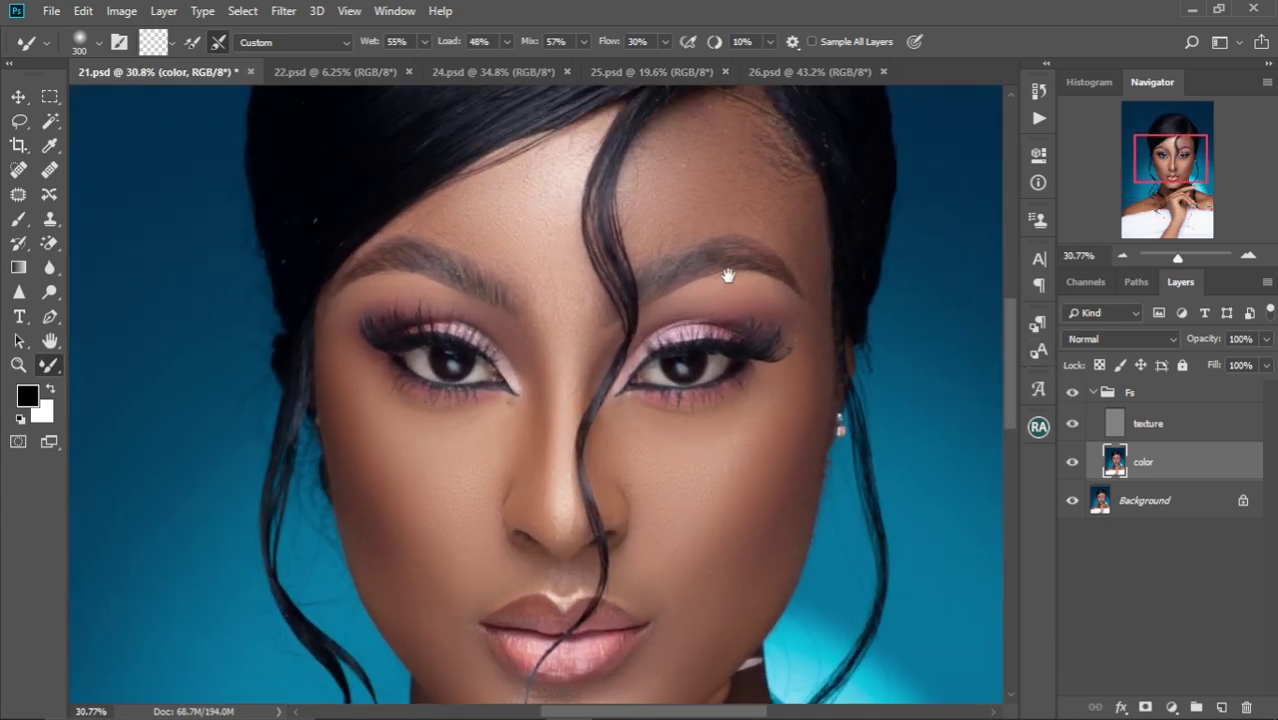
pyautogui.scroll(2, 722, 330)
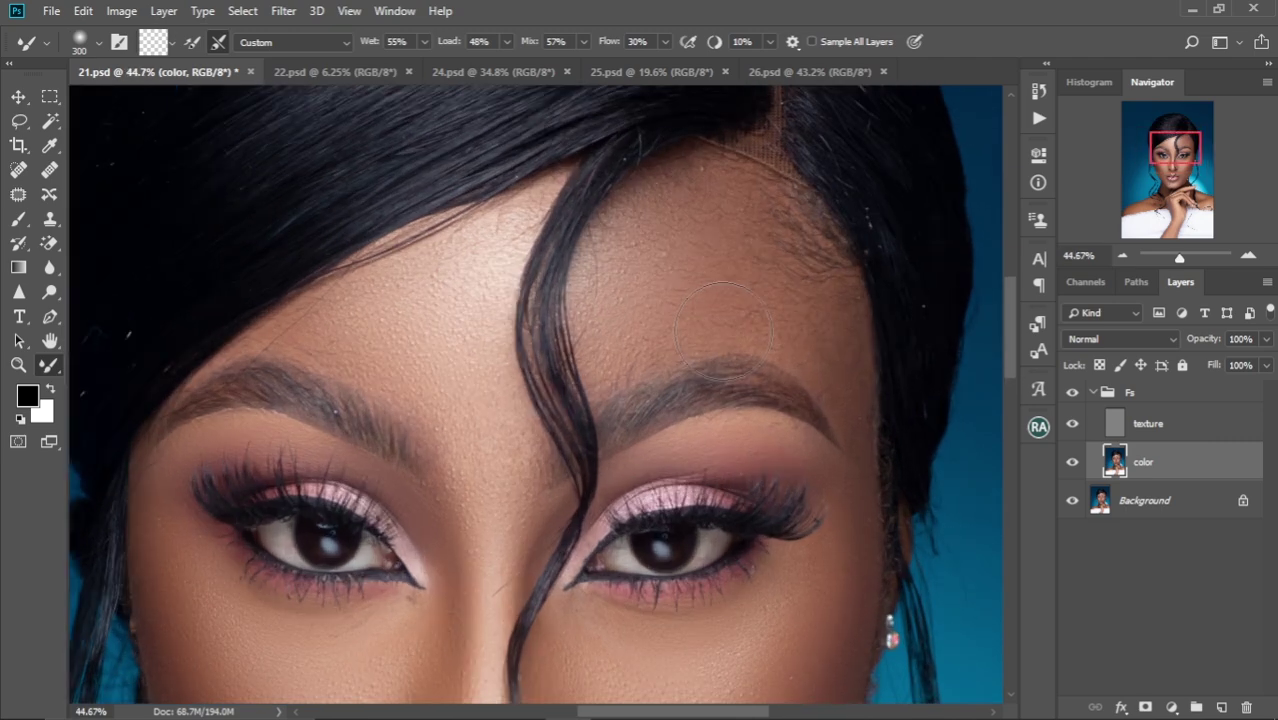
pyautogui.moveTo(725, 211); pyautogui.dragTo(670, 331)
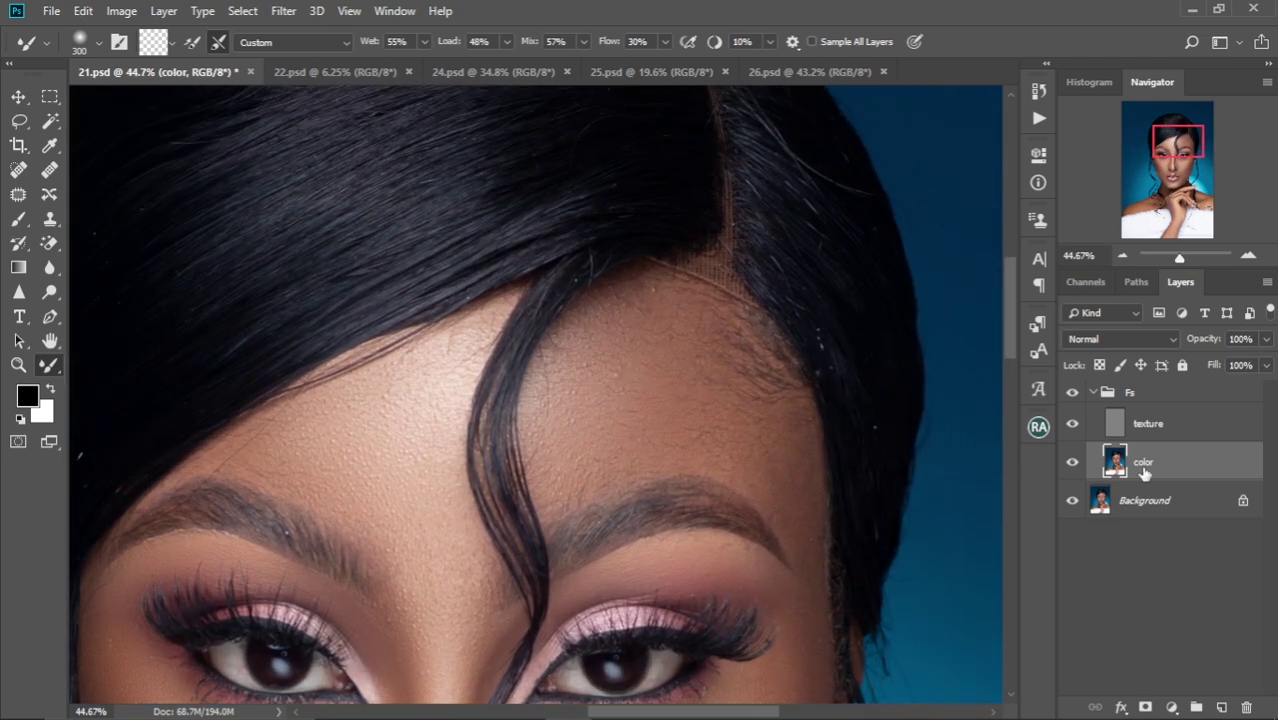
pyautogui.click(1150, 424)
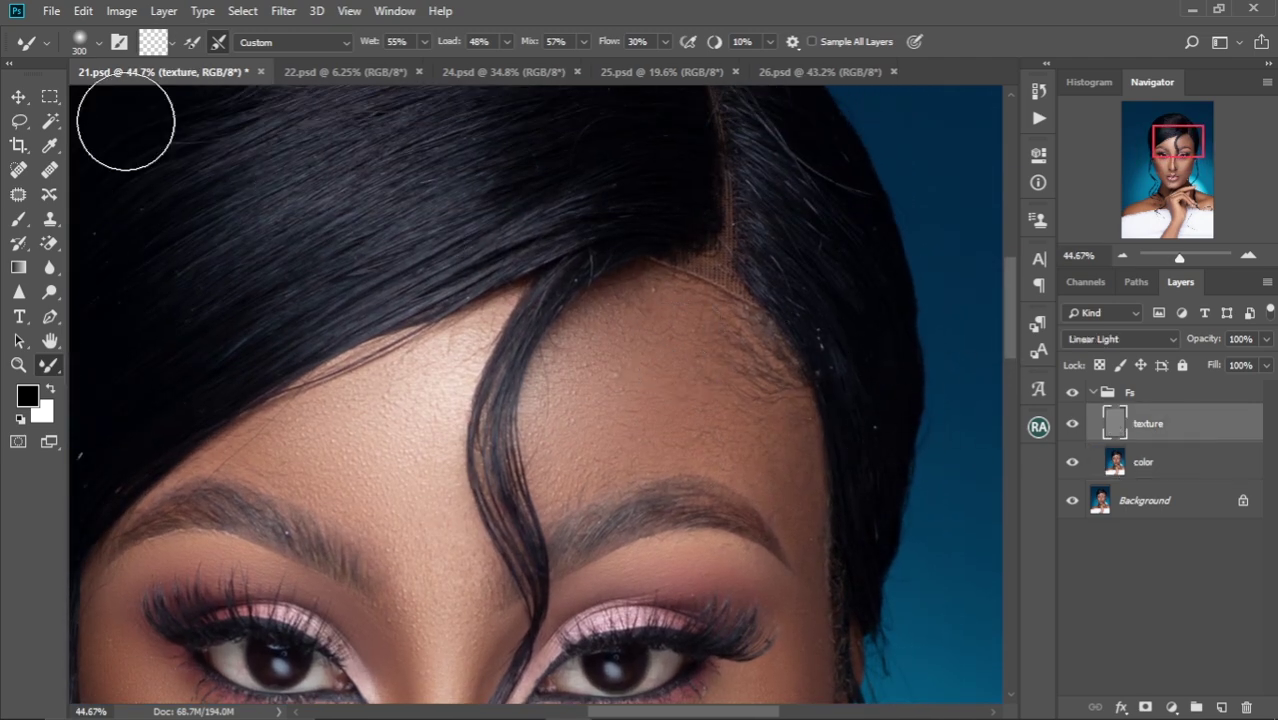
pyautogui.click(18, 170)
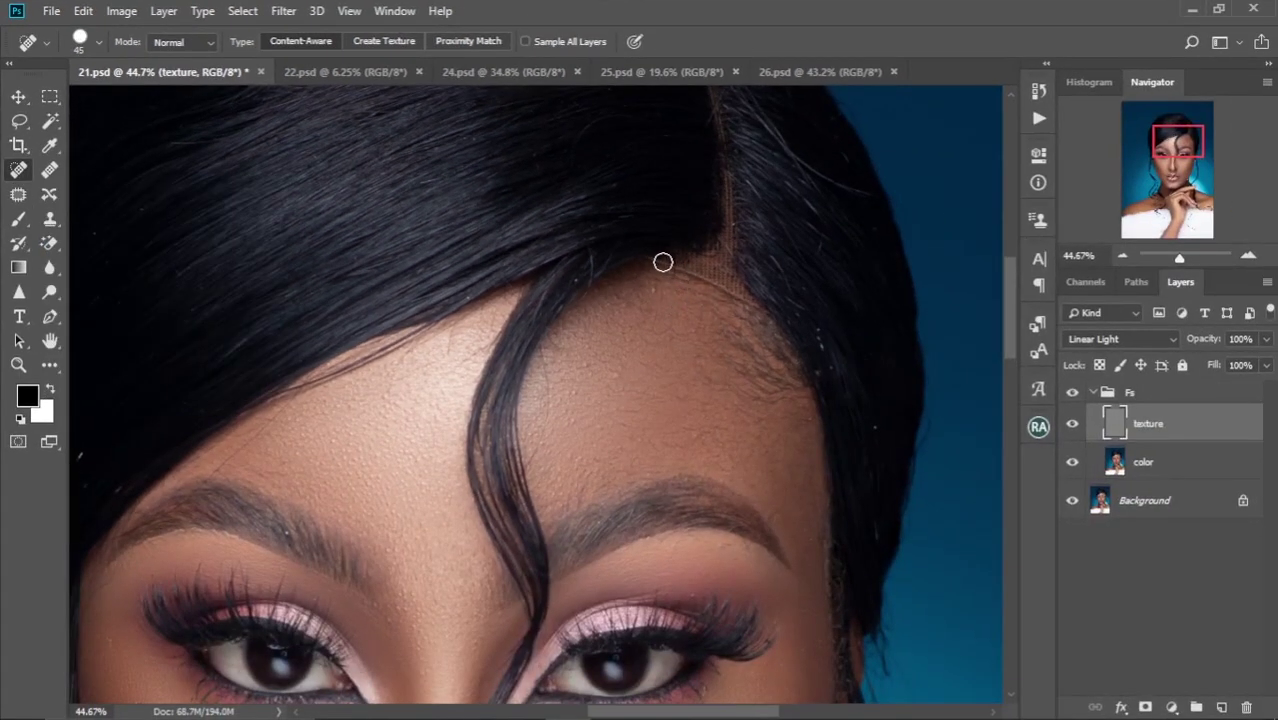
pyautogui.moveTo(664, 261); pyautogui.dragTo(700, 284)
pyautogui.moveTo(685, 272); pyautogui.dragTo(716, 288)
pyautogui.moveTo(712, 284)
pyautogui.mouseDown()
pyautogui.moveTo(746, 305)
pyautogui.moveTo(673, 281)
pyautogui.mouseUp()
pyautogui.click(718, 298)
# - Blend the skin tone along the hairline just below the parting on the color layer with the Mixer Brush, reducing it from 300 to 90 px
pyautogui.click(1114, 462)
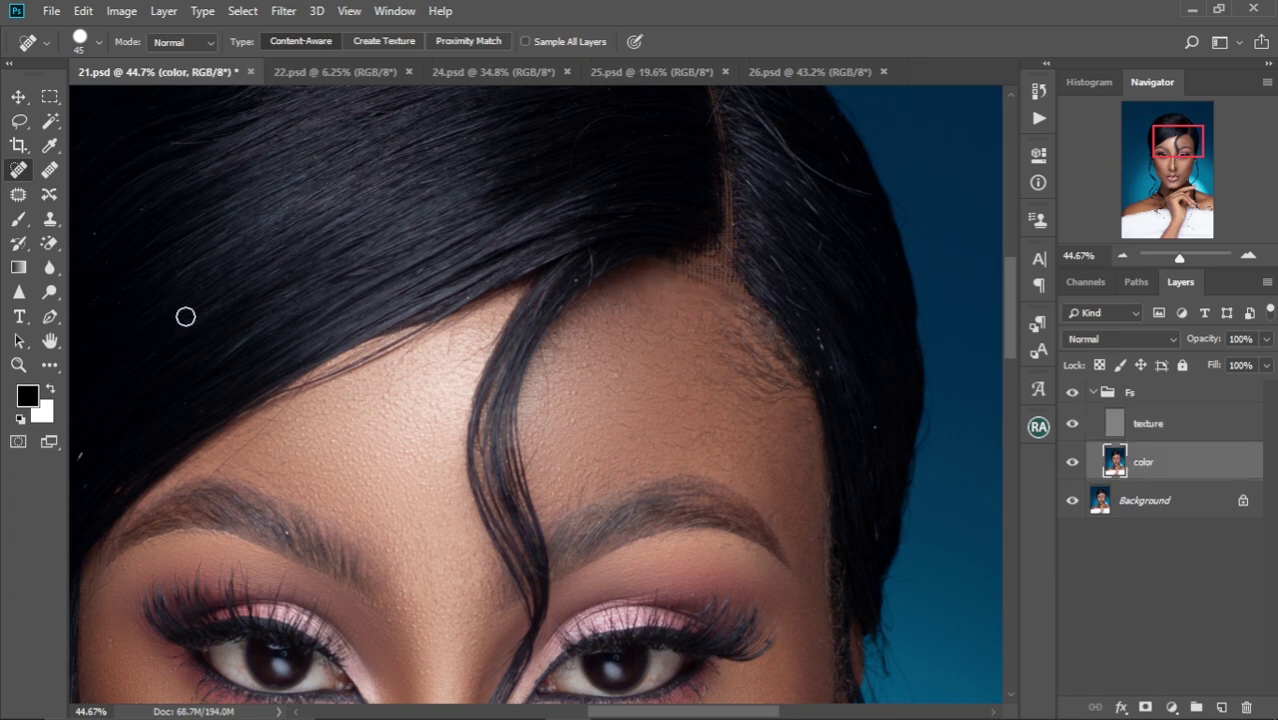
pyautogui.click(50, 365)
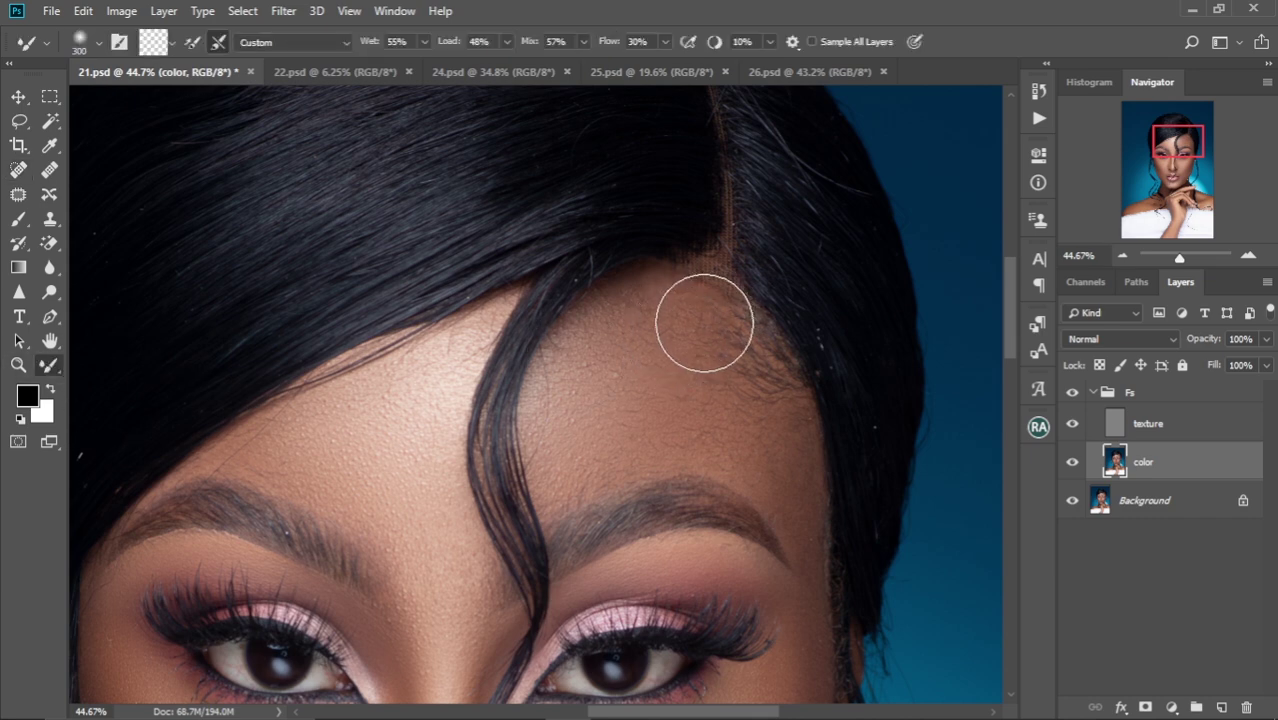
pyautogui.press('[')
pyautogui.press('[')
pyautogui.press('[')
pyautogui.press('[')
pyautogui.press('[')
pyautogui.press('[')
pyautogui.press('[')
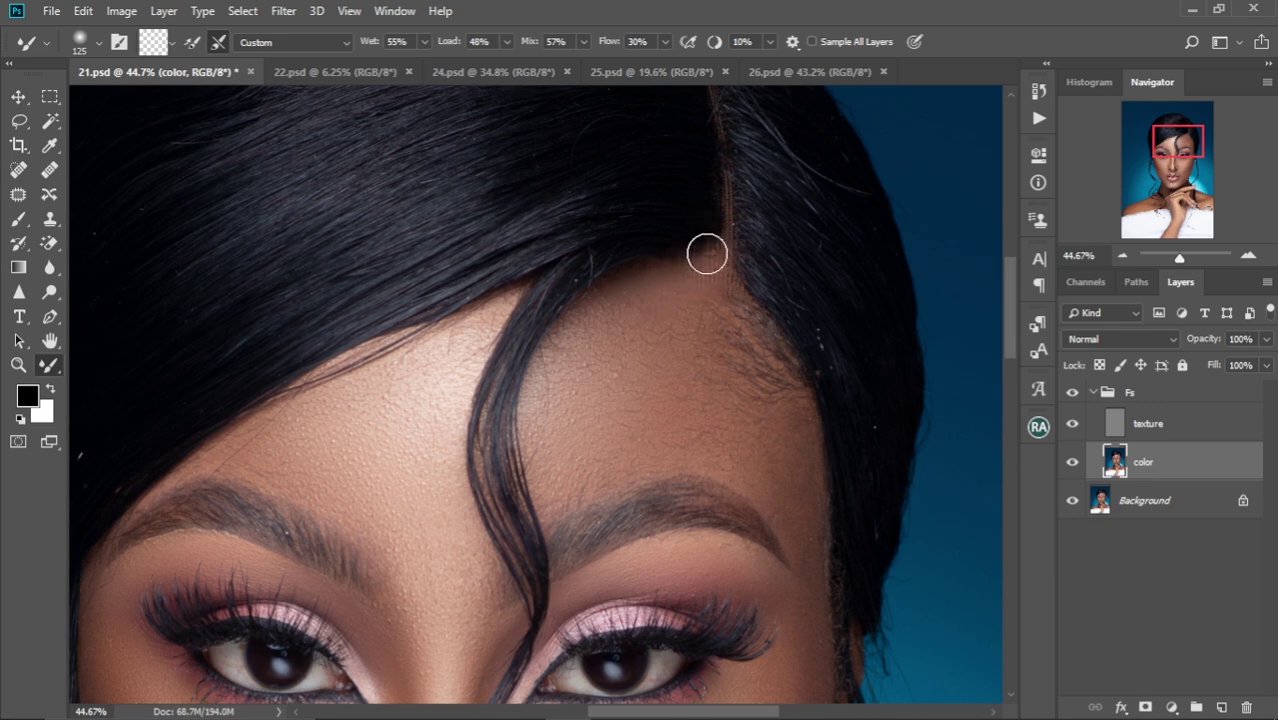
pyautogui.press('[')
pyautogui.press('[')
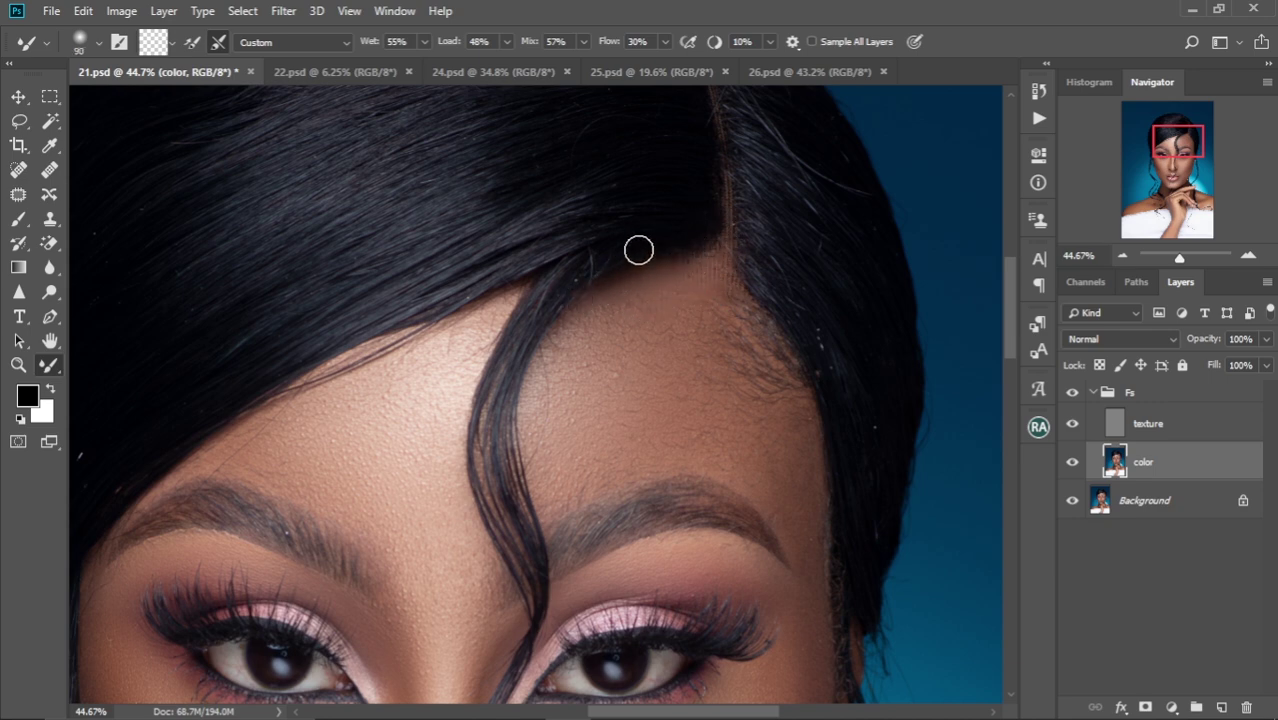
# - Smooth the fine-haired skin at the right-hand edge of the forehead with the Mixer Brush, enlarging it to 200 px
pyautogui.press(']')
pyautogui.press(']')
pyautogui.press(']')
pyautogui.moveTo(727, 320)
pyautogui.mouseDown()
pyautogui.moveTo(745, 351)
pyautogui.moveTo(715, 275)
pyautogui.moveTo(729, 326)
pyautogui.moveTo(709, 311)
pyautogui.moveTo(759, 373)
pyautogui.moveTo(722, 393)
pyautogui.moveTo(753, 379)
pyautogui.moveTo(754, 348)
pyautogui.moveTo(789, 386)
pyautogui.moveTo(747, 308)
pyautogui.moveTo(799, 409)
pyautogui.moveTo(787, 485)
pyautogui.moveTo(772, 436)
pyautogui.moveTo(798, 502)
pyautogui.moveTo(757, 441)
pyautogui.moveTo(805, 528)
pyautogui.moveTo(801, 470)
pyautogui.moveTo(756, 385)
pyautogui.mouseUp()
pyautogui.press(']')
pyautogui.press(']')
# - Smooth the tones of the large swept hair section left of the parting with the Mixer Brush at 200 to 400 px
pyautogui.scroll(-6, 756, 390)
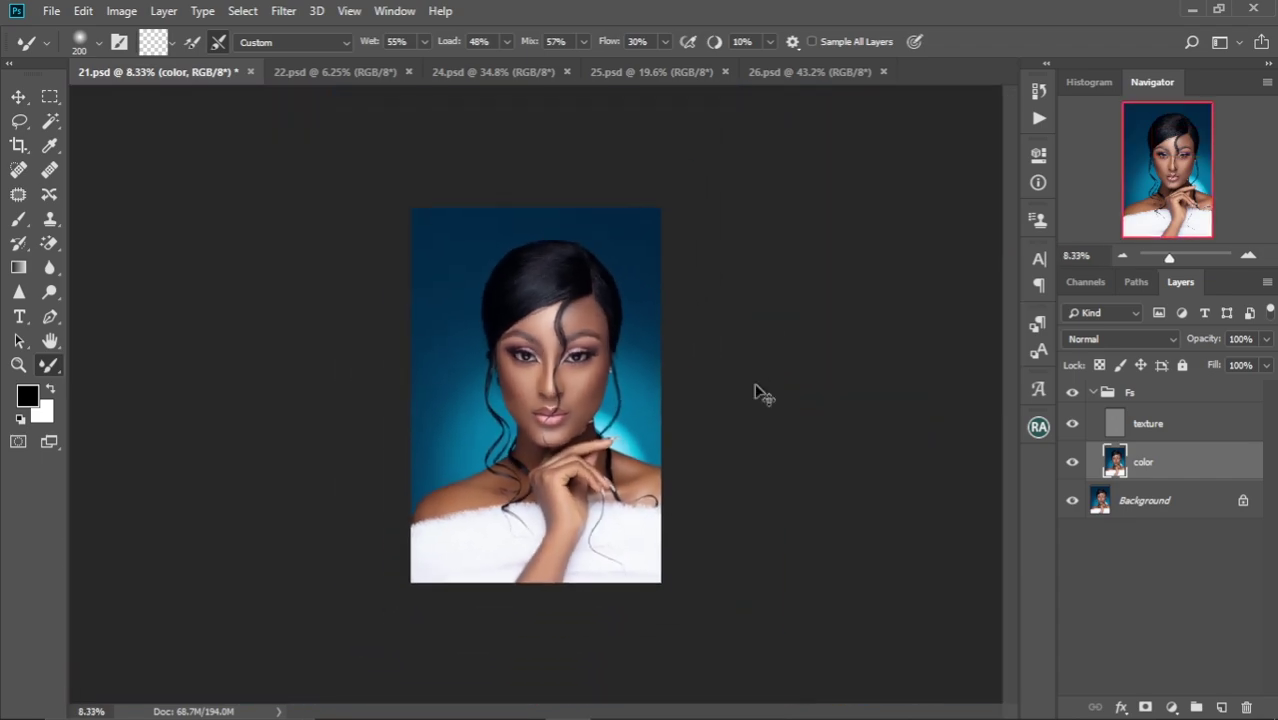
pyautogui.scroll(3, 755, 385)
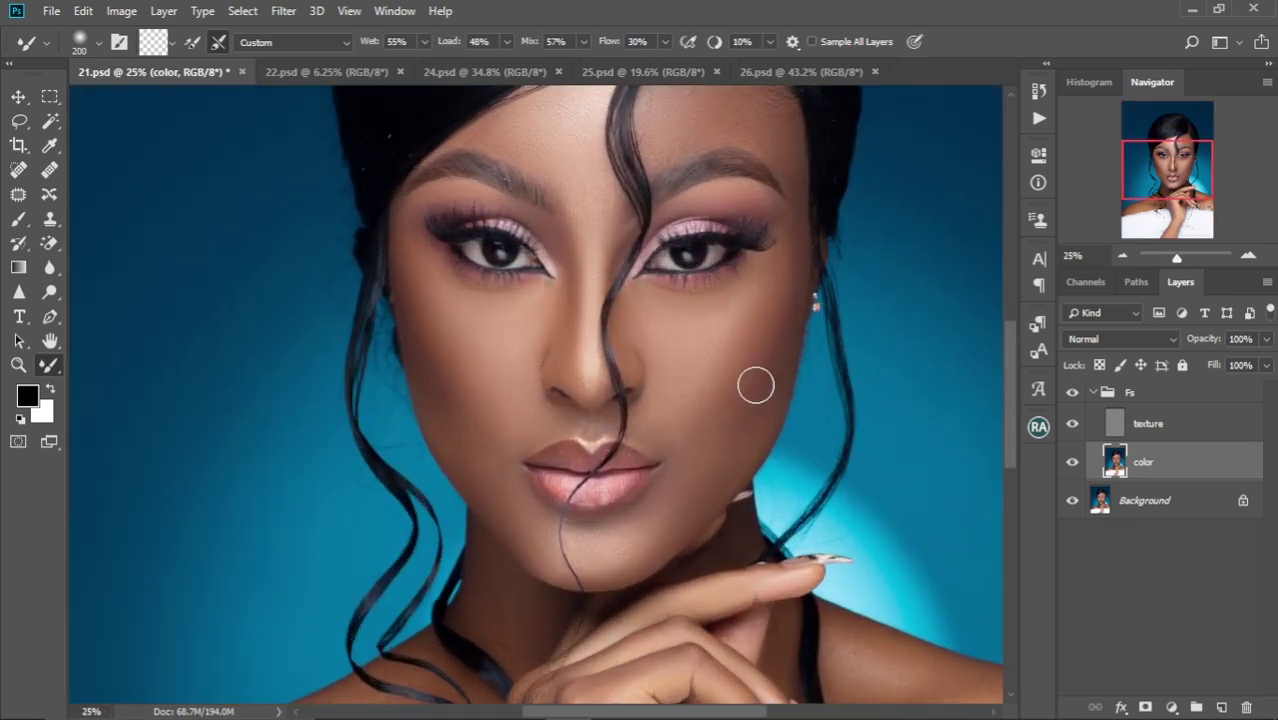
pyautogui.moveTo(685, 171); pyautogui.dragTo(542, 385)
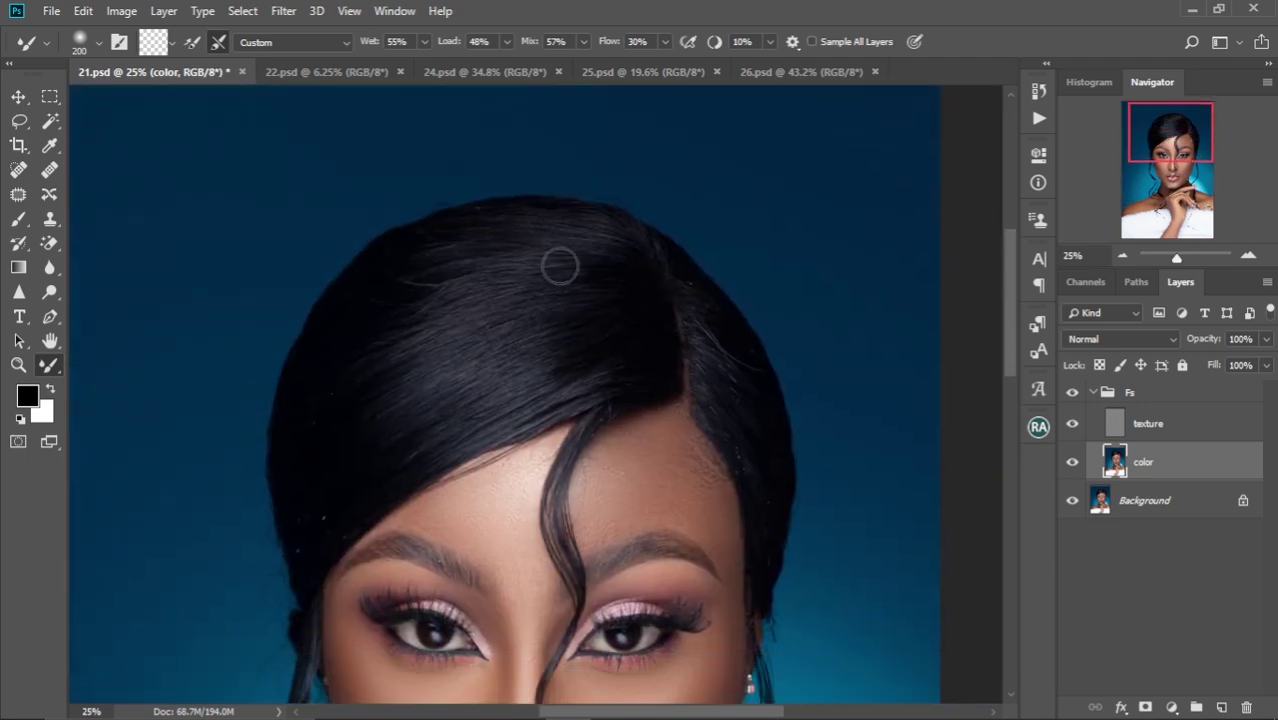
pyautogui.press(']')
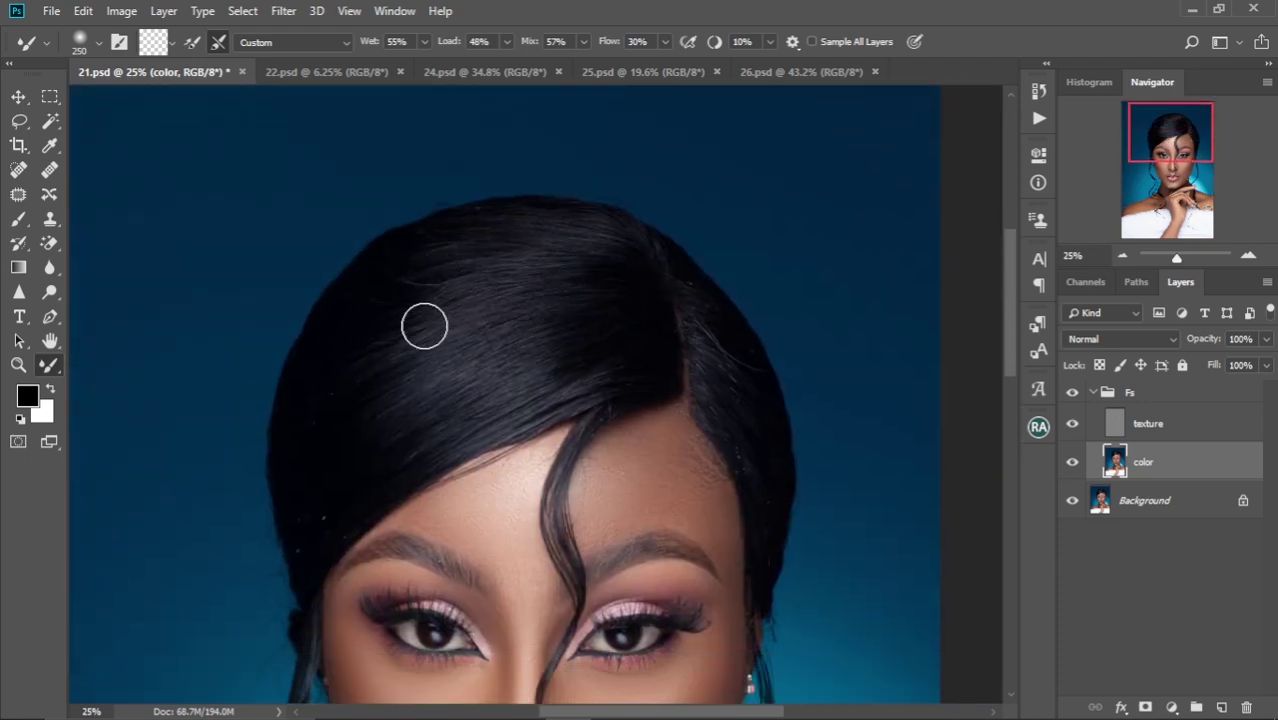
pyautogui.press(']')
pyautogui.press(']')
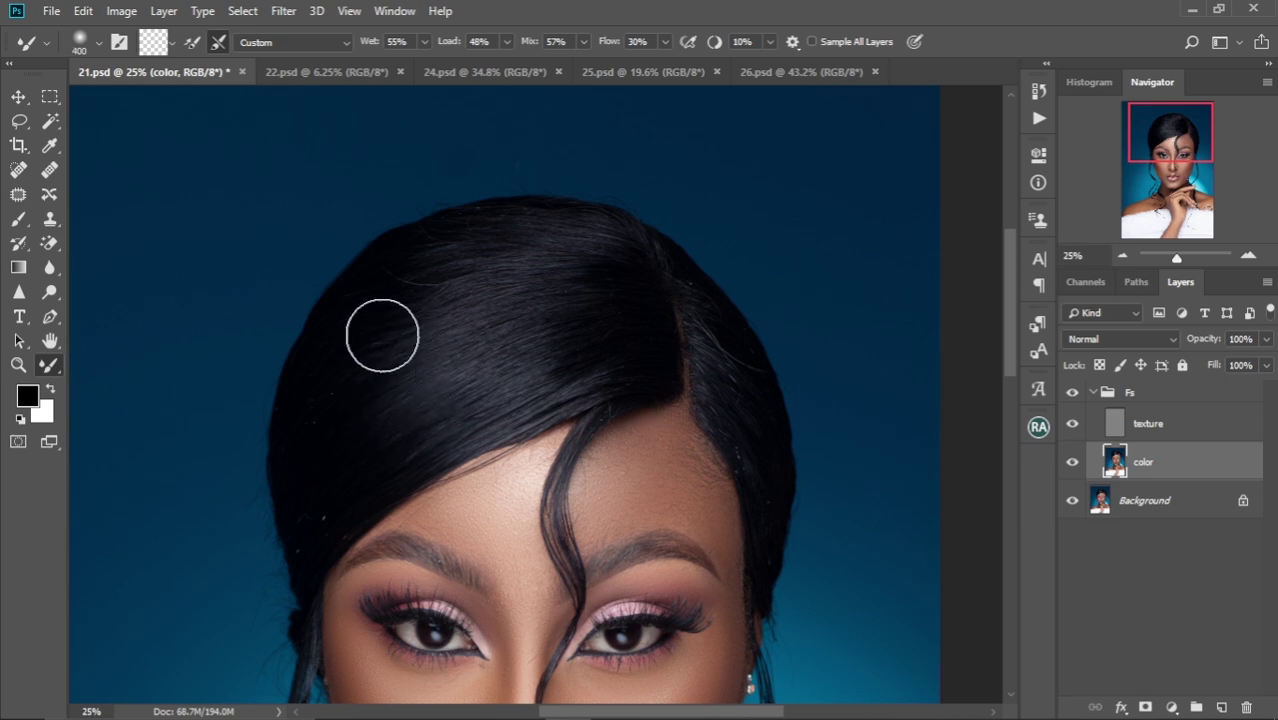
pyautogui.press('[')
pyautogui.press('[')
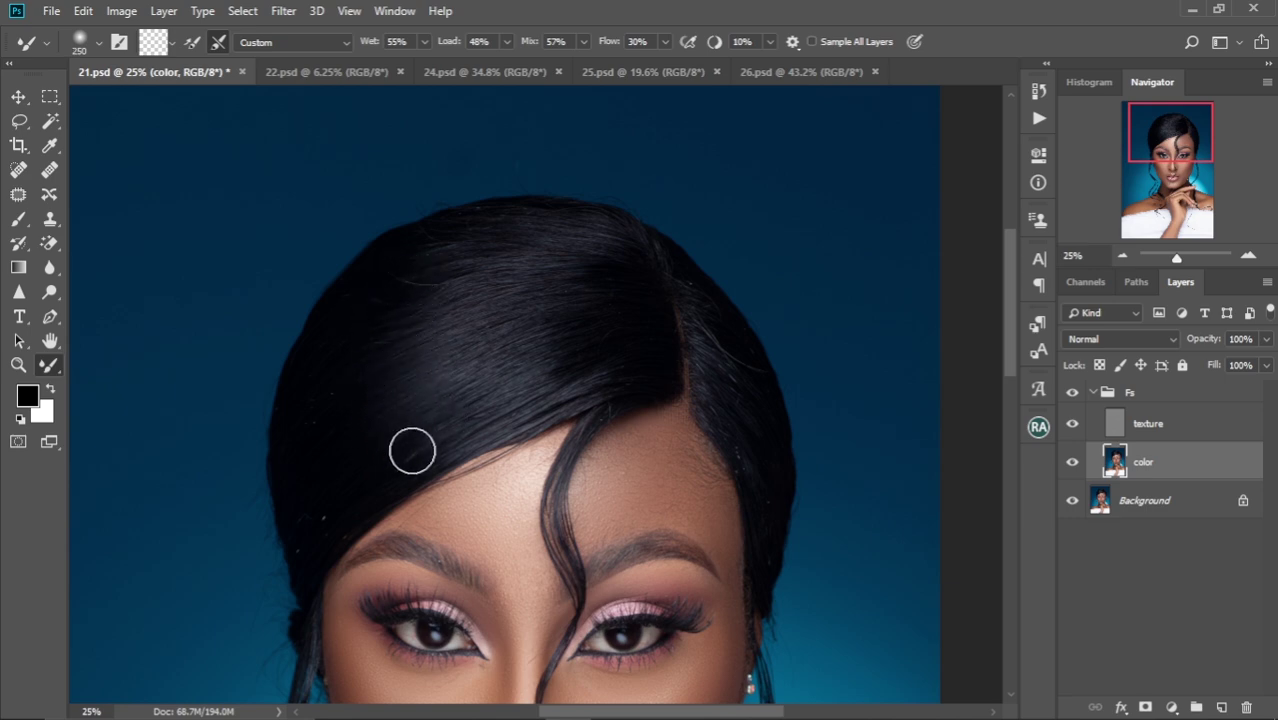
pyautogui.press(']')
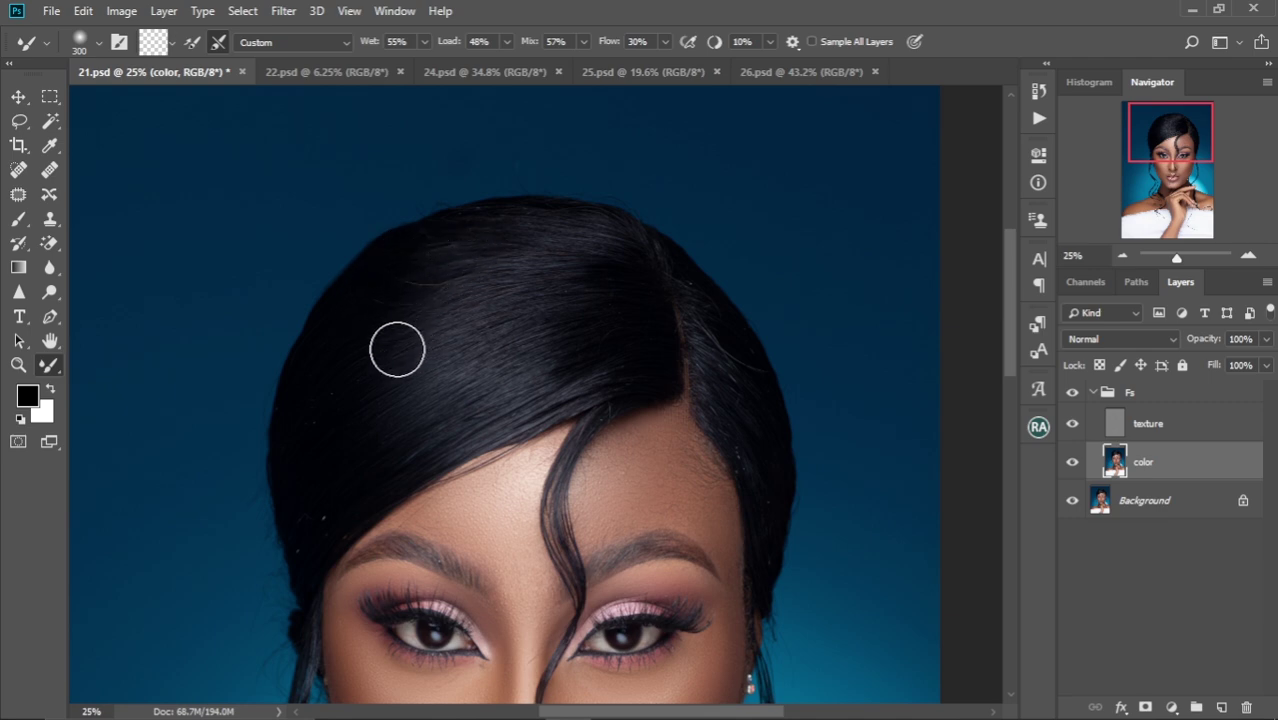
# - Blend the upper-left hair edge with a 175 px Mixer Brush and the middle of the swept hair at 250 to 300 px
pyautogui.press('[')
pyautogui.press('[')
pyautogui.press('[')
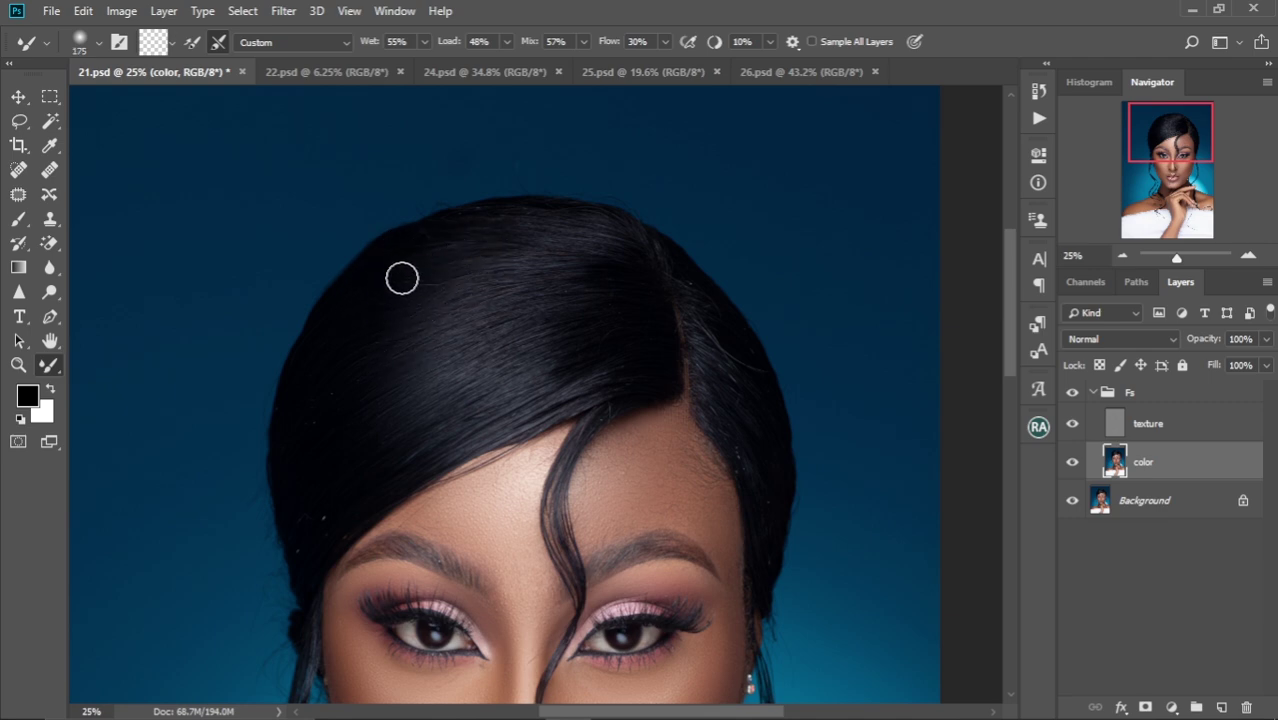
pyautogui.press(']')
pyautogui.press(']')
pyautogui.press(']')
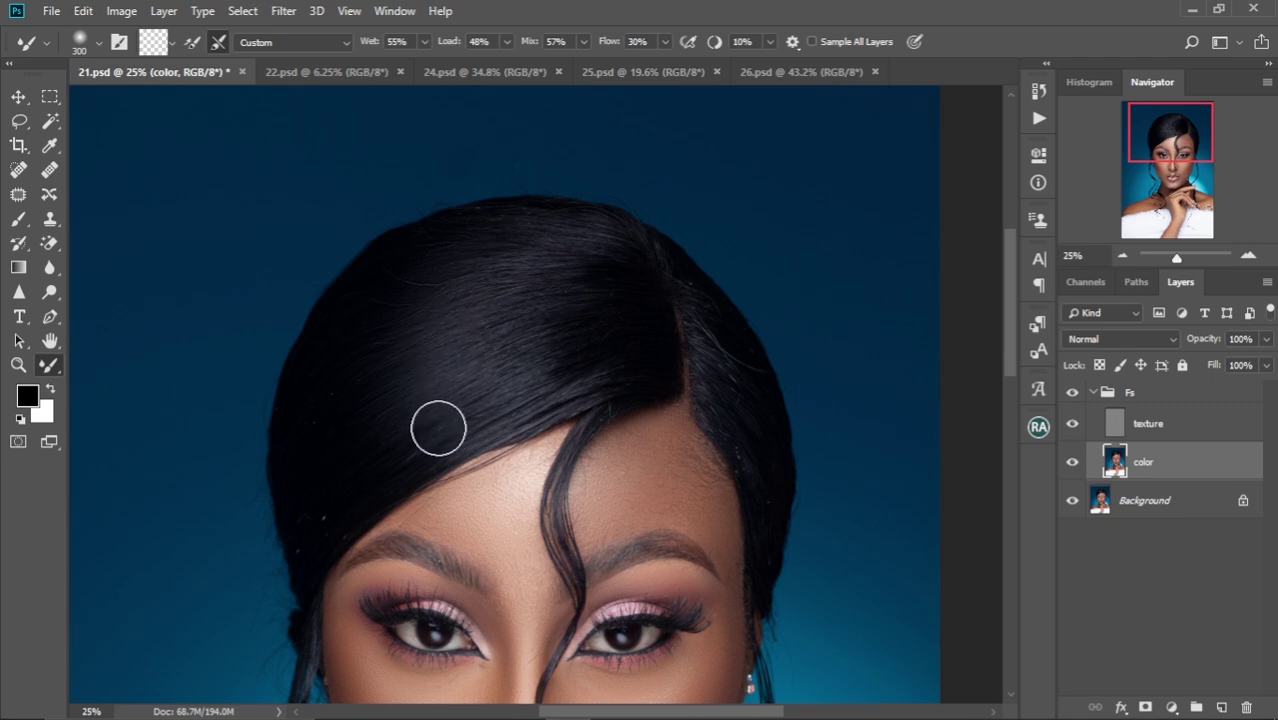
pyautogui.press('[')
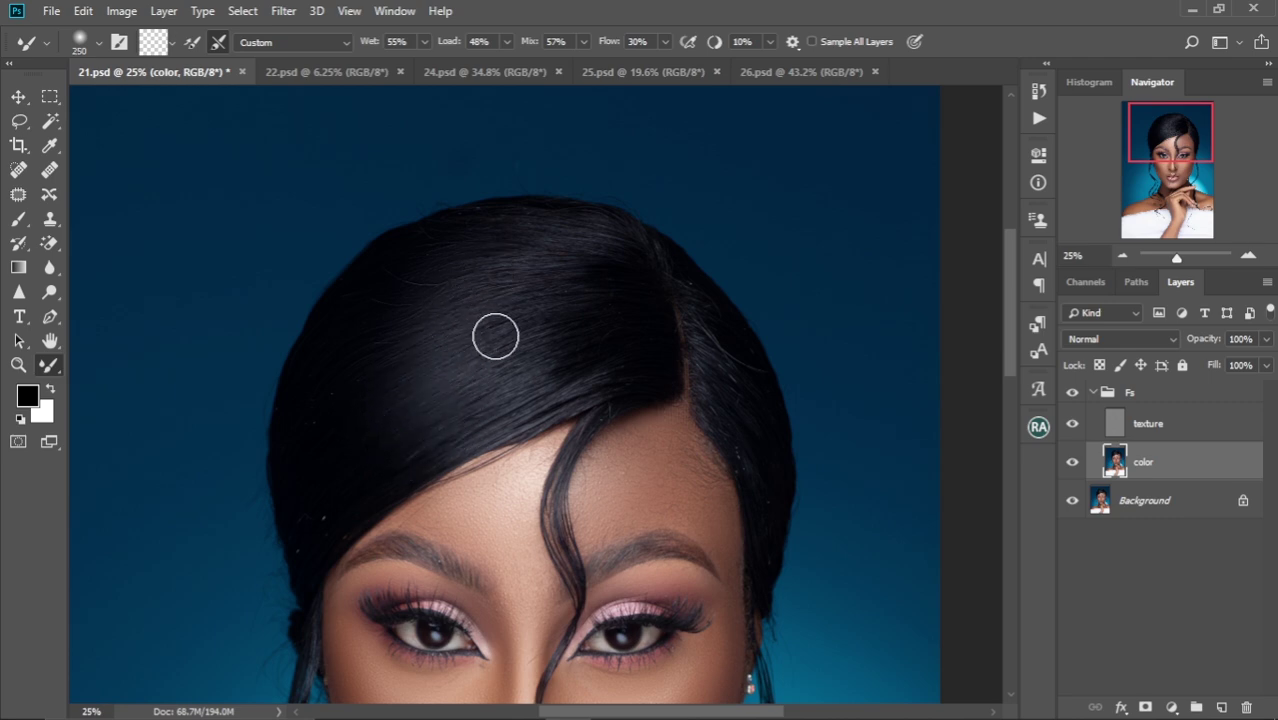
pyautogui.press(']')
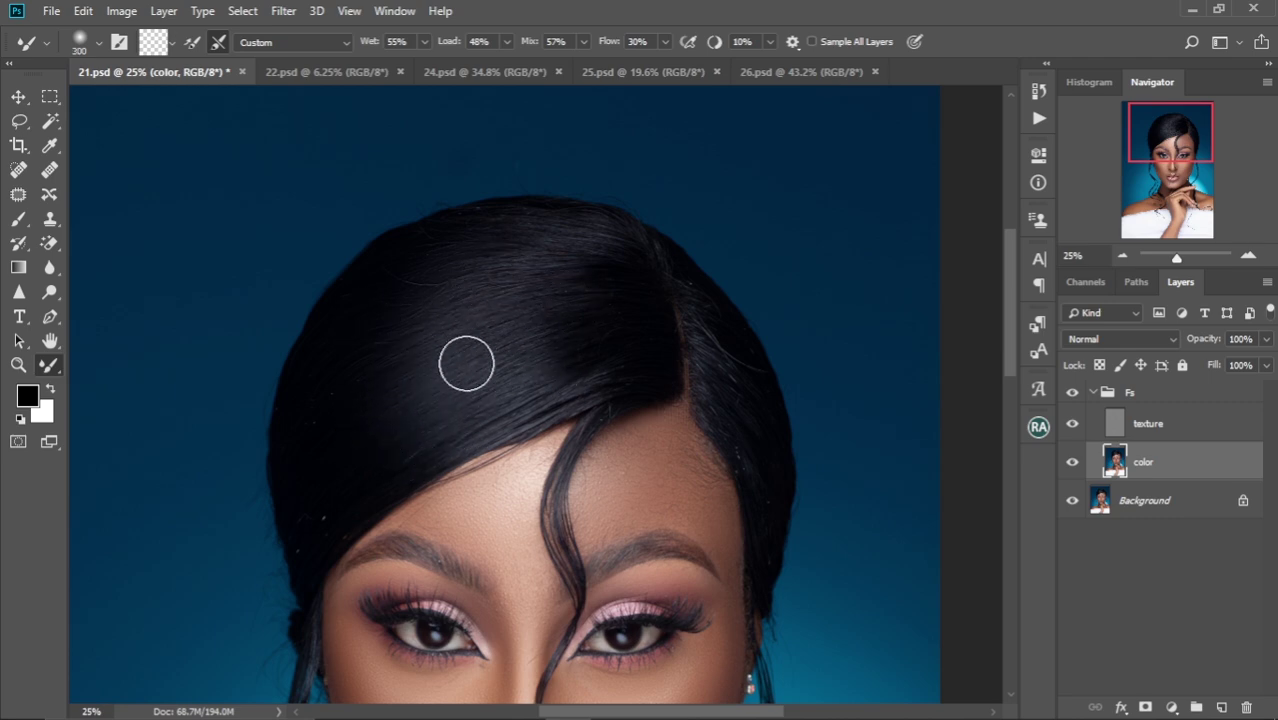
# - Even out the hair at the crown with a 175 px Mixer Brush and the hair beside the parting at up to 300 px
pyautogui.press('[')
pyautogui.press('[')
pyautogui.press('[')
pyautogui.press('[')
pyautogui.press('[')
pyautogui.press('[')
pyautogui.press(']')
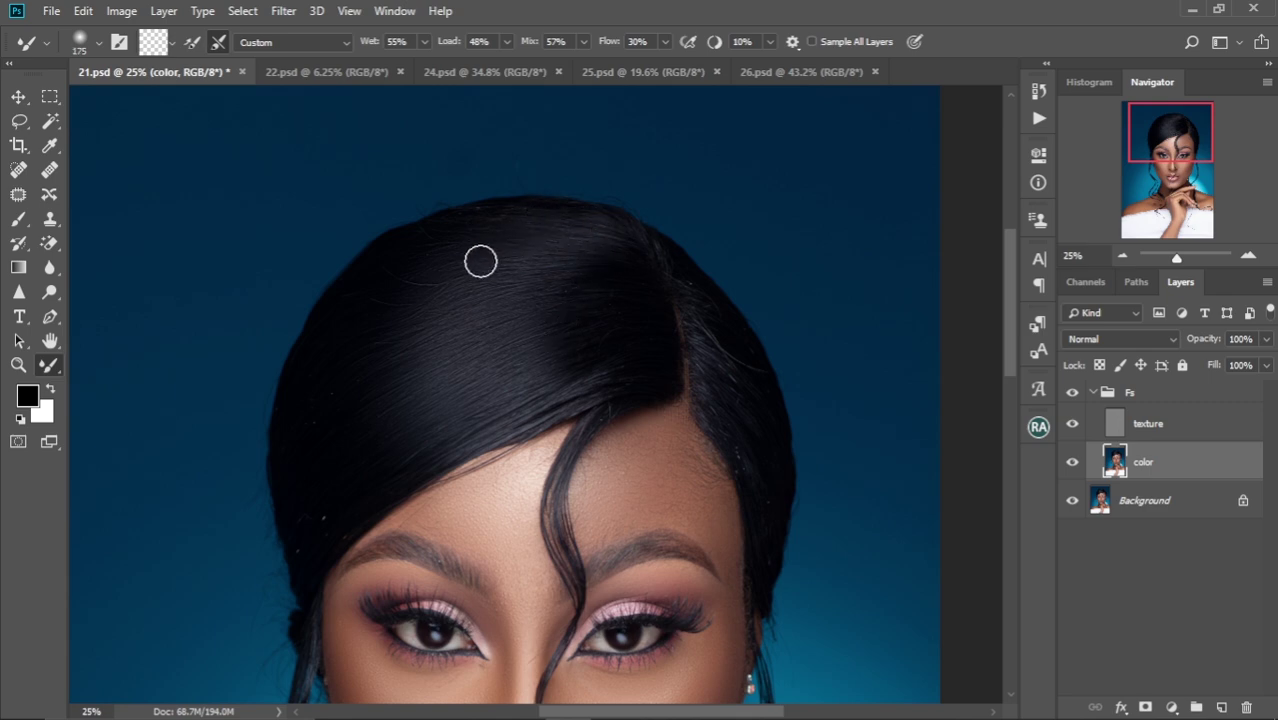
pyautogui.press(']')
pyautogui.press(']')
pyautogui.press(']')
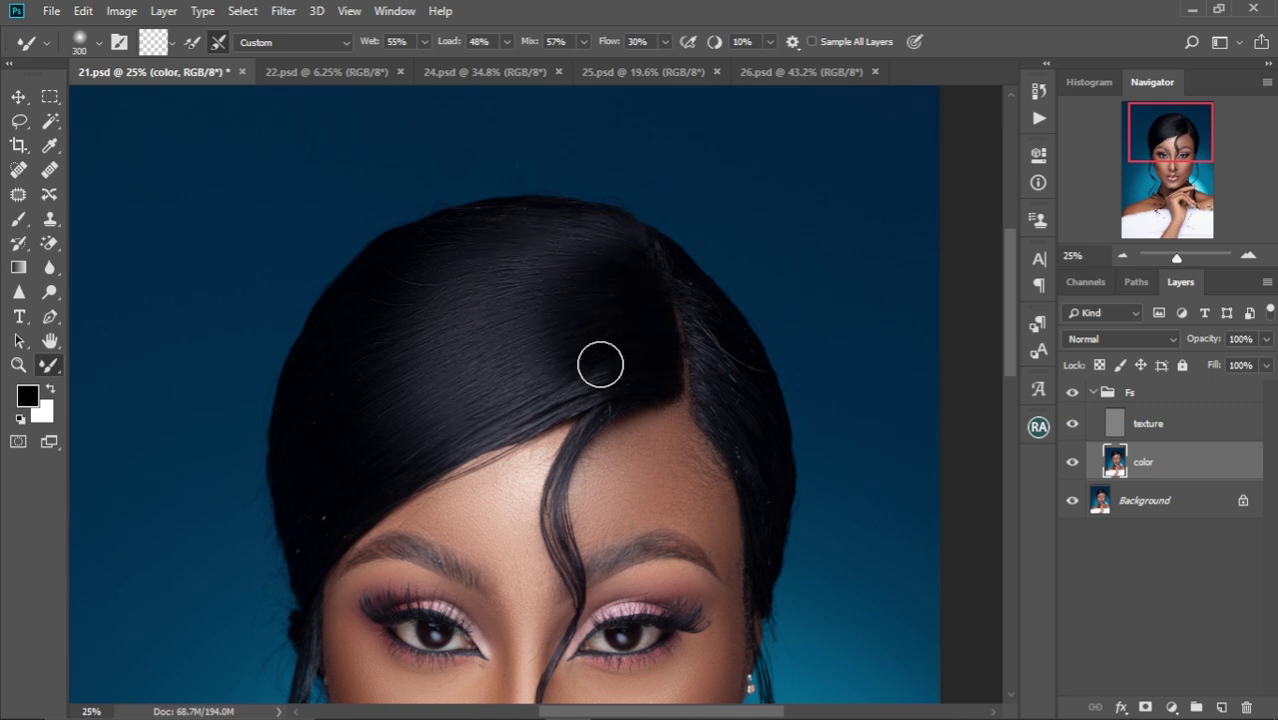
pyautogui.press('[')
pyautogui.press('[')
# - Smooth the hair section right of the parting on the color layer with the Mixer Brush at 125 to 175 px
pyautogui.hotkey('ctrl', '-')
pyautogui.hotkey('ctrl', '-')
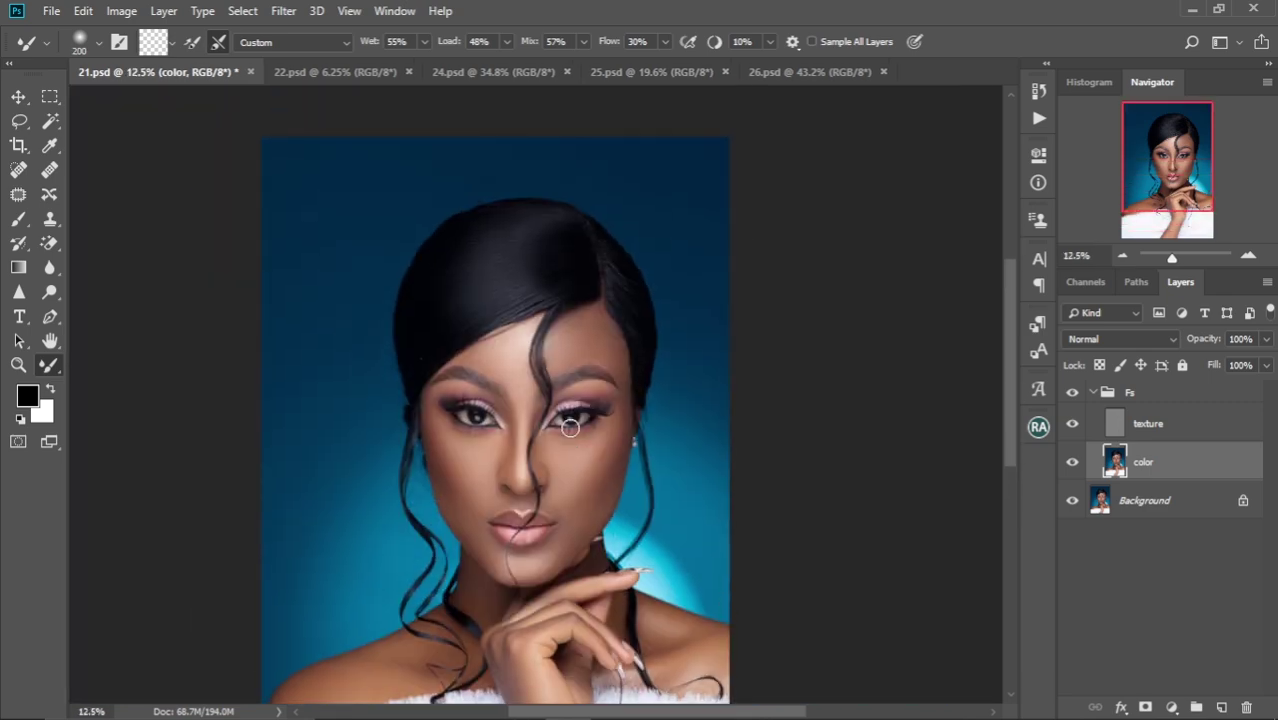
pyautogui.press('[')
pyautogui.press('[')
pyautogui.press('[')
pyautogui.scroll(4, 570, 428)
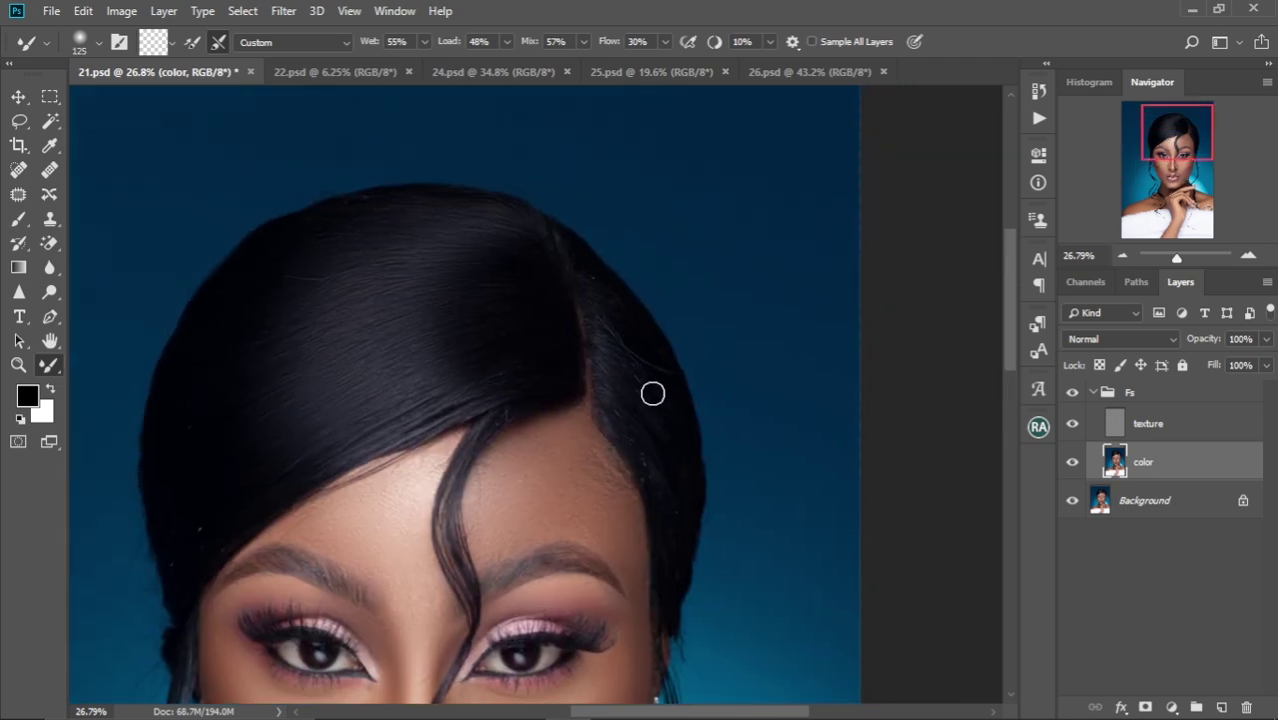
pyautogui.scroll(-2, 652, 394)
pyautogui.press(']')
pyautogui.press(']')
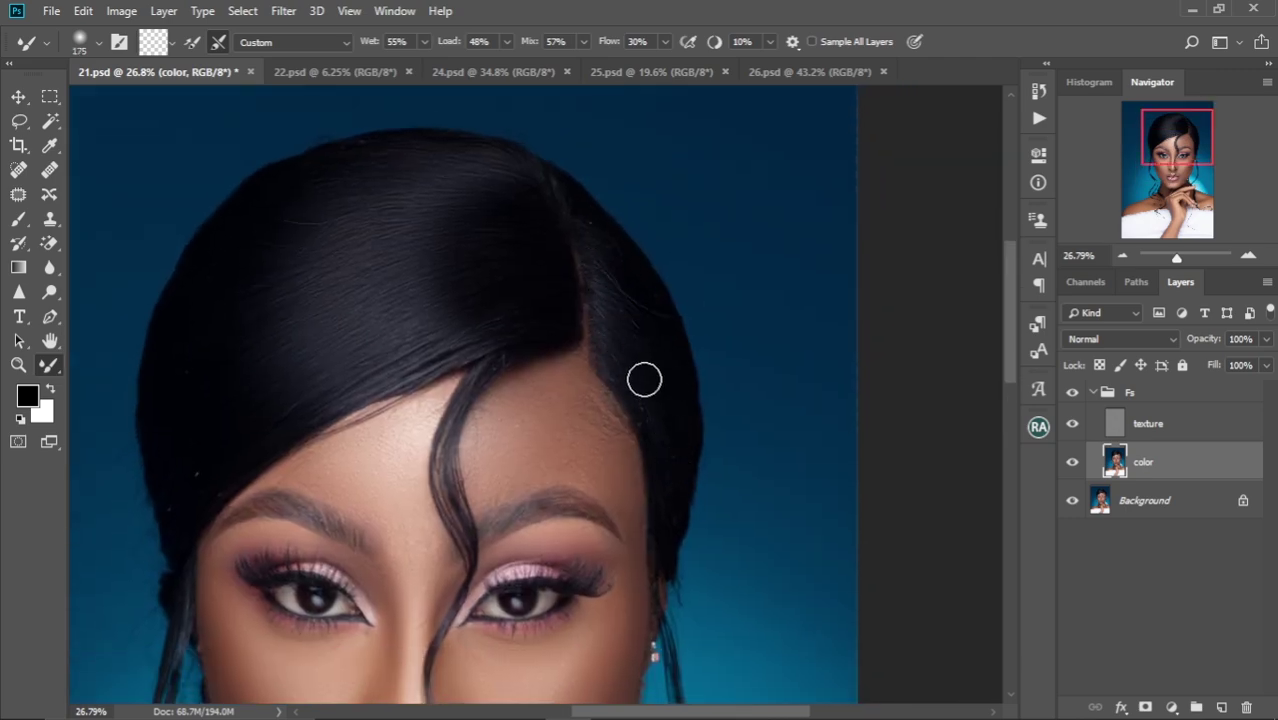
pyautogui.press('[')
pyautogui.press('[')
pyautogui.press('[')
pyautogui.scroll(-6, 537, 174)
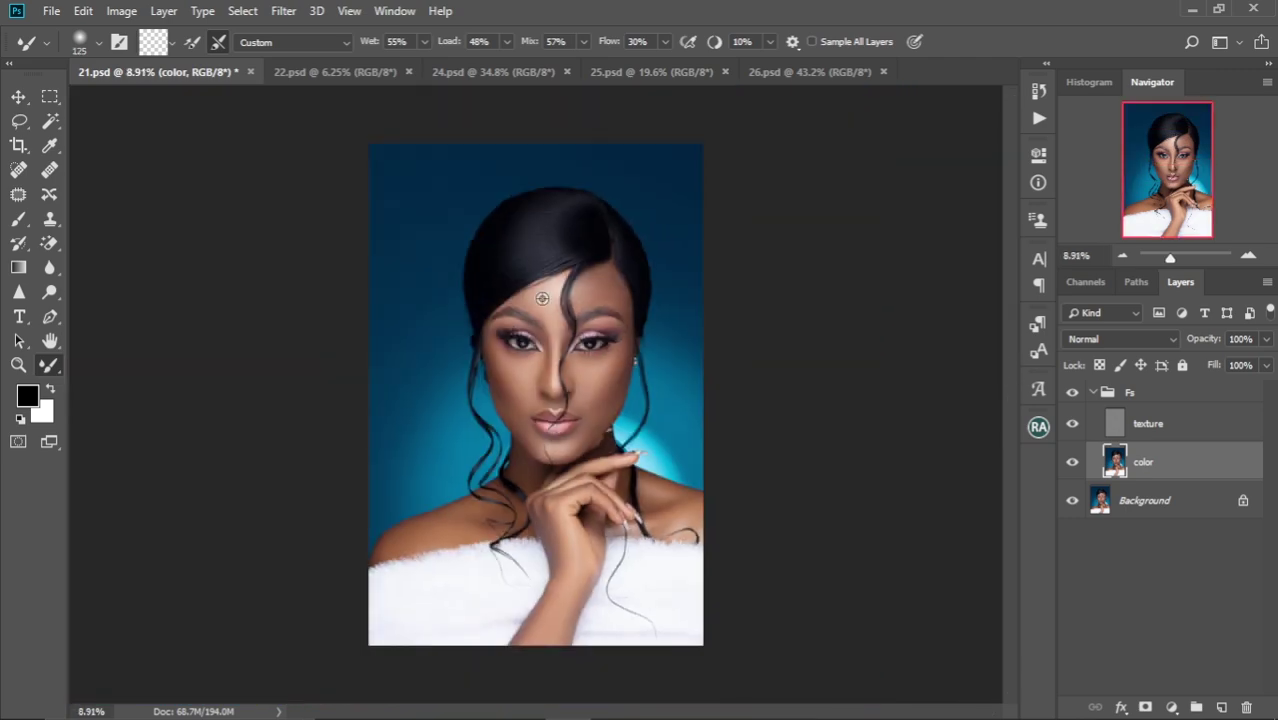
# - Compare the smoothed hair and skin with the original by toggling the Fs group, on the full portrait and closer on the head
pyautogui.scroll(3, 410, 263)
pyautogui.scroll(1, 541, 298)
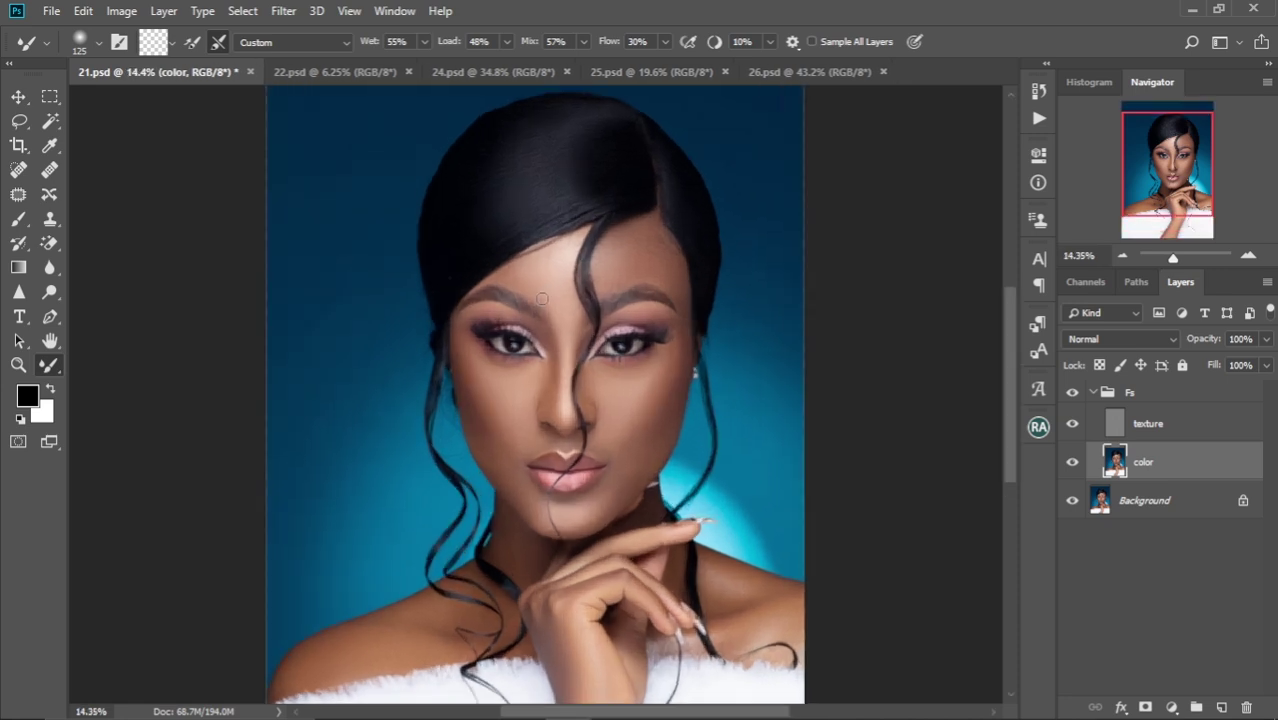
pyautogui.scroll(-2, 541, 298)
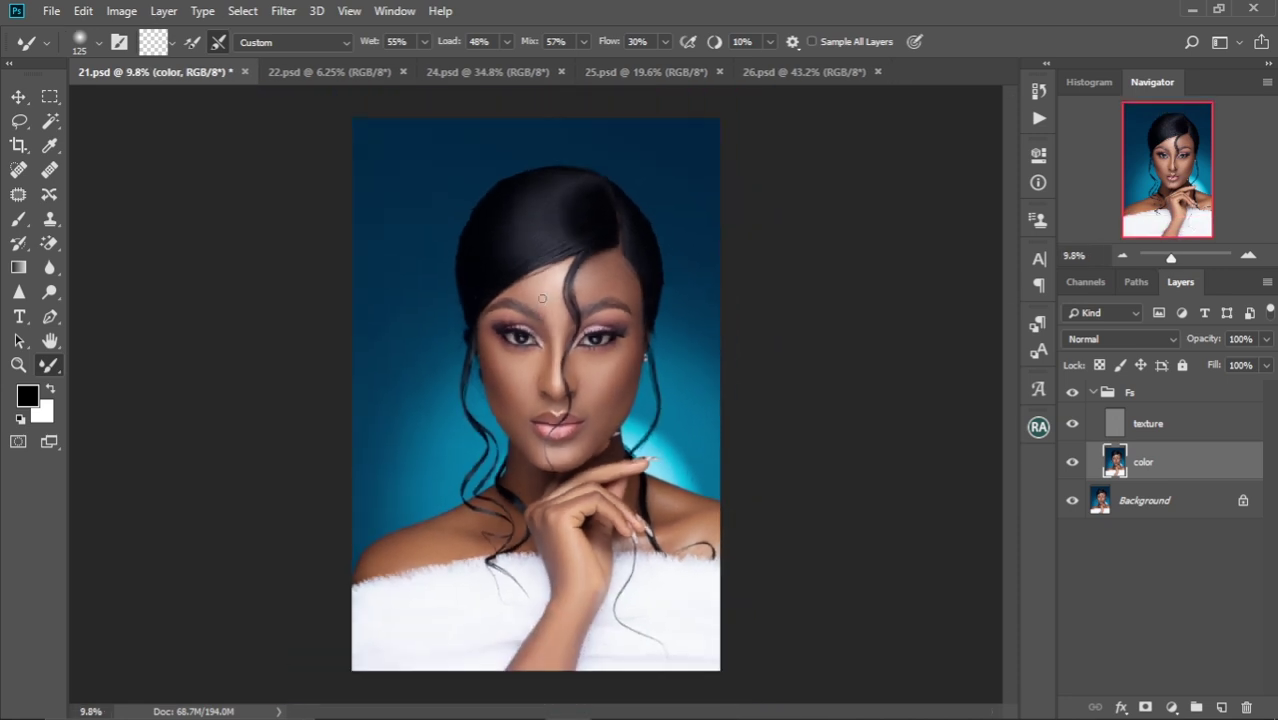
pyautogui.click(1073, 393)
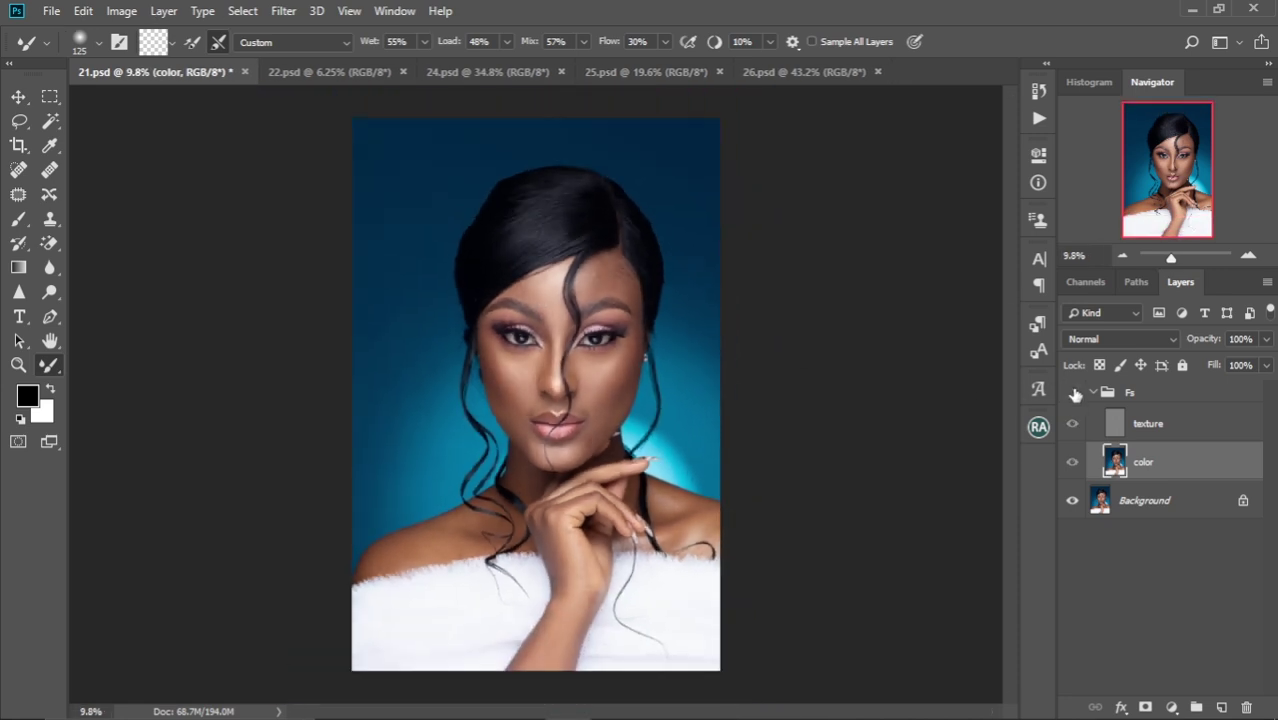
pyautogui.click(1073, 393)
pyautogui.scroll(4, 607, 376)
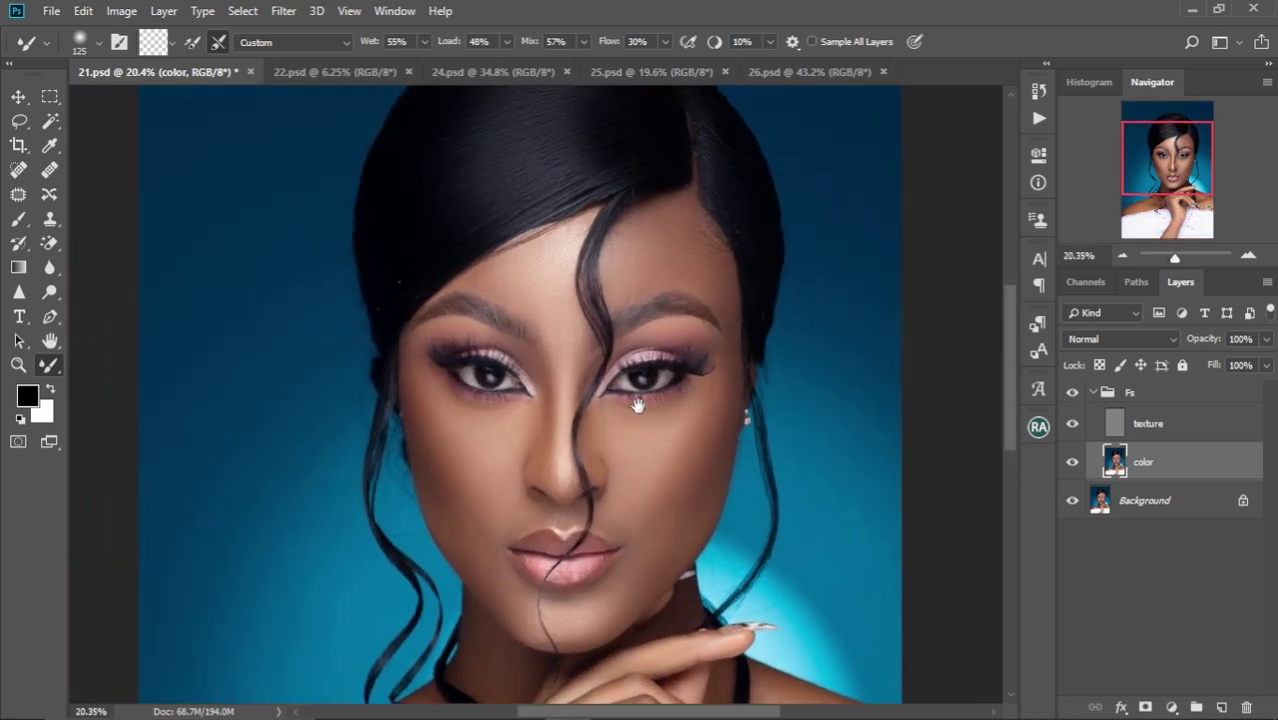
pyautogui.moveTo(637, 404); pyautogui.dragTo(633, 428)
pyautogui.click(1074, 396)
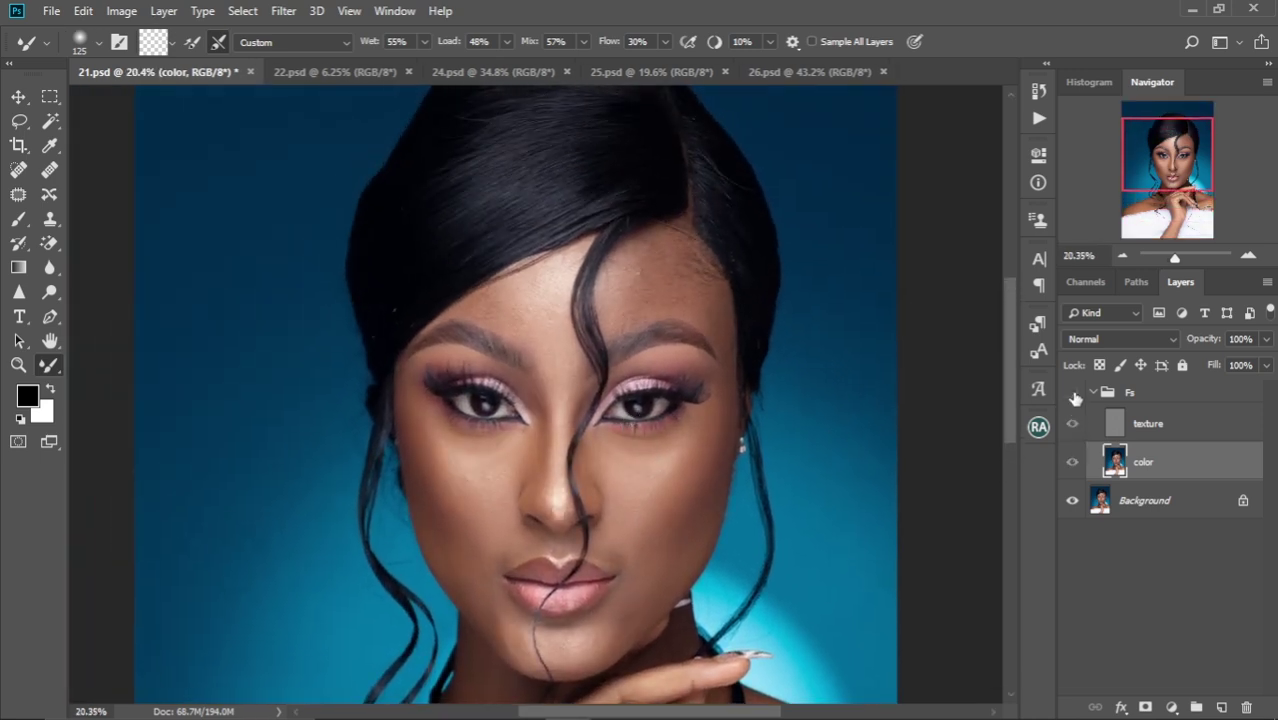
pyautogui.click(1073, 393)
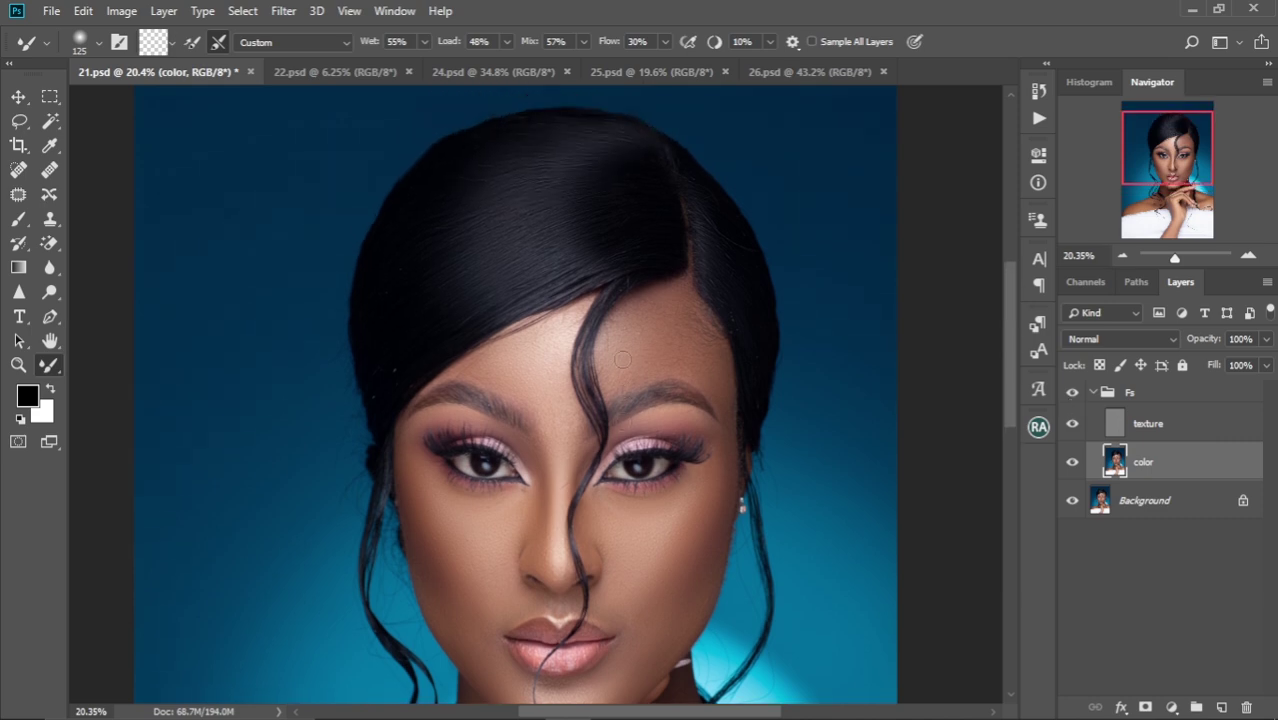
# - Blend the lower edge of the swept hair where it meets the left side of the forehead with a 70 px Mixer Brush
pyautogui.scroll(5, 582, 317)
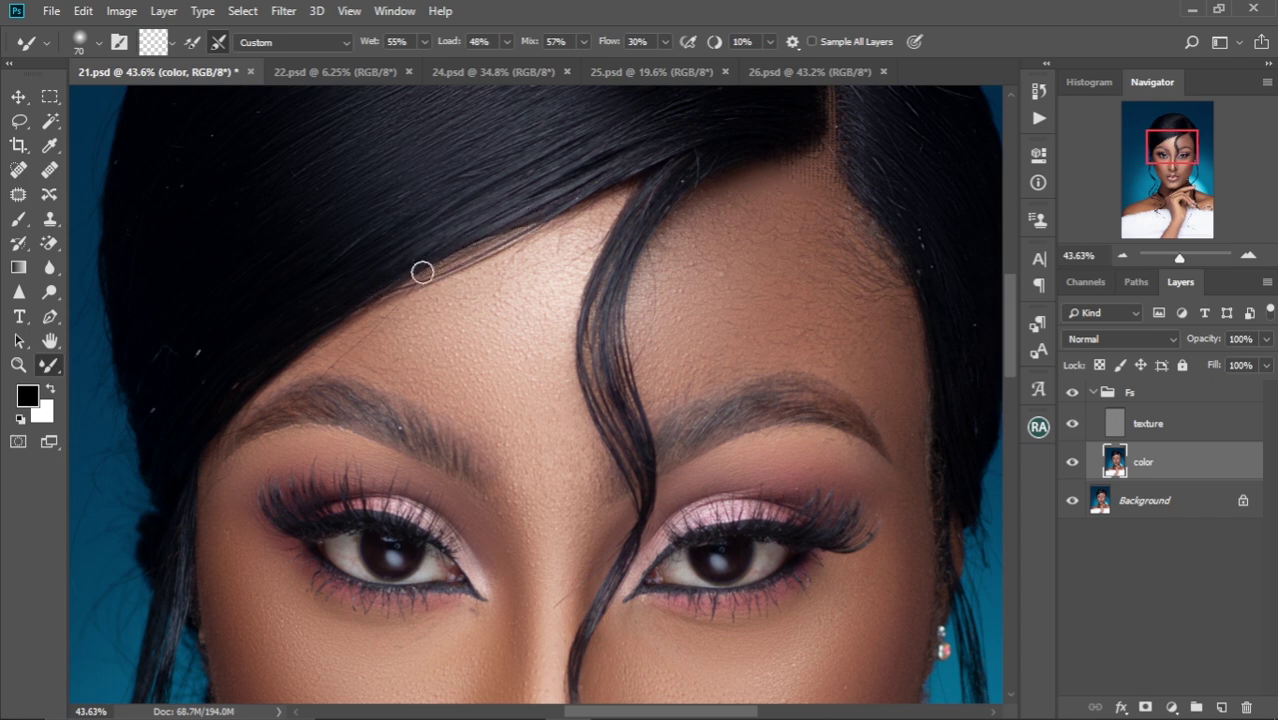
pyautogui.hotkey('ctrl', '-')
pyautogui.hotkey('ctrl', '-')
pyautogui.hotkey('ctrl', '-')
pyautogui.hotkey('ctrl', '-')
pyautogui.hotkey('ctrl', '-')
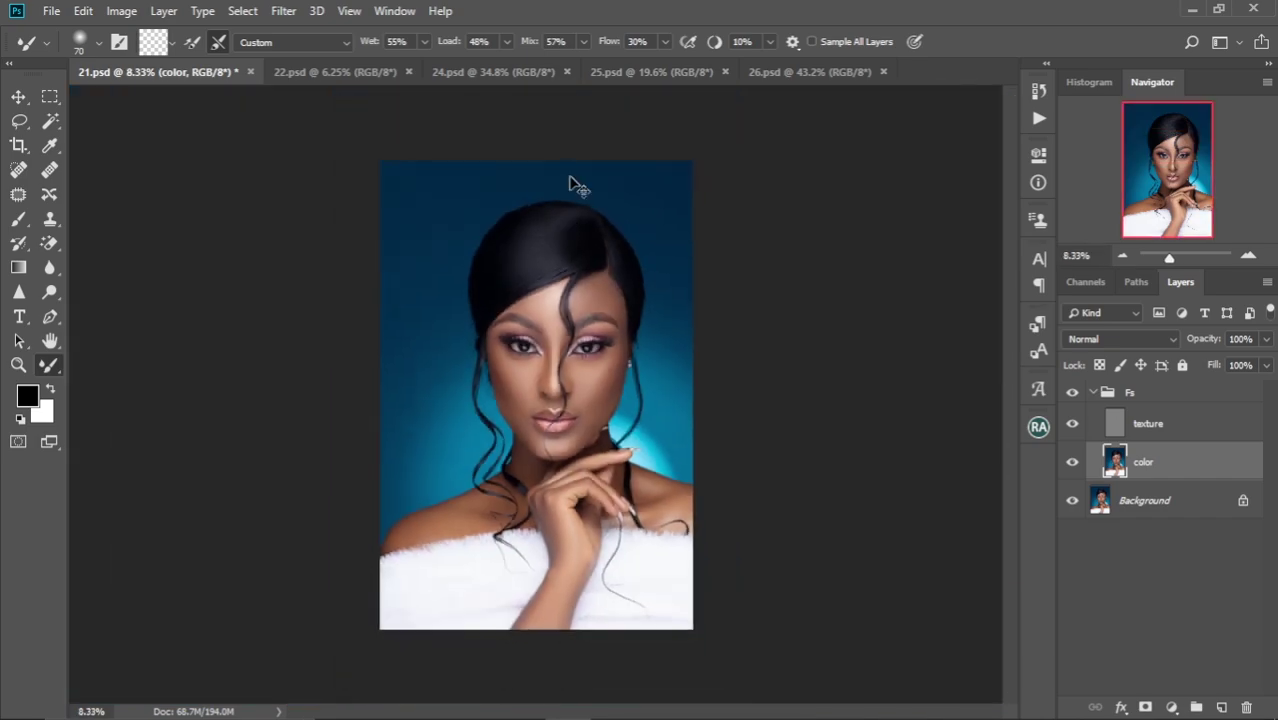
# - Smooth the hair beside the right-hand temple with a 150 px Mixer Brush and review the full portrait
pyautogui.hotkey('ctrl', '+')
pyautogui.hotkey('ctrl', '+')
pyautogui.hotkey('ctrl', '+')
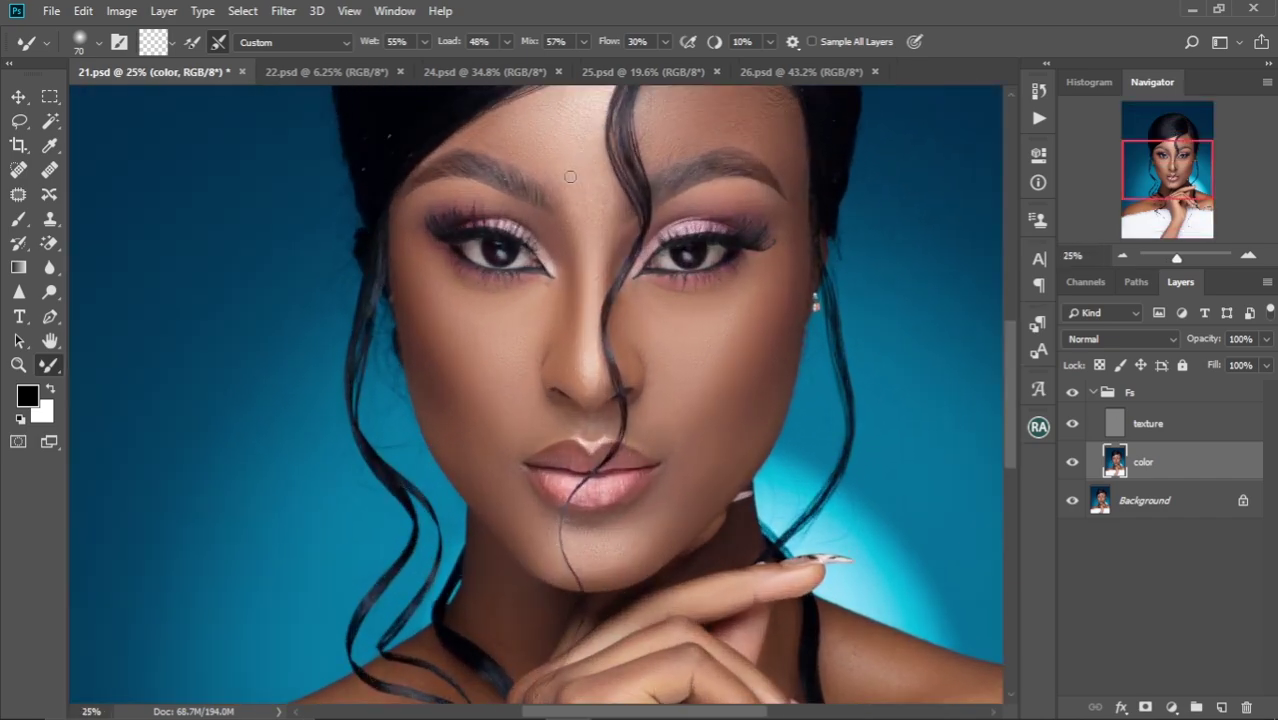
pyautogui.moveTo(685, 199); pyautogui.dragTo(551, 322)
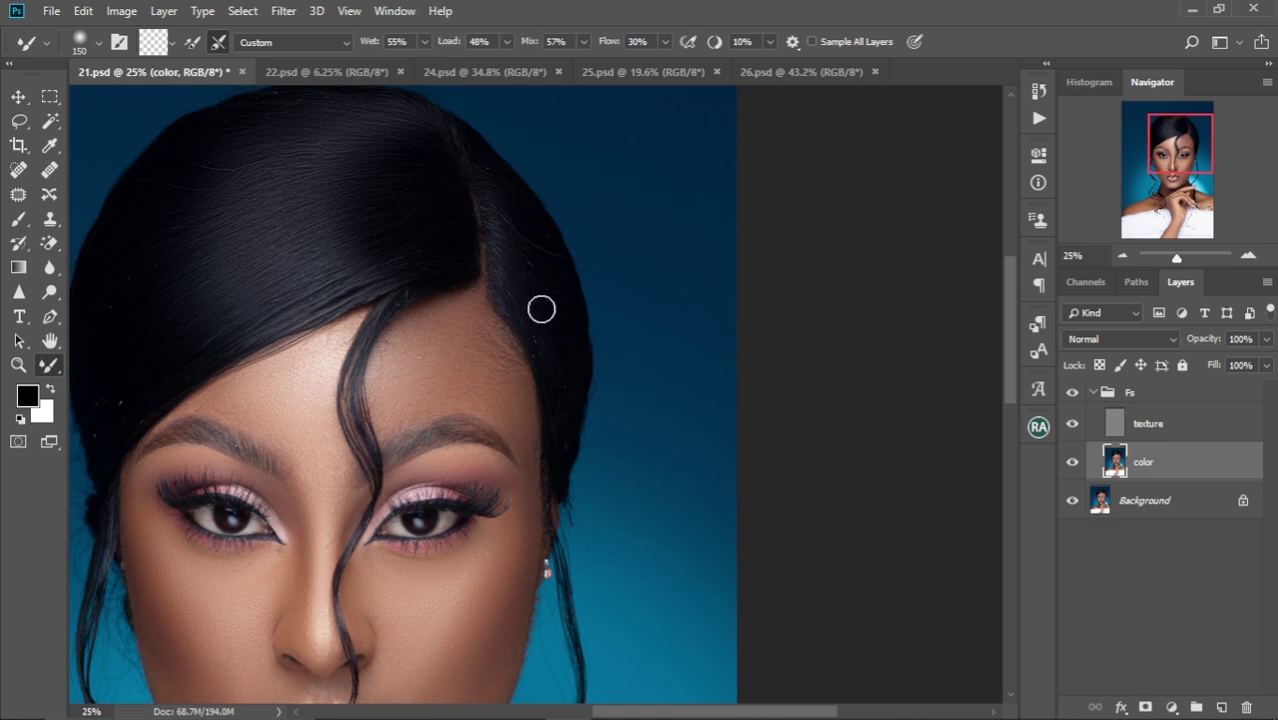
pyautogui.hotkey('ctrl', '0')
pyautogui.hotkey('ctrl', '-')
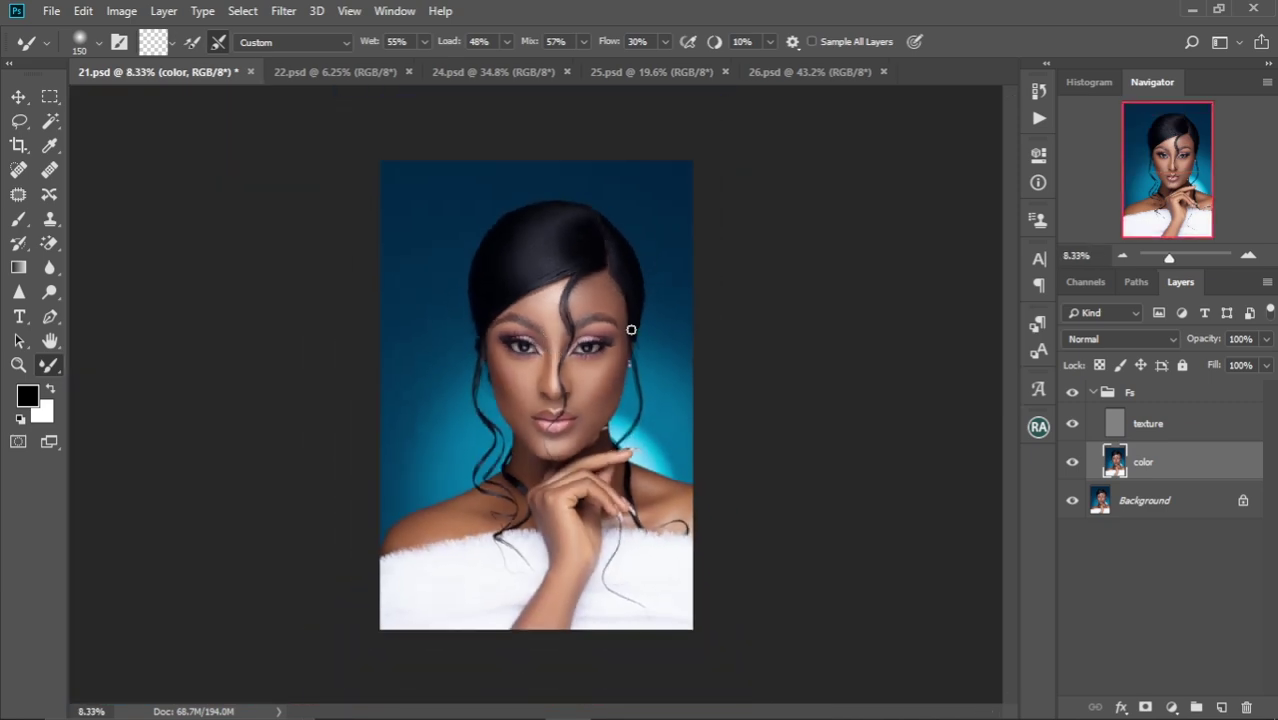
# - Heal the fine stray hair across the nose bridge and the skin below the left eye's inner corner on the texture layer with a 25 px Spot Healing Brush
pyautogui.scroll(5, 597, 383)
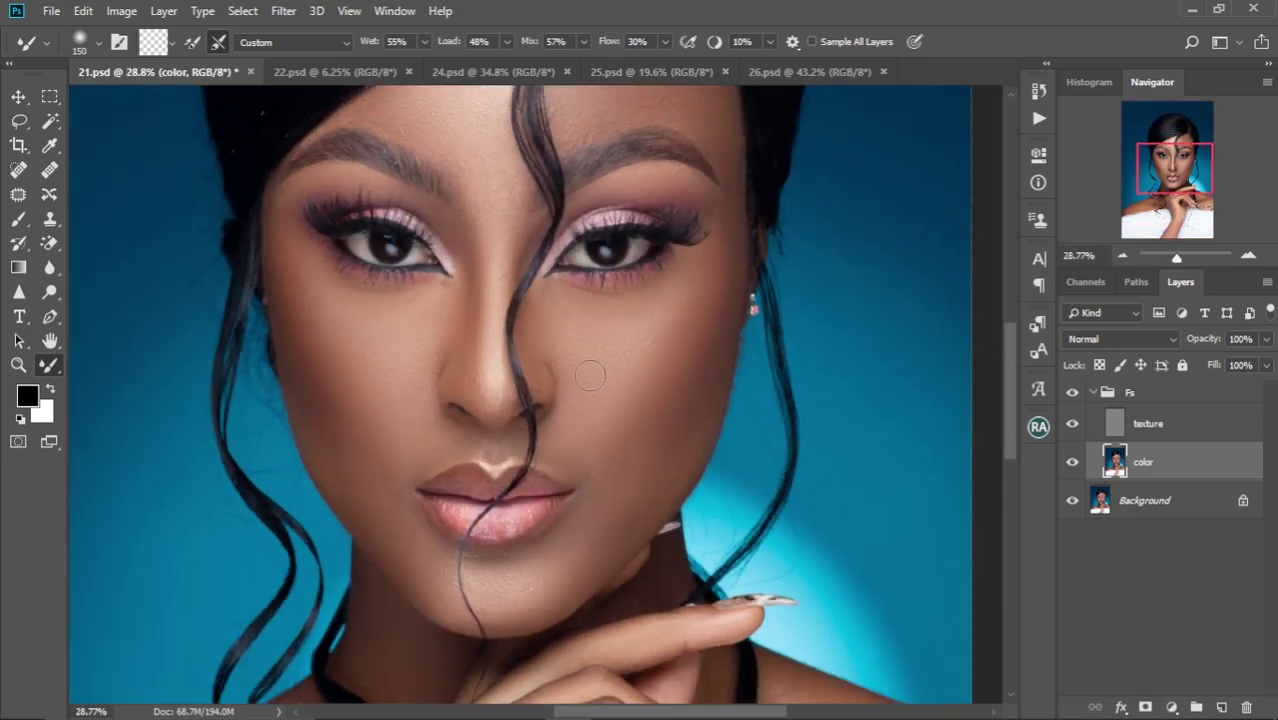
pyautogui.moveTo(590, 375); pyautogui.dragTo(603, 399)
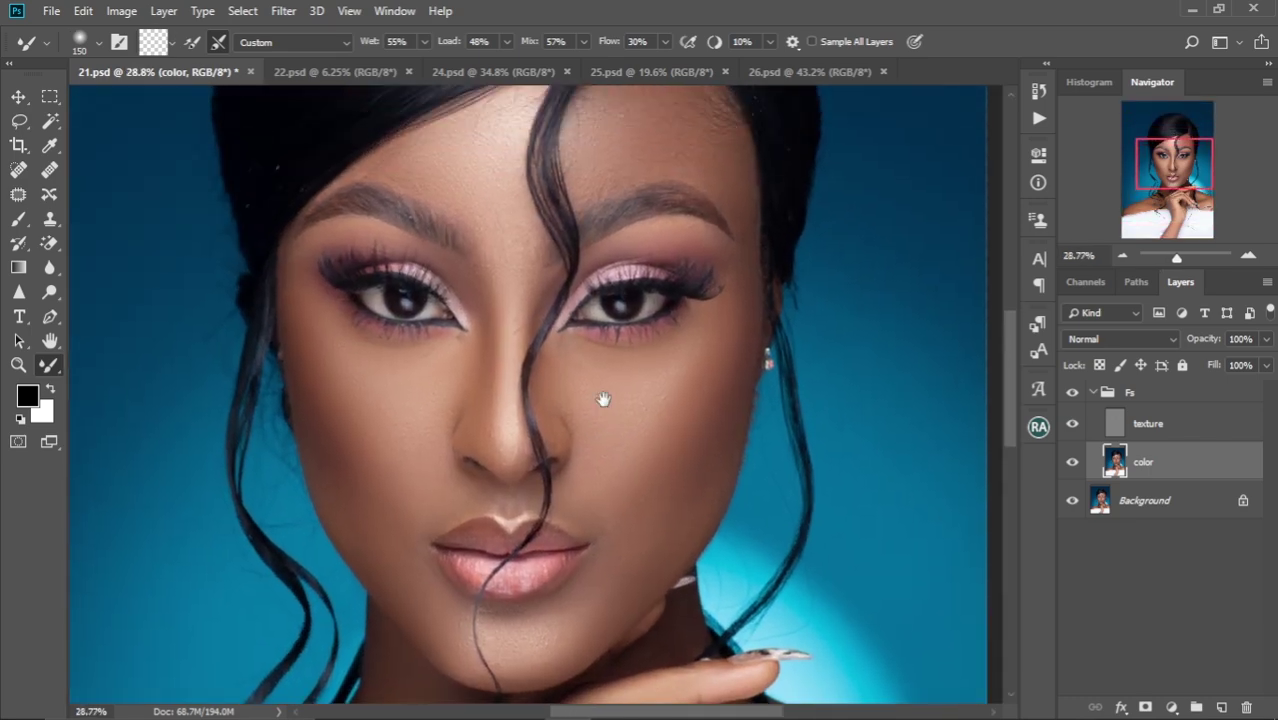
pyautogui.click(1165, 424)
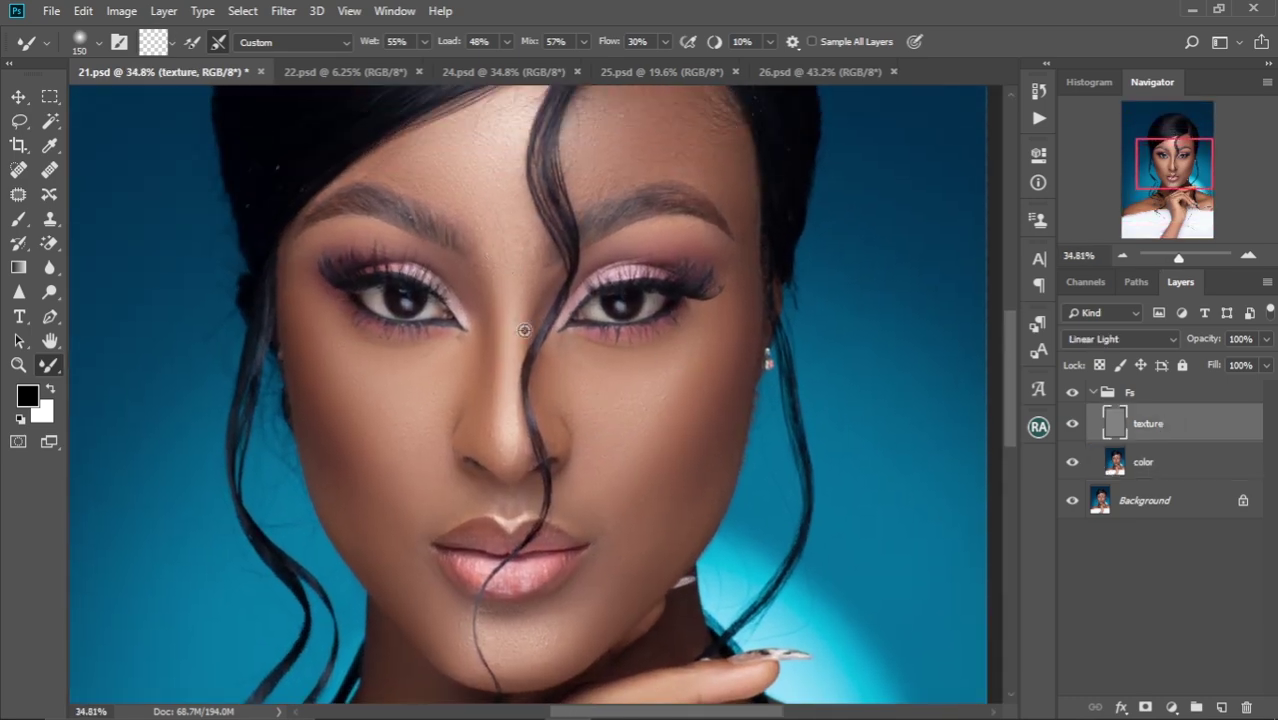
pyautogui.scroll(2, 524, 330)
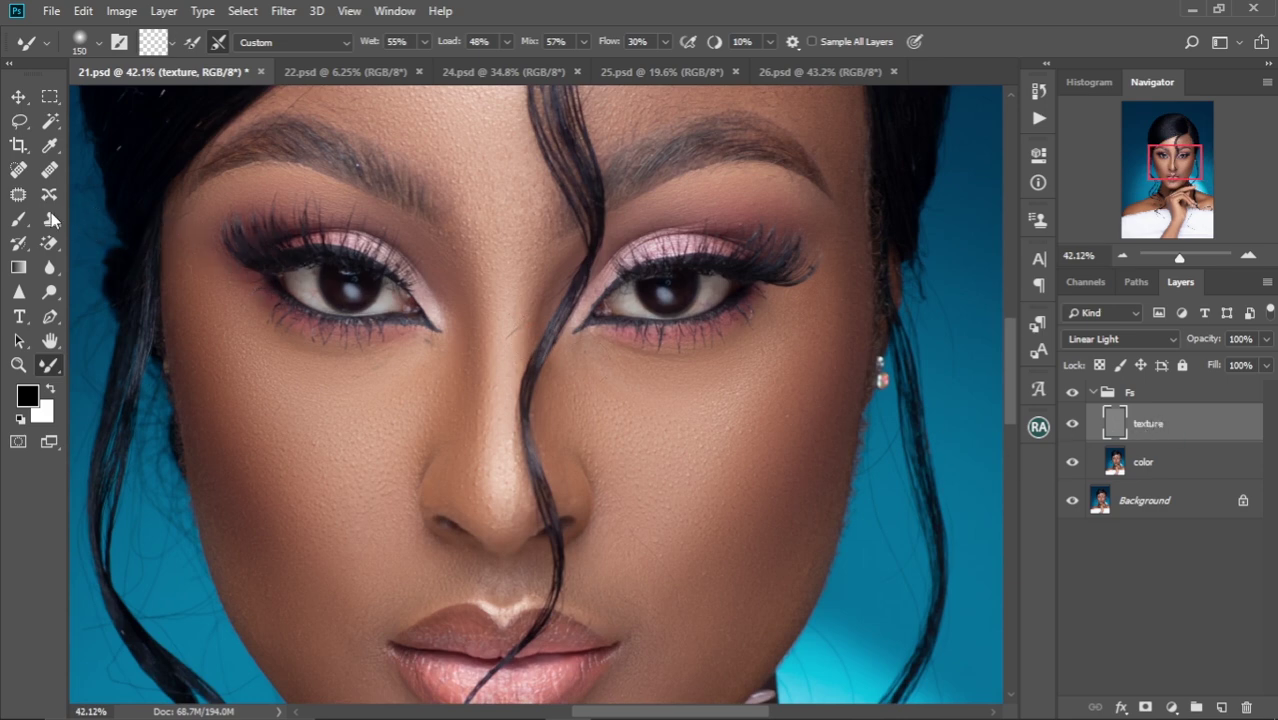
pyautogui.click(16, 172)
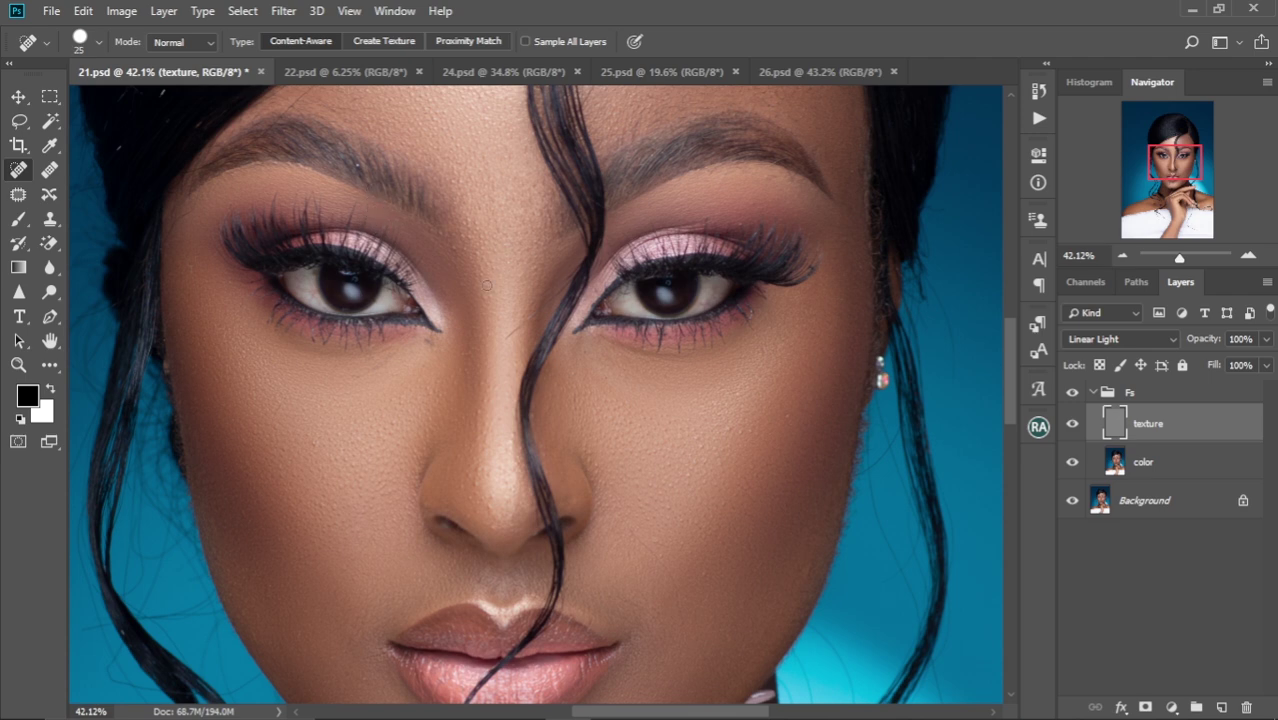
pyautogui.scroll(2, 415, 383)
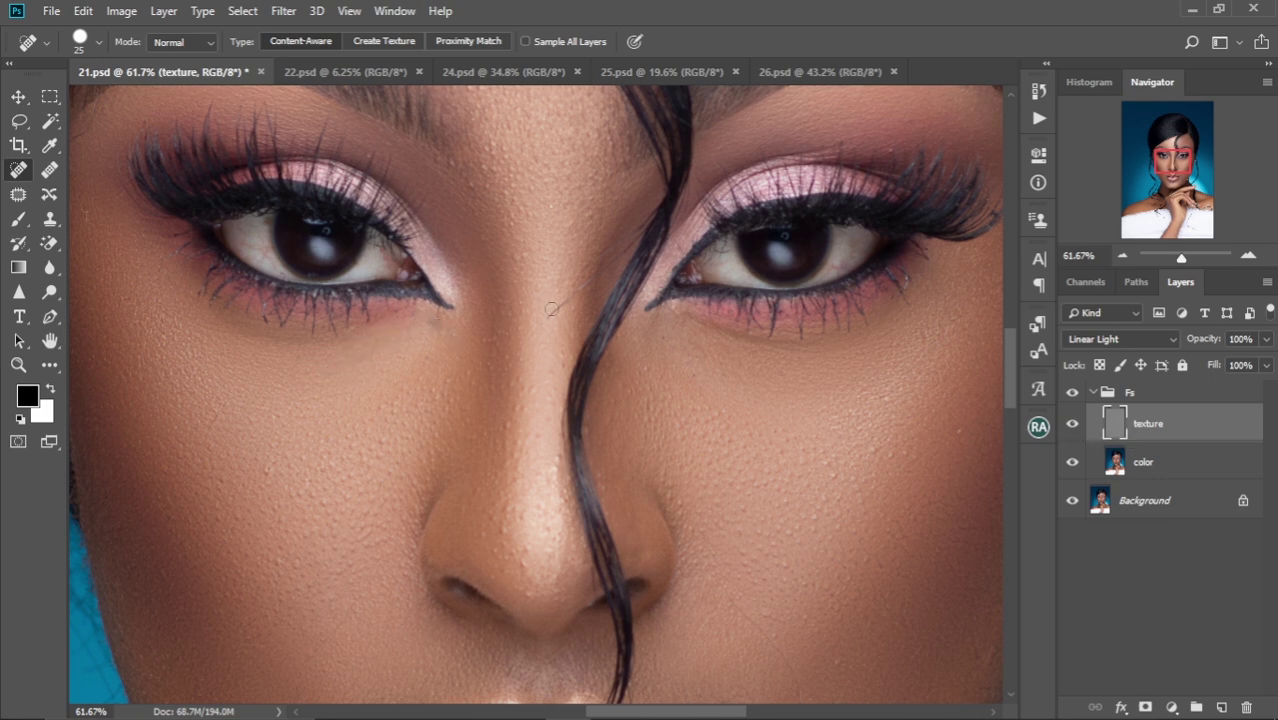
pyautogui.moveTo(551, 309)
pyautogui.mouseDown()
pyautogui.moveTo(548, 294)
pyautogui.moveTo(584, 290)
pyautogui.moveTo(620, 248)
pyautogui.mouseUp()
pyautogui.moveTo(441, 327); pyautogui.dragTo(455, 333)
# - Heal the small fine marks on the cheek to the right of the nose on the texture layer with the Spot Healing Brush
pyautogui.scroll(-3, 480, 365)
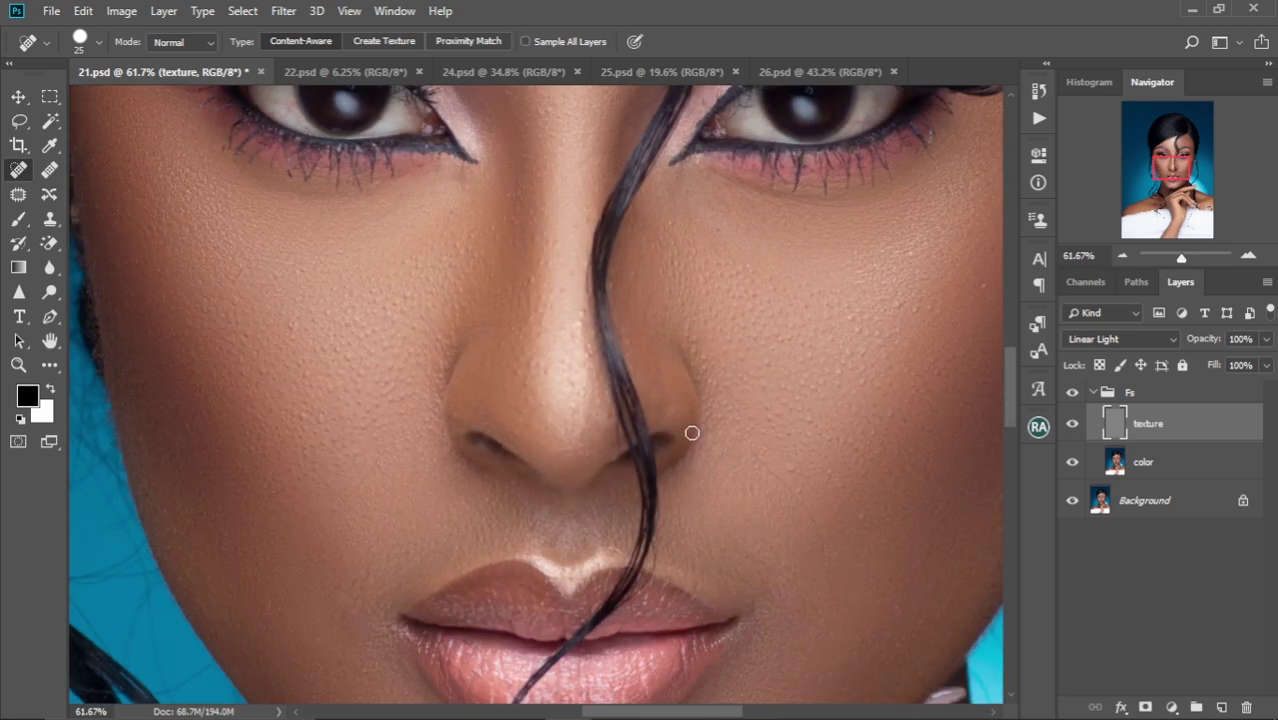
pyautogui.moveTo(690, 434); pyautogui.dragTo(550, 364)
pyautogui.moveTo(681, 458); pyautogui.dragTo(686, 482)
pyautogui.moveTo(652, 398); pyautogui.dragTo(663, 410)
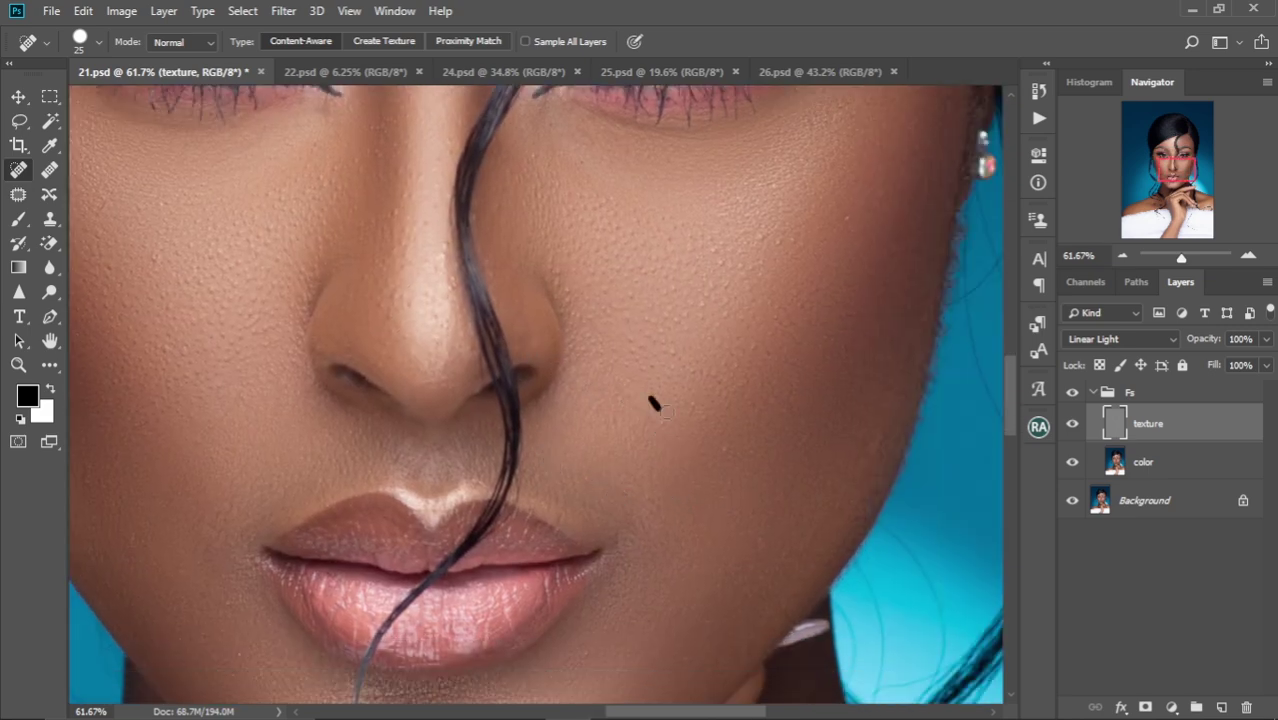
# - Review the retouched skin on the full portrait and closer on the forehead, eyes, cheeks and chin
pyautogui.hotkey('ctrl', '0')
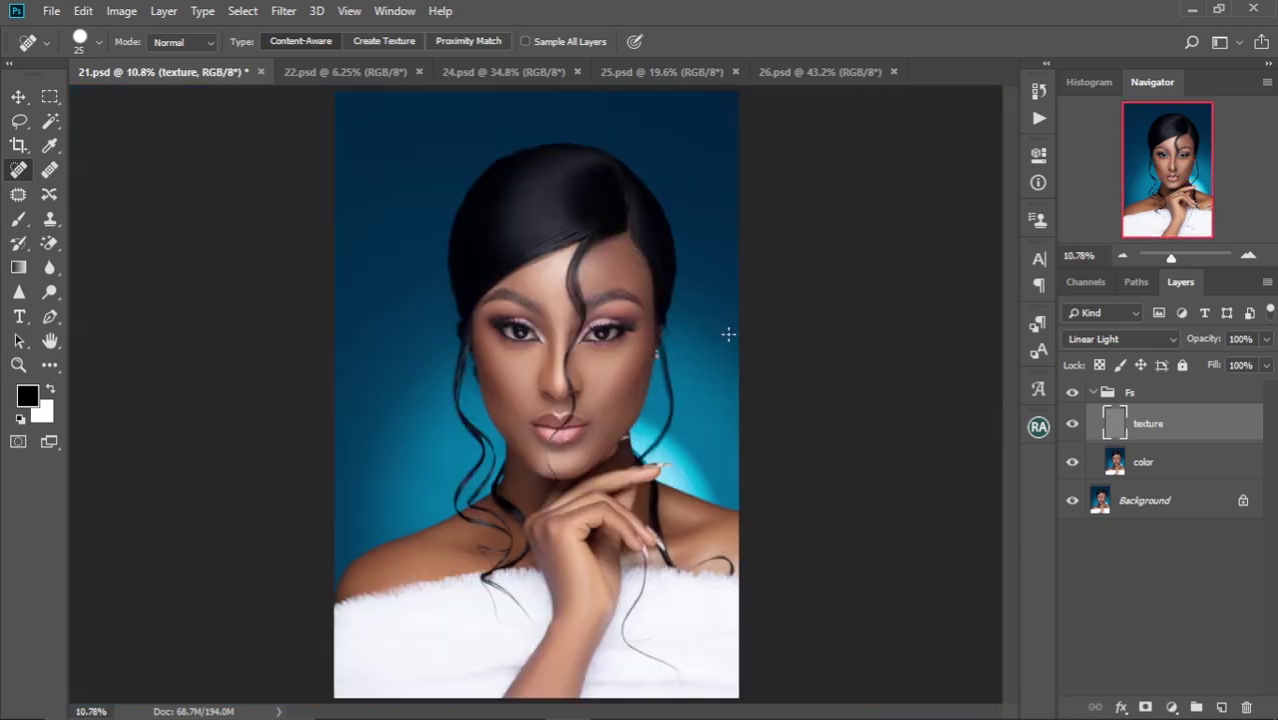
pyautogui.scroll(5, 565, 335)
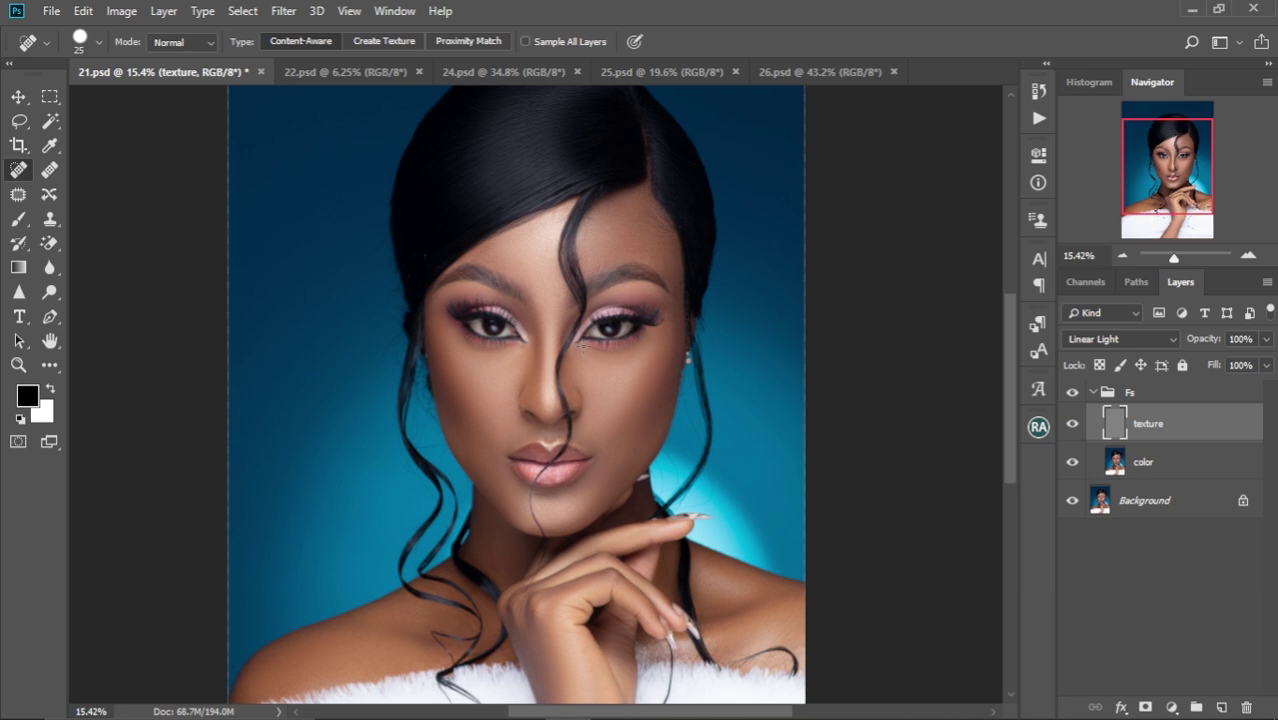
pyautogui.moveTo(583, 344); pyautogui.dragTo(601, 380)
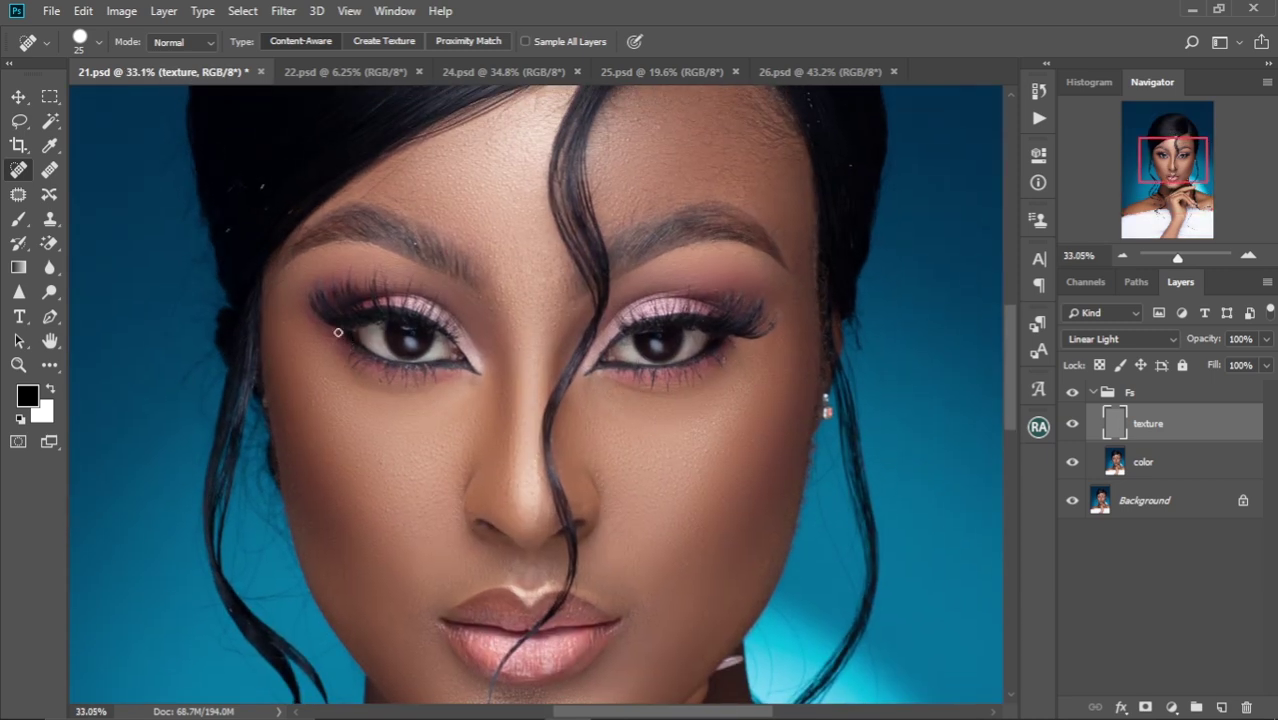
pyautogui.scroll(2, 443, 312)
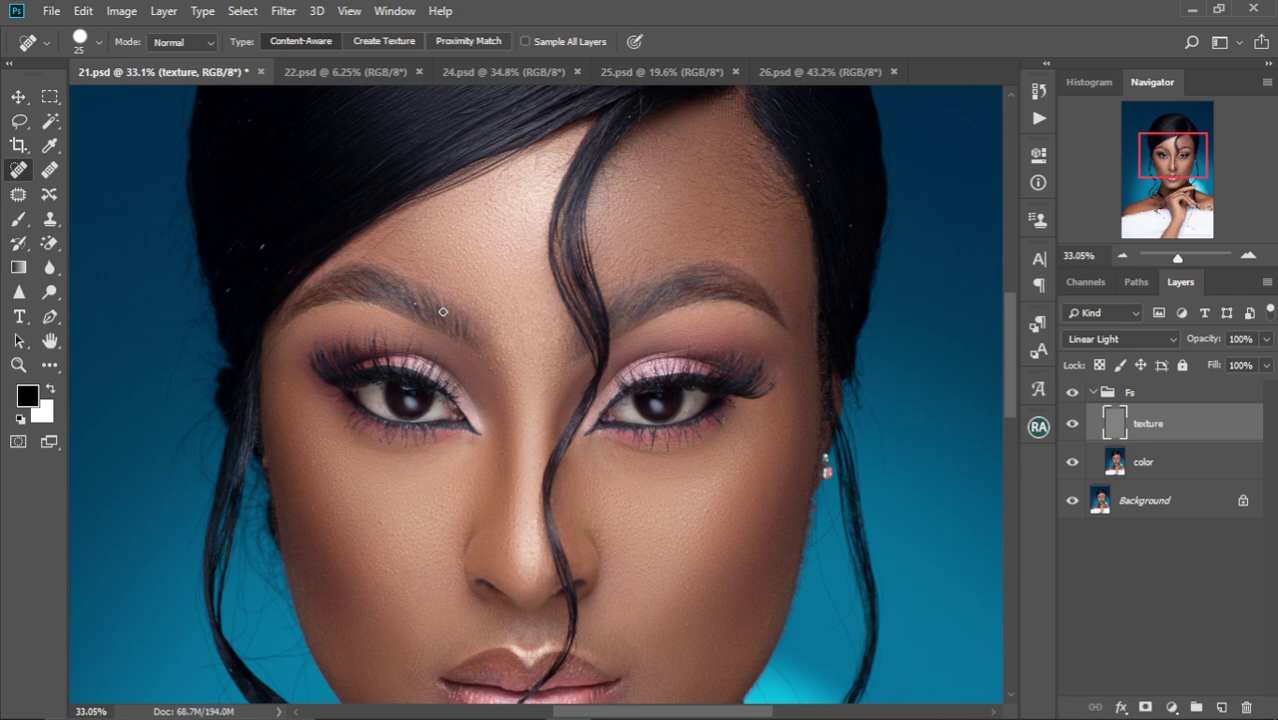
pyautogui.scroll(-5, 443, 312)
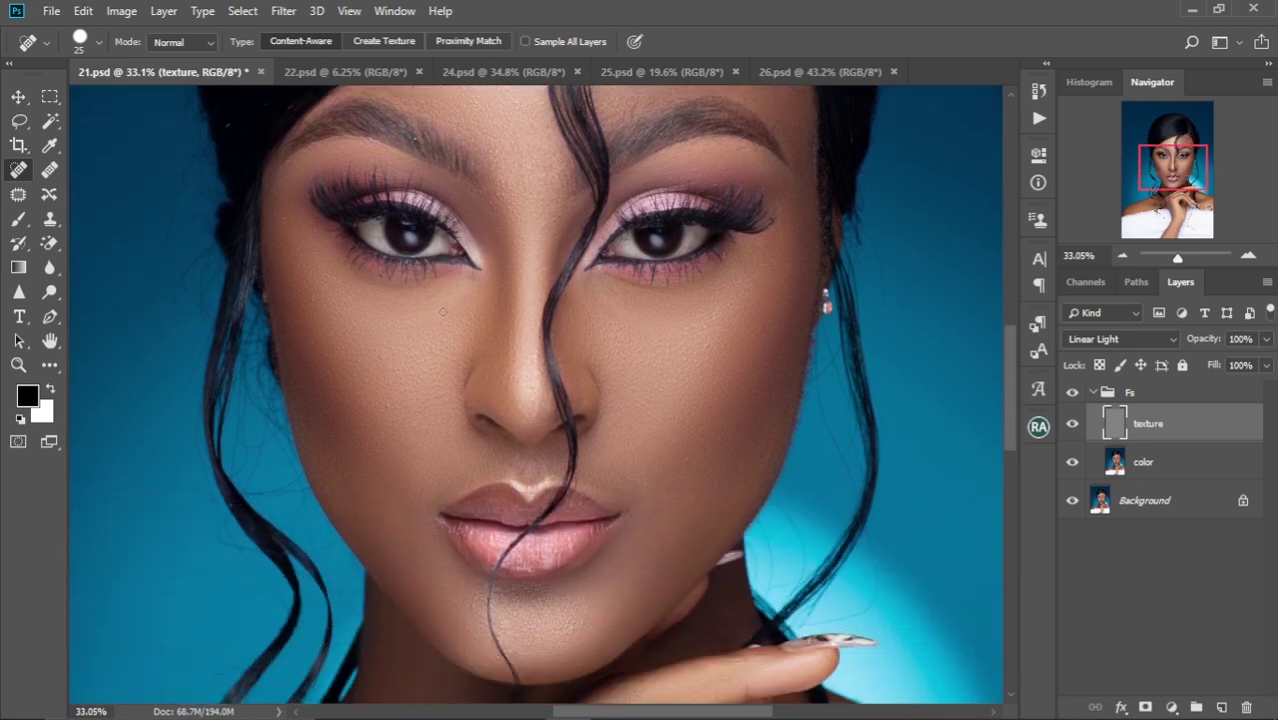
pyautogui.scroll(-3, 518, 316)
pyautogui.scroll(-4, 553, 316)
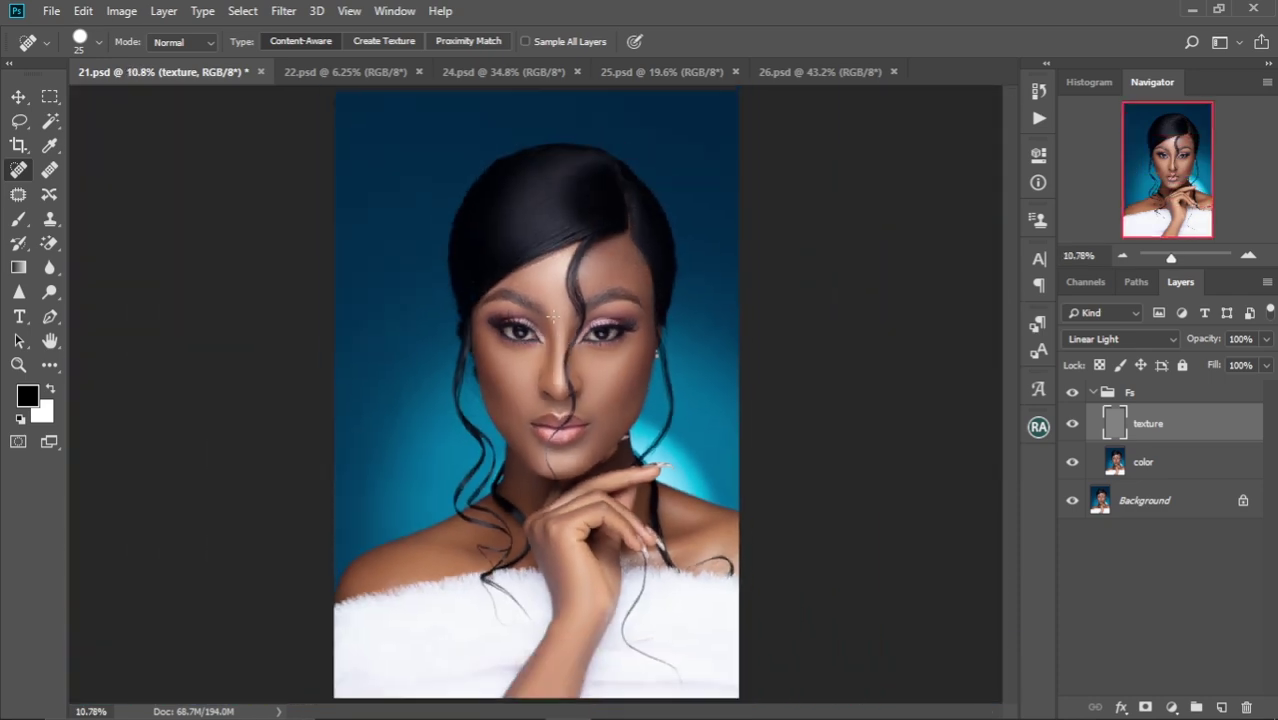
pyautogui.scroll(2, 555, 320)
pyautogui.scroll(4, 556, 322)
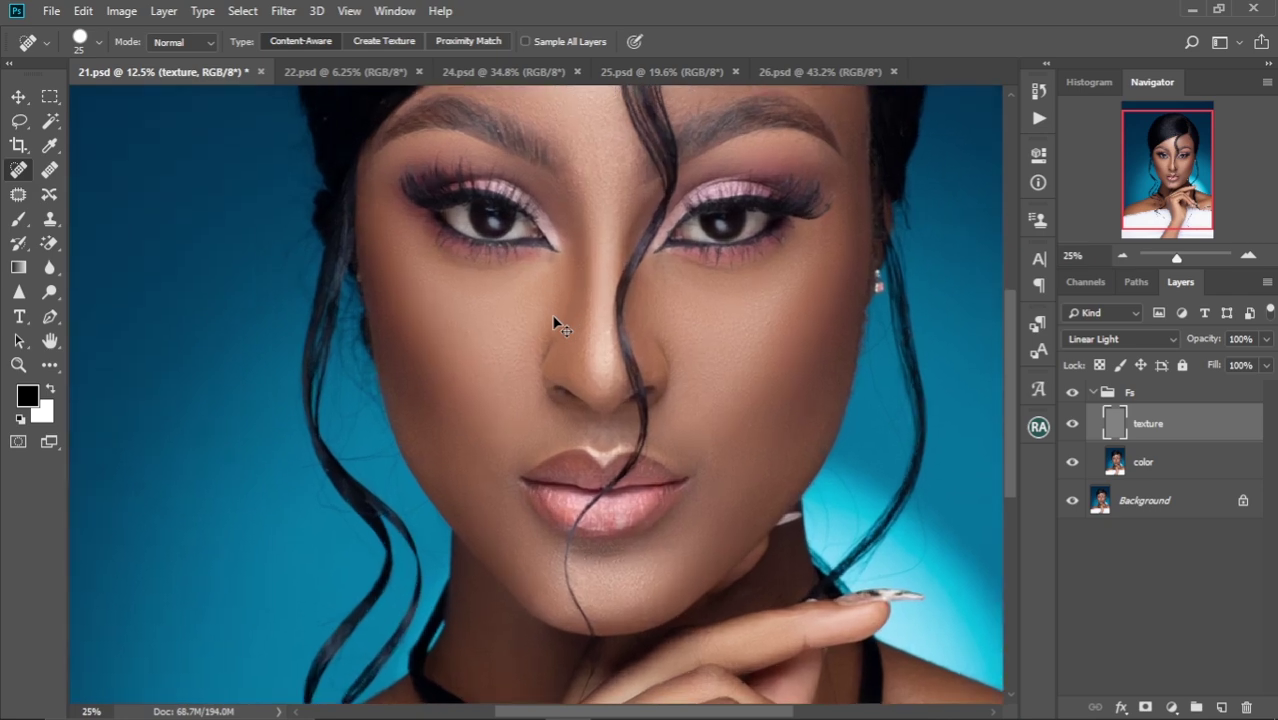
pyautogui.moveTo(590, 299); pyautogui.dragTo(521, 326)
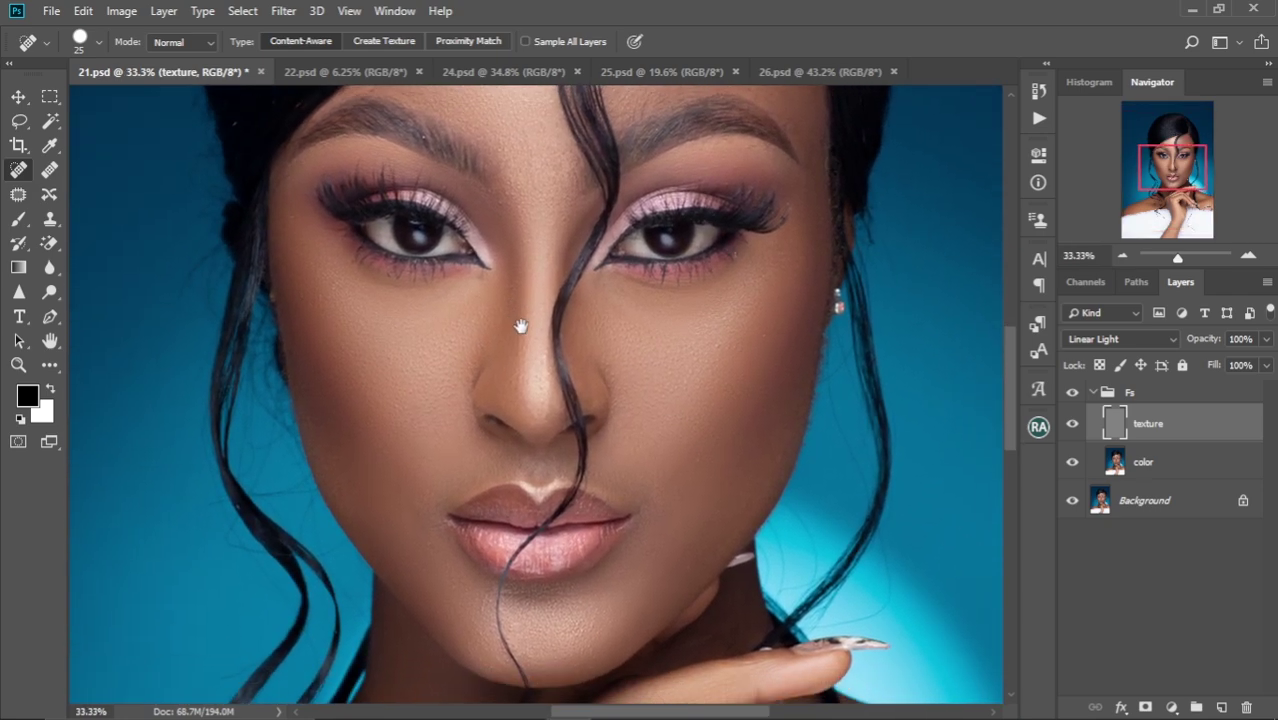
pyautogui.scroll(-2, 521, 326)
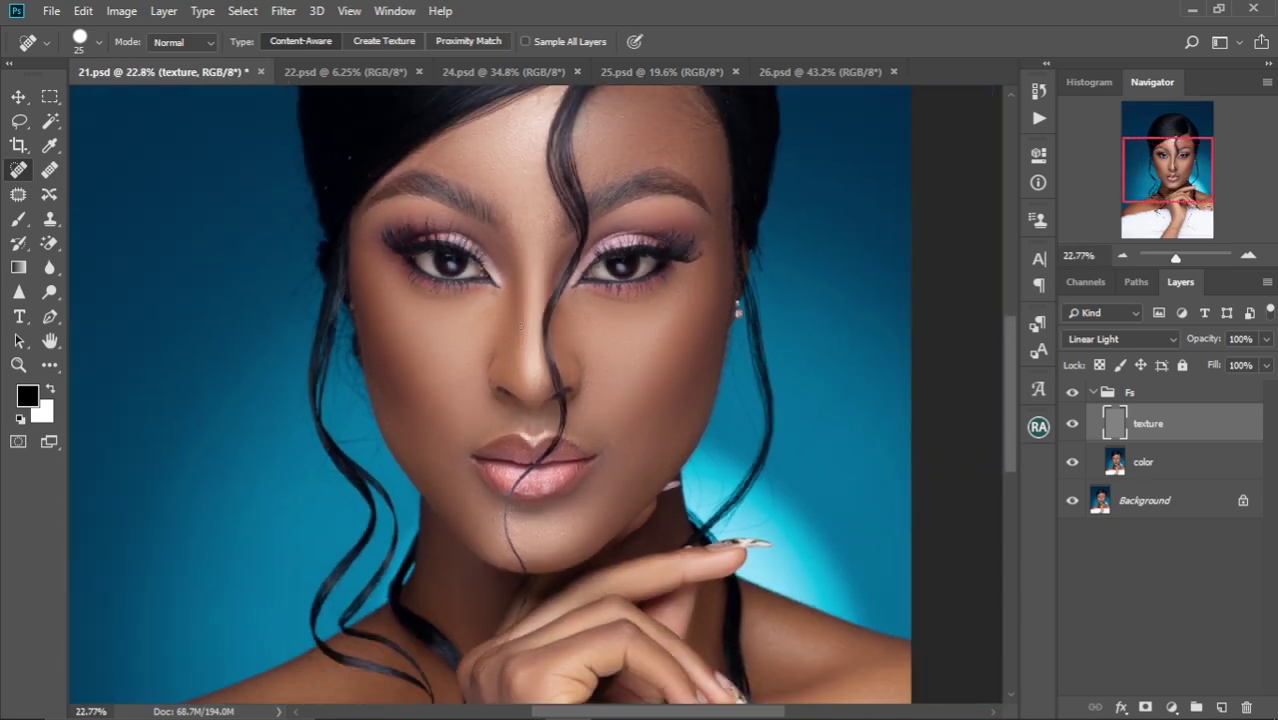